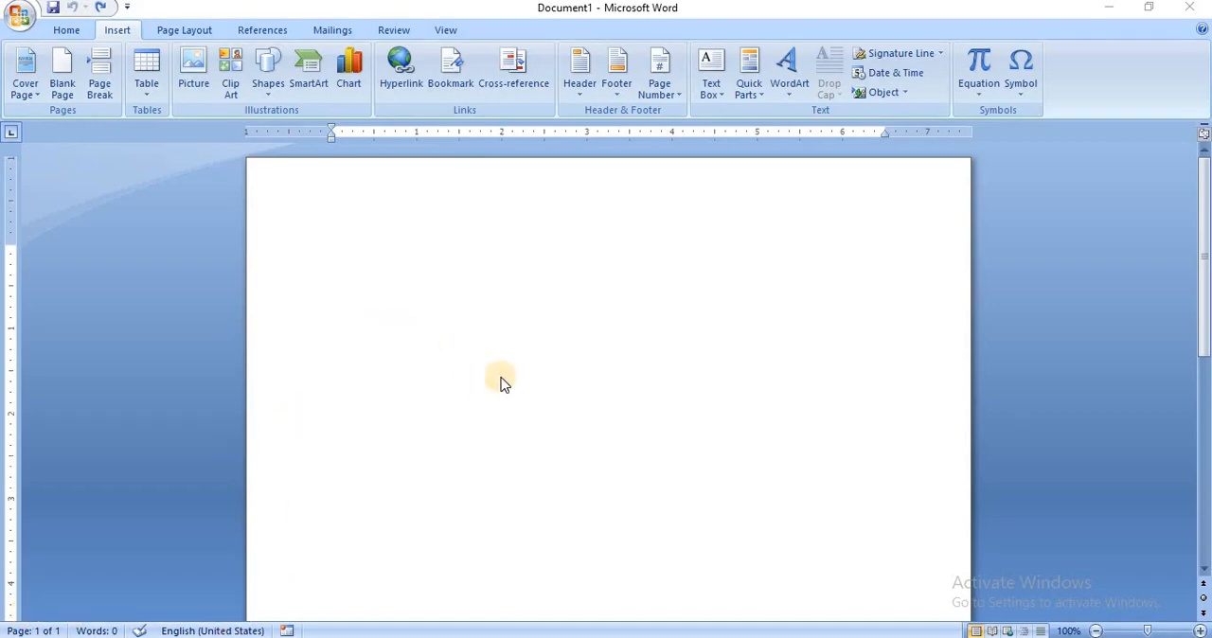
Insert a table with two columns and two rows at the start of the blank document.
click(461, 300)
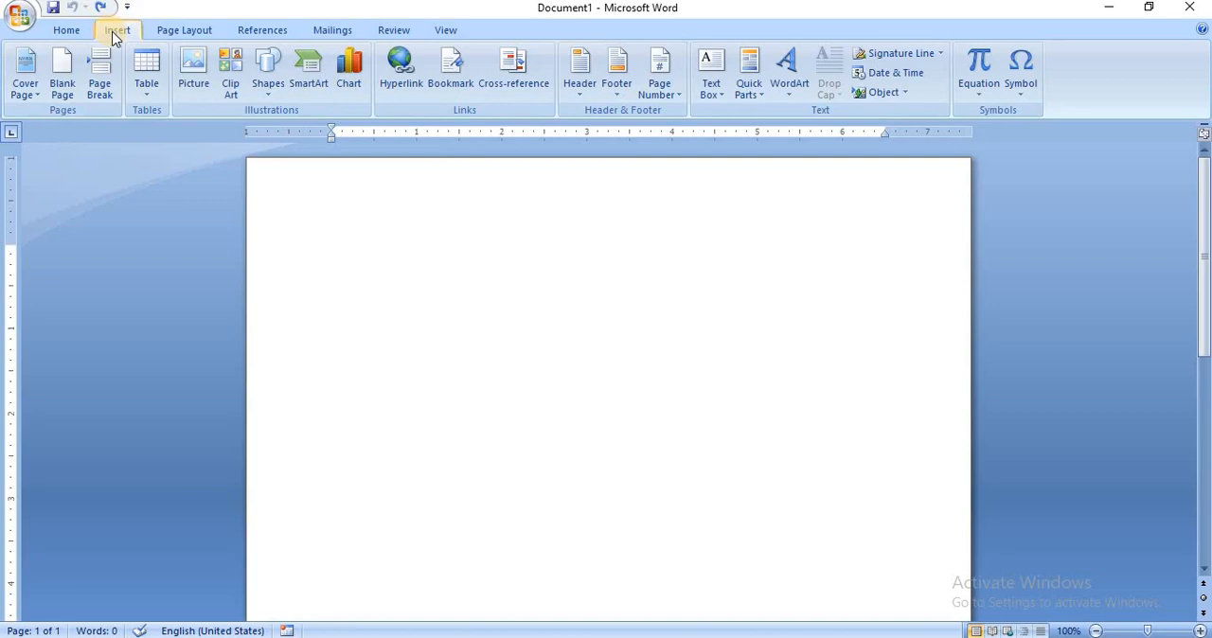
click(145, 93)
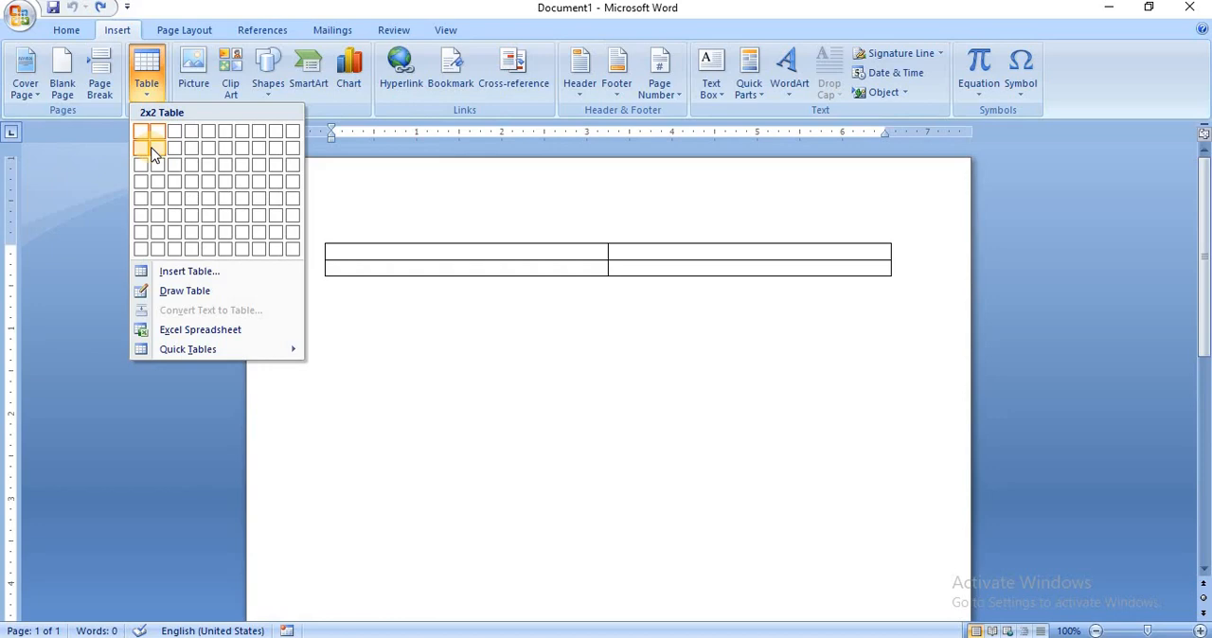
click(153, 153)
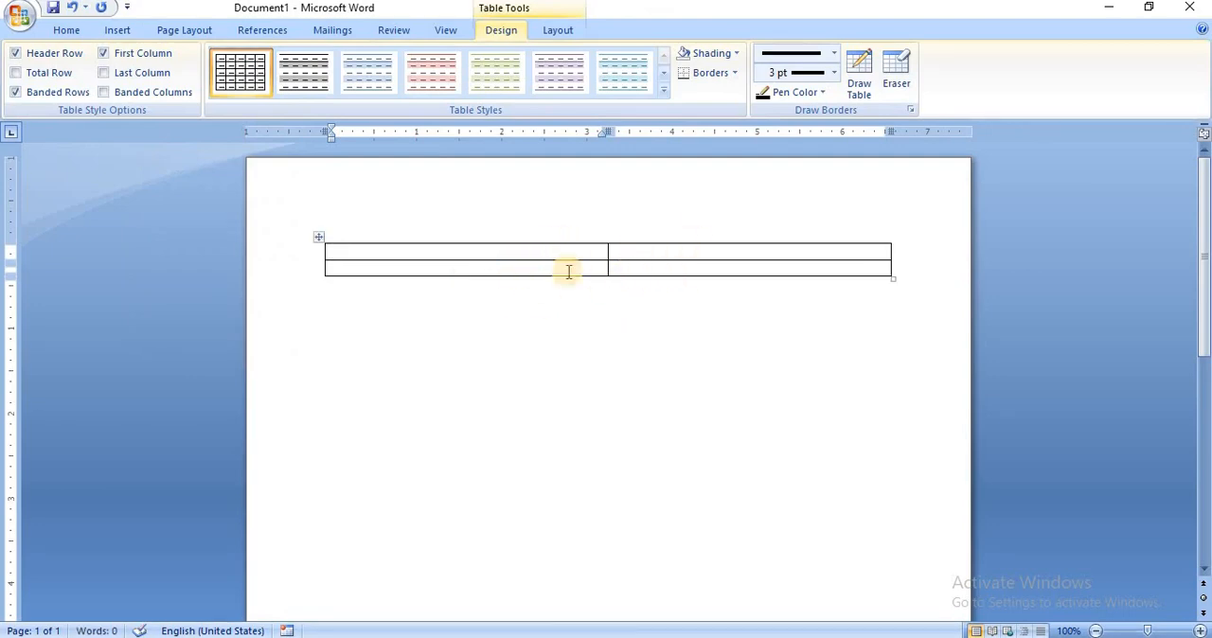
Add a blank line below the first table and insert a second table with 3 columns and 2 rows.
click(370, 309)
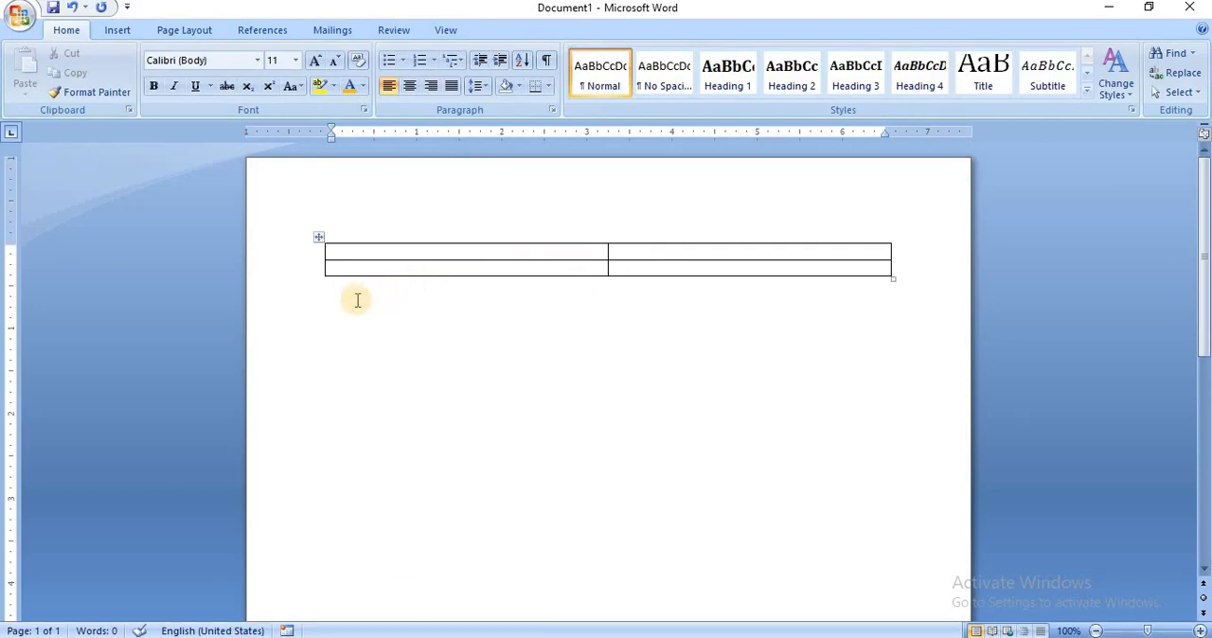
key(Return)
click(356, 299)
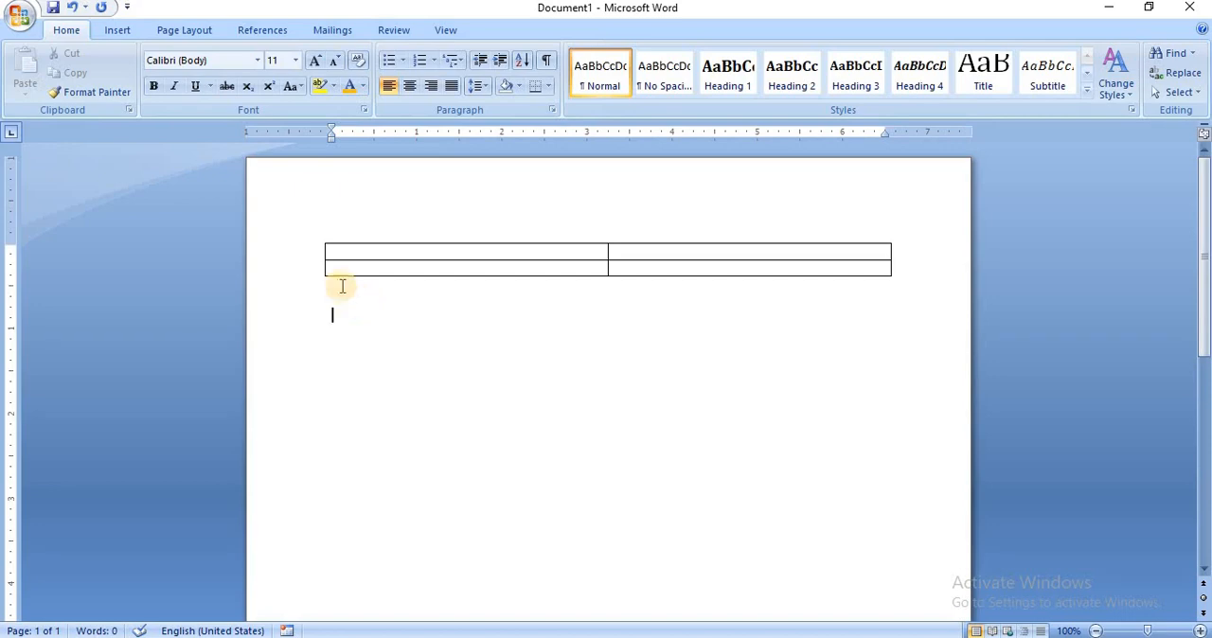
click(118, 33)
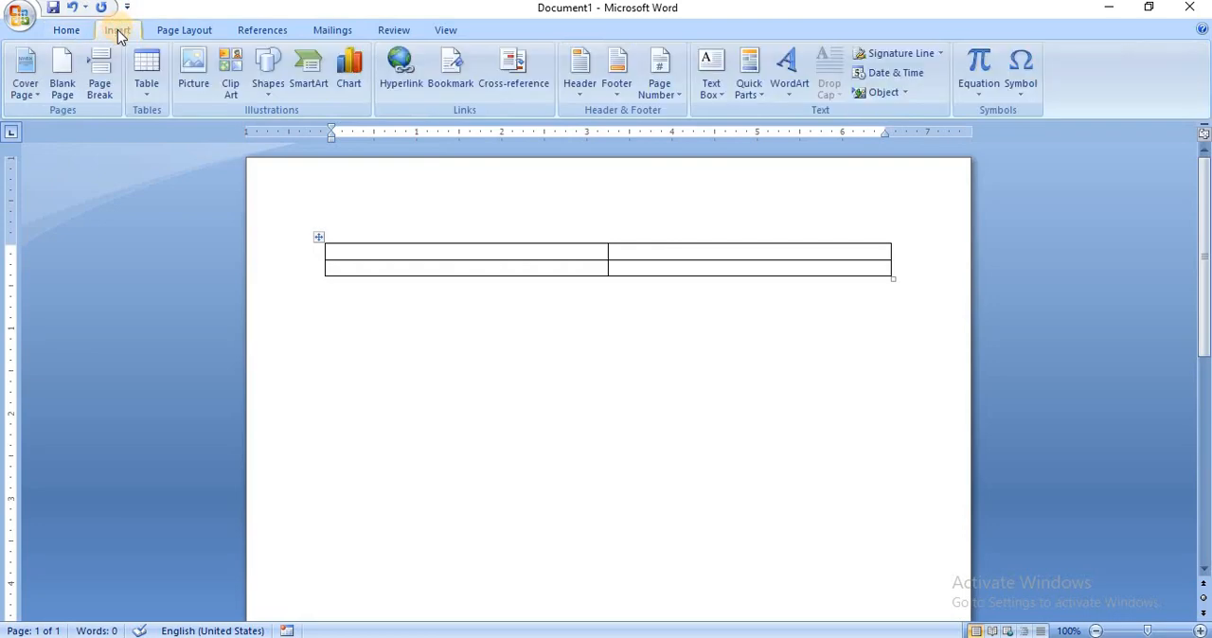
click(150, 90)
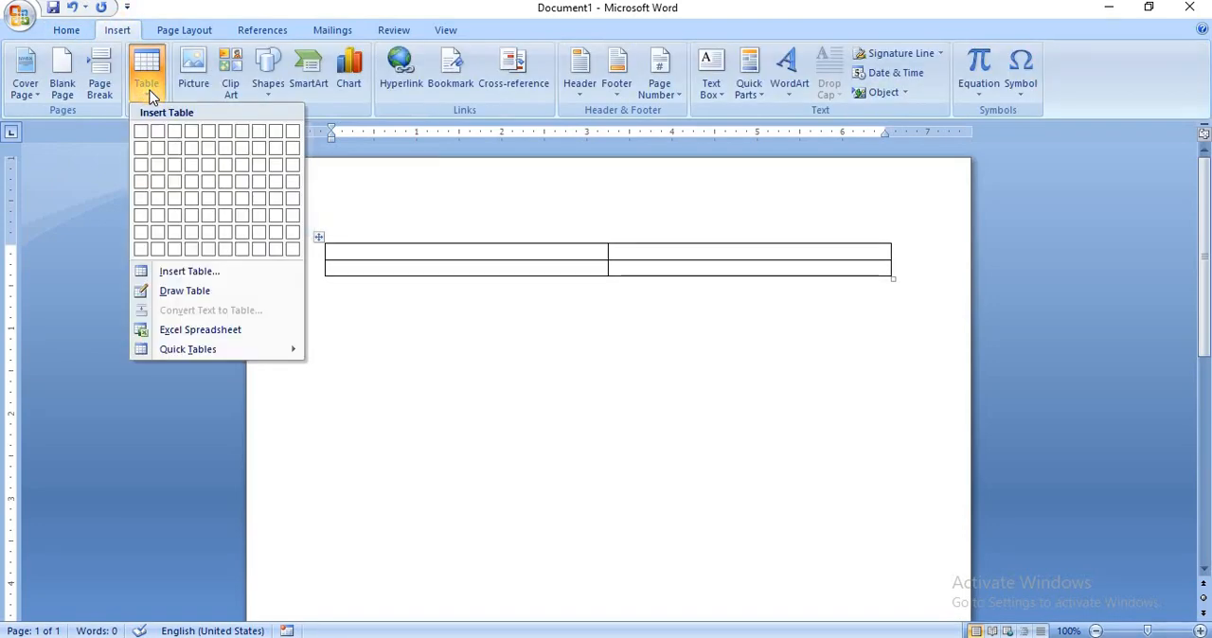
click(183, 275)
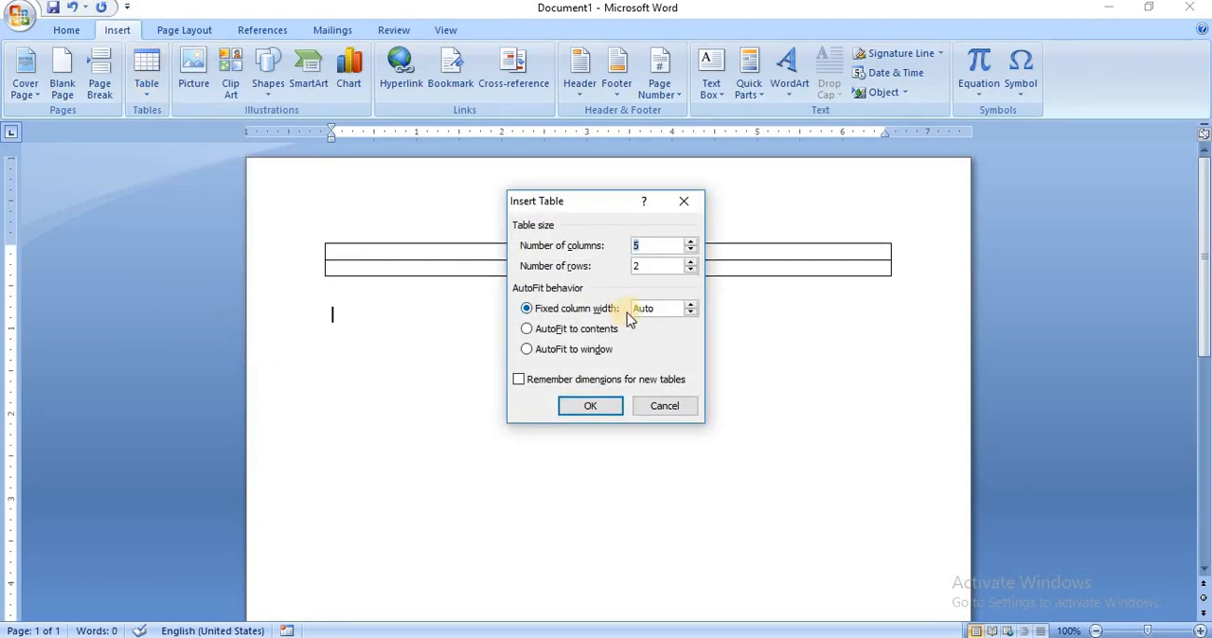
click(690, 251)
click(691, 251)
click(598, 410)
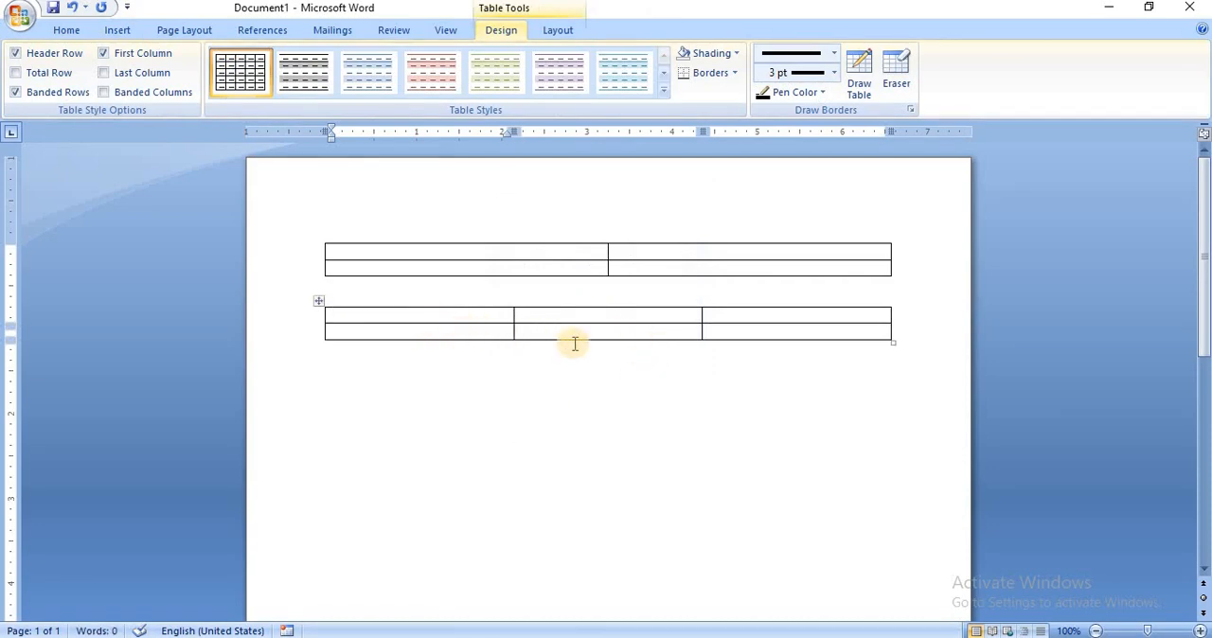
Draw the outer border of a third table freehand below the second one, about 5 inches wide.
click(379, 385)
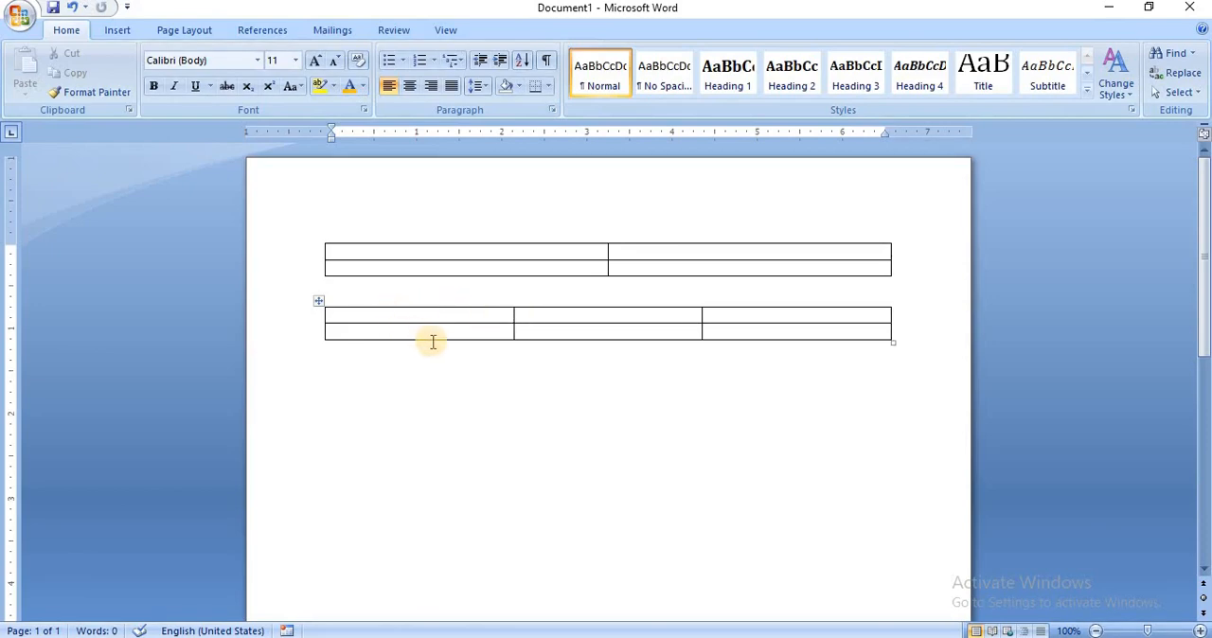
click(117, 30)
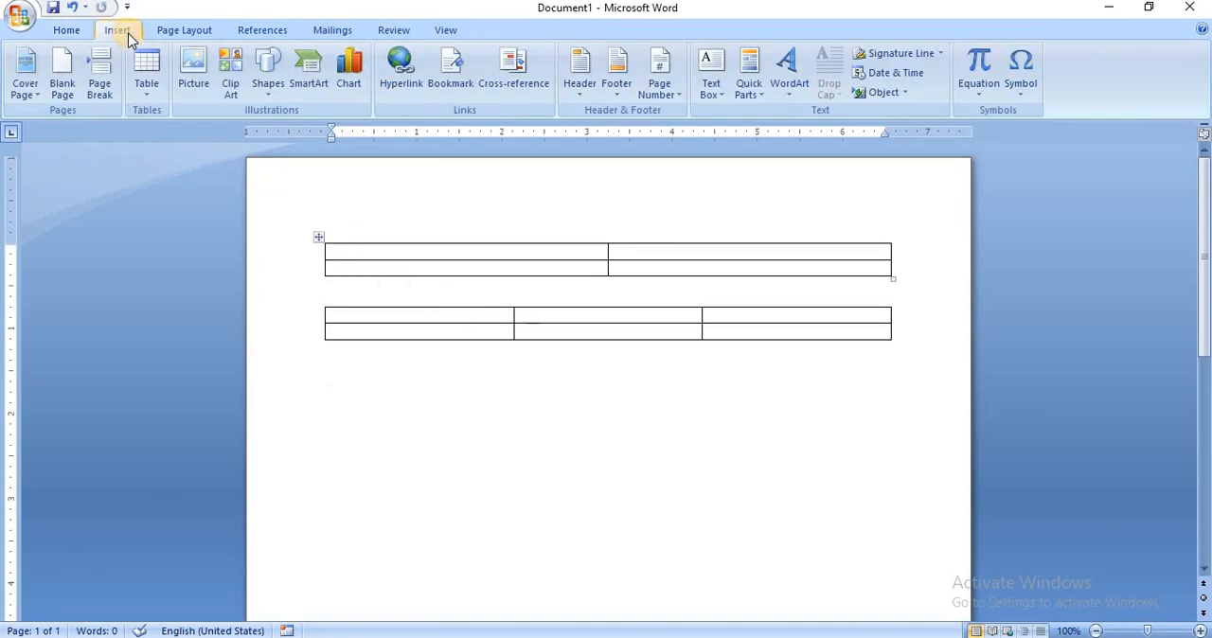
click(148, 98)
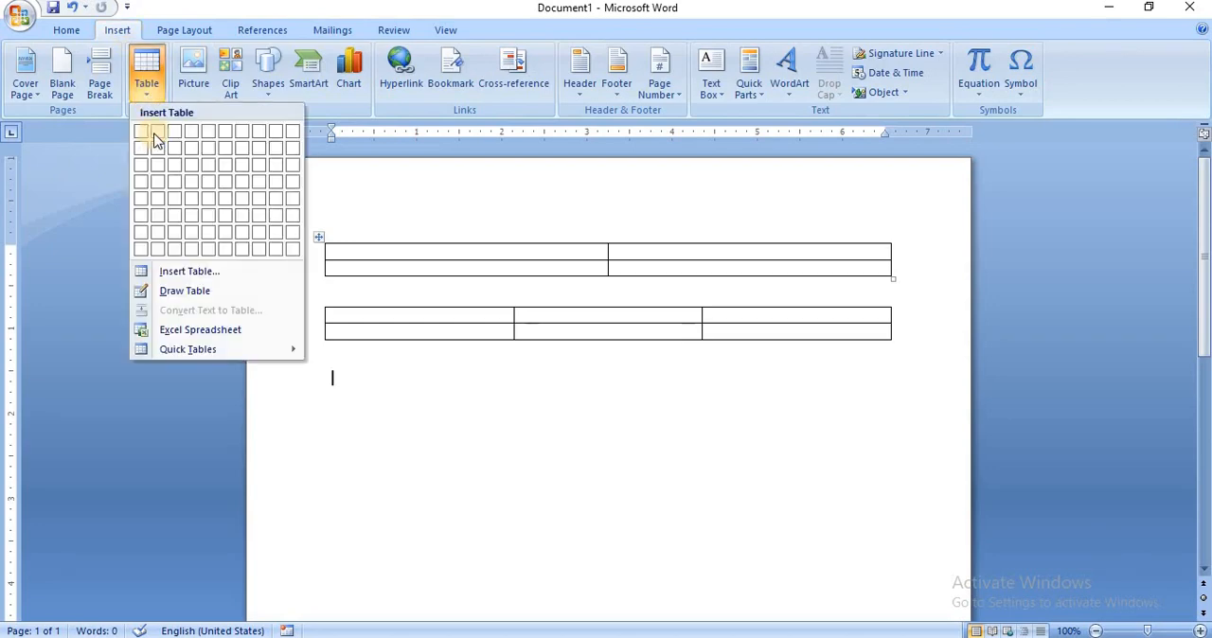
click(172, 291)
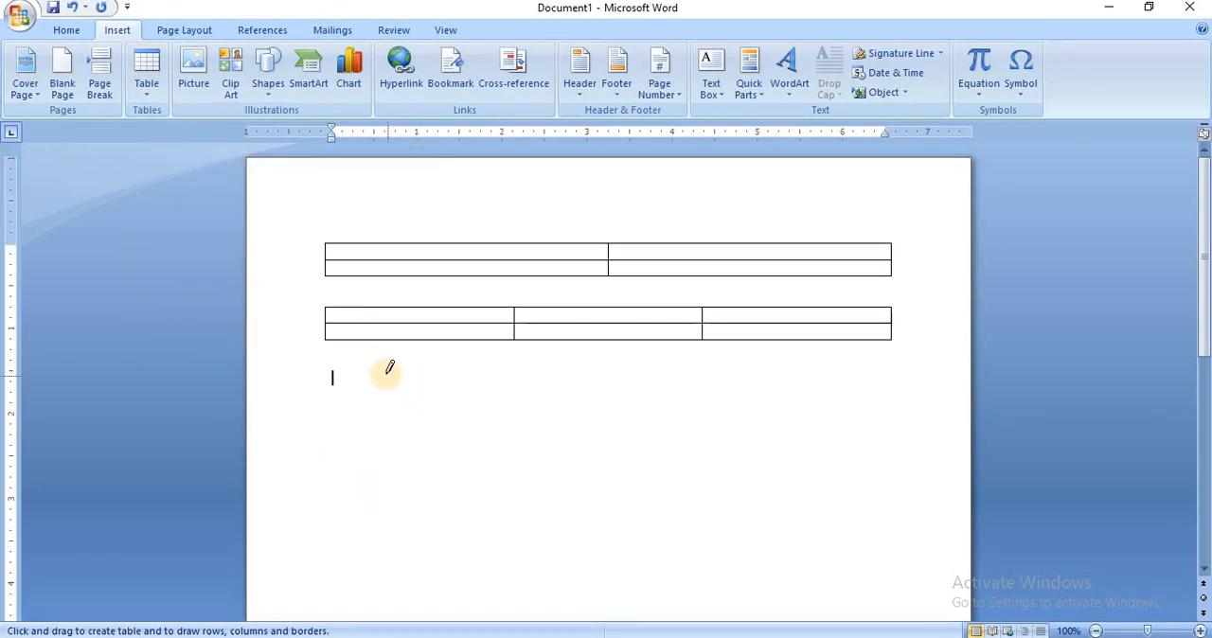
mouse_move(368, 406)
mouse_down()
mouse_move(407, 487)
mouse_move(497, 501)
mouse_up()
drag(782, 548, 805, 547)
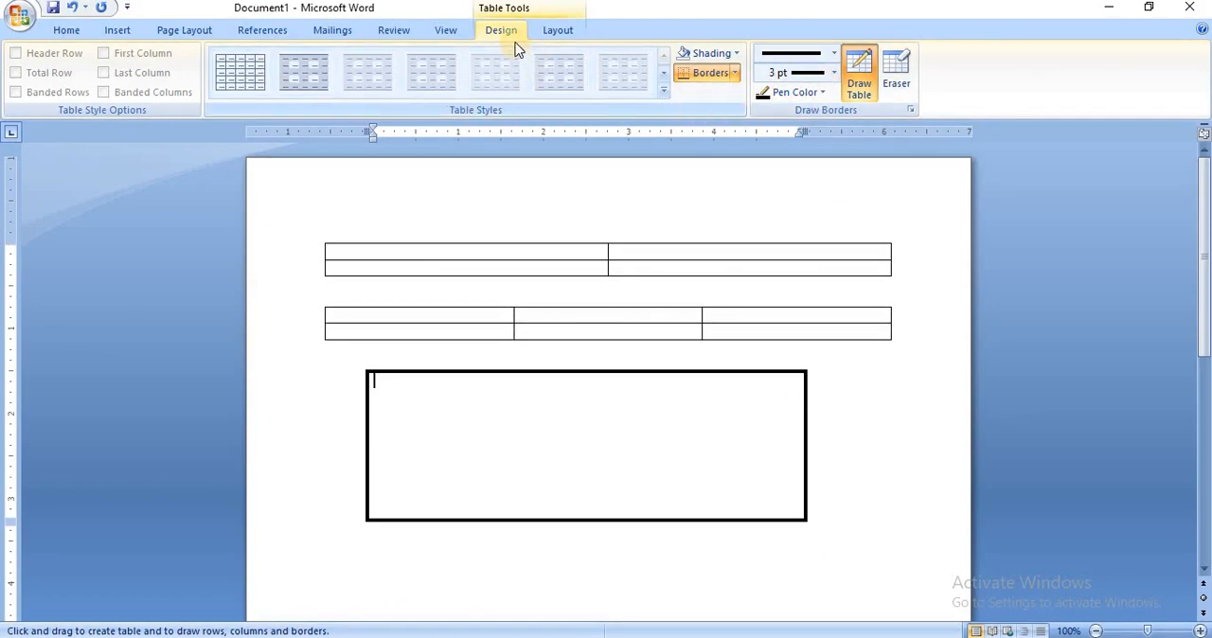
Set the line weight for drawing table borders to 1½ pt.
click(834, 75)
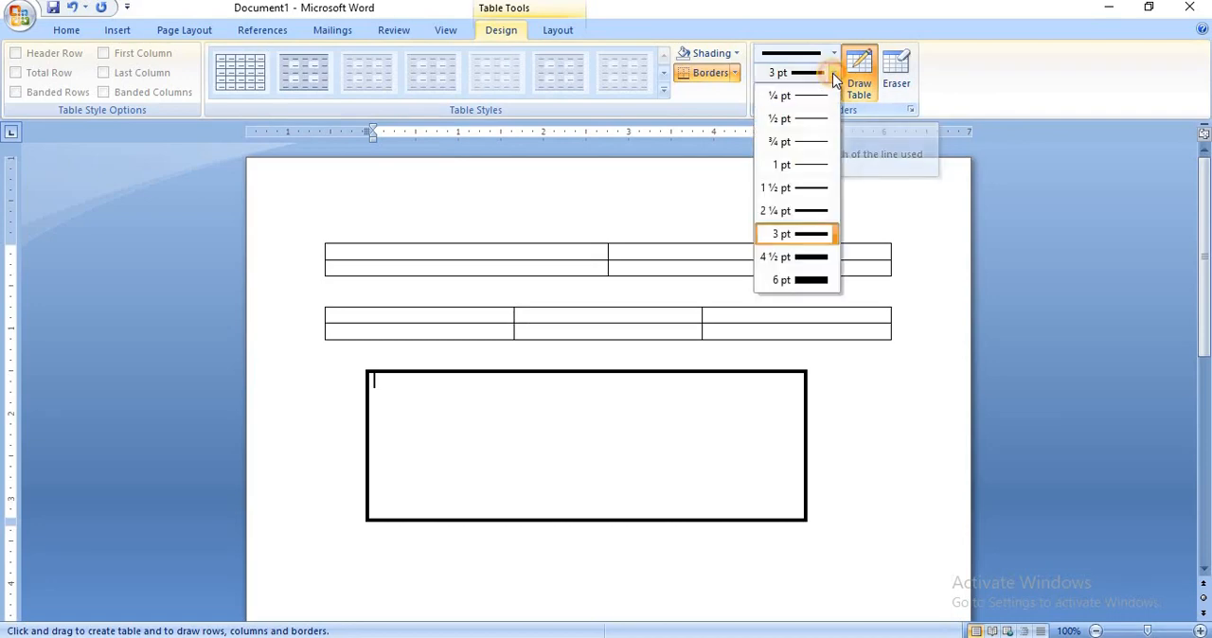
click(822, 193)
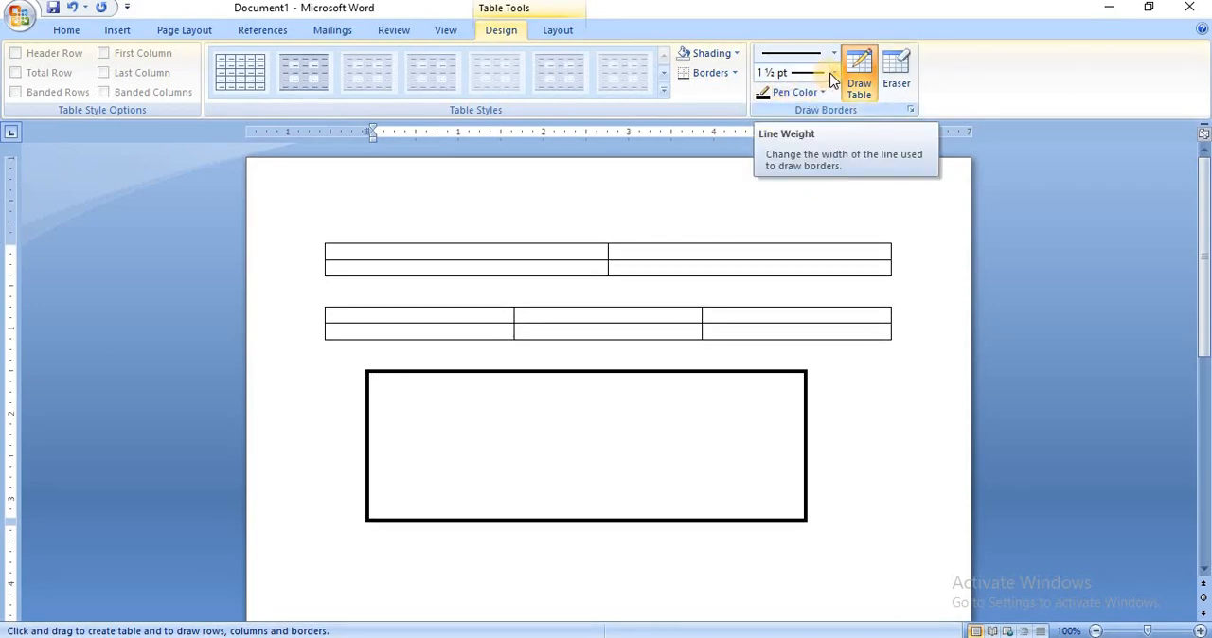
click(833, 75)
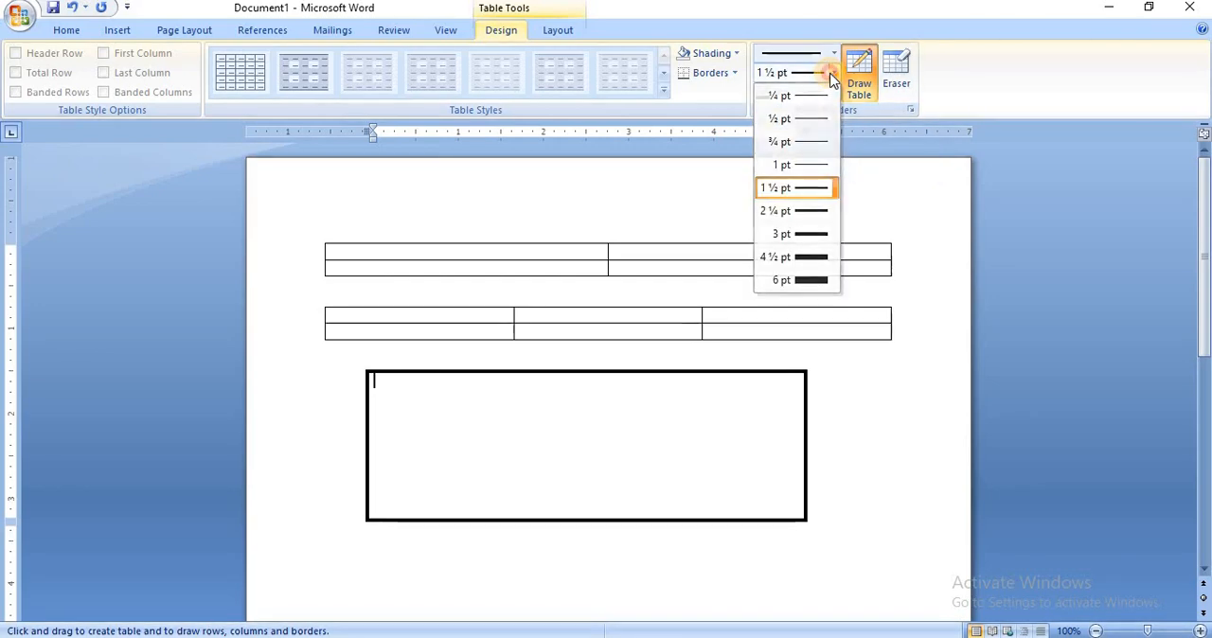
click(832, 72)
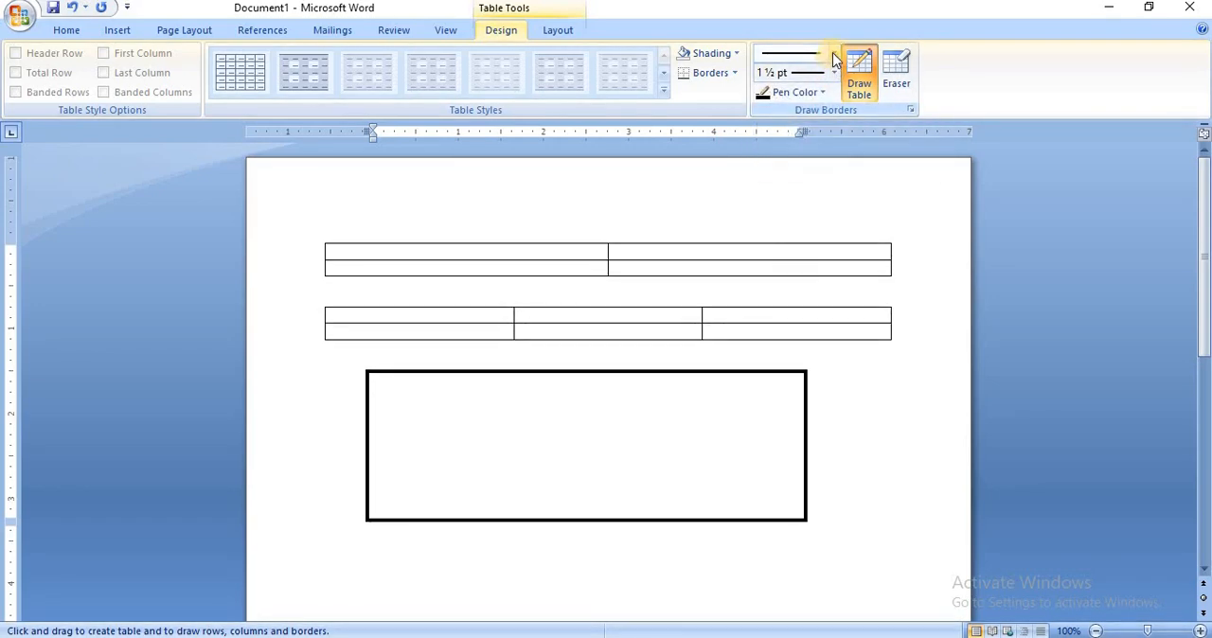
Set the border drawing pen to a dashed line style and the standard green color.
click(833, 52)
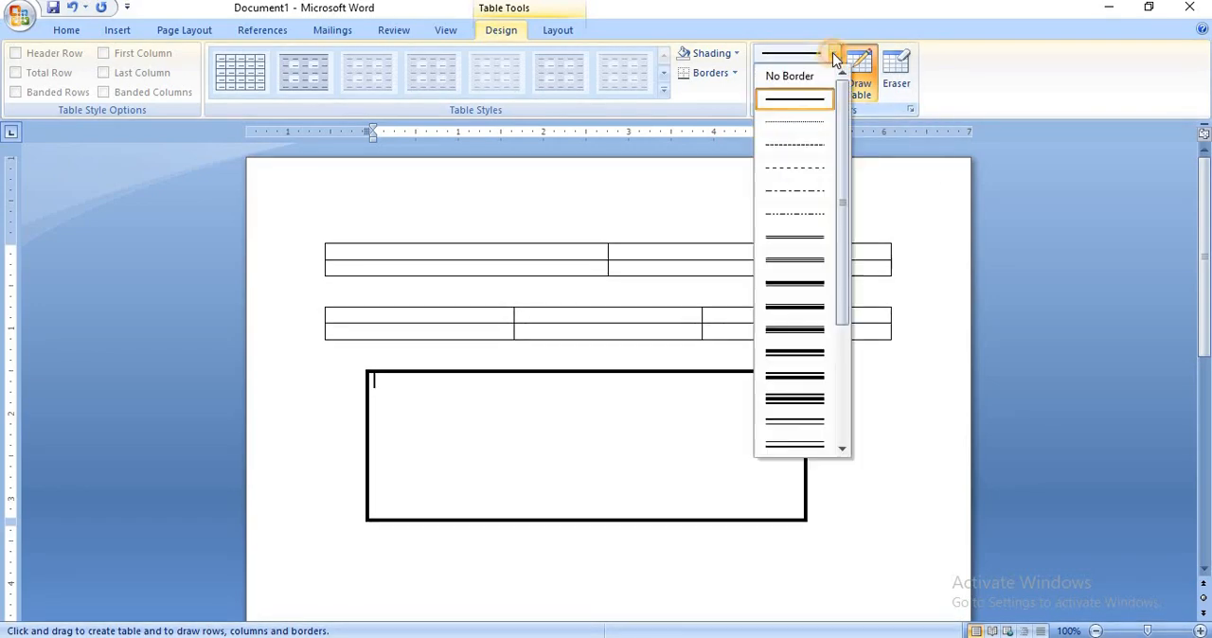
click(799, 168)
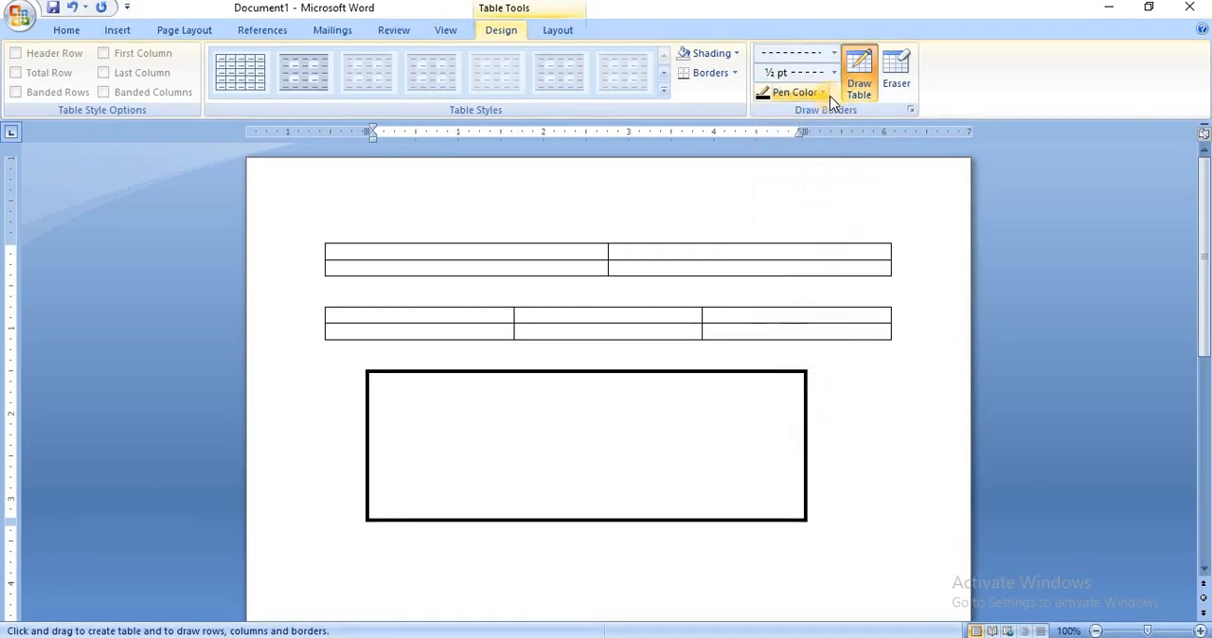
click(822, 92)
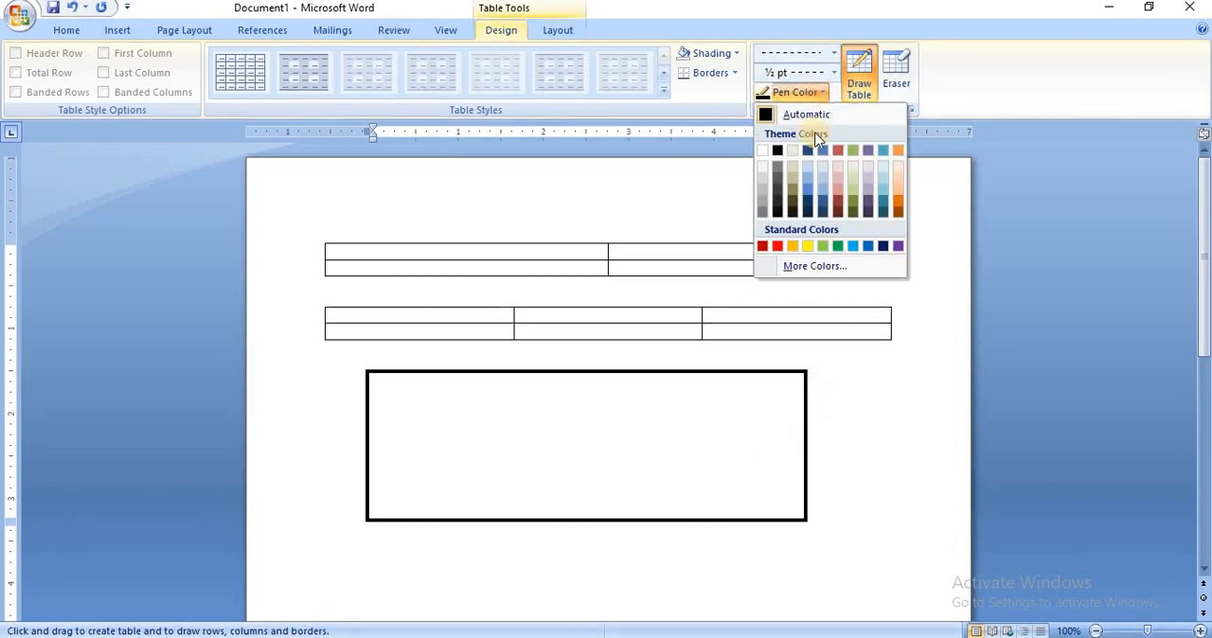
click(838, 246)
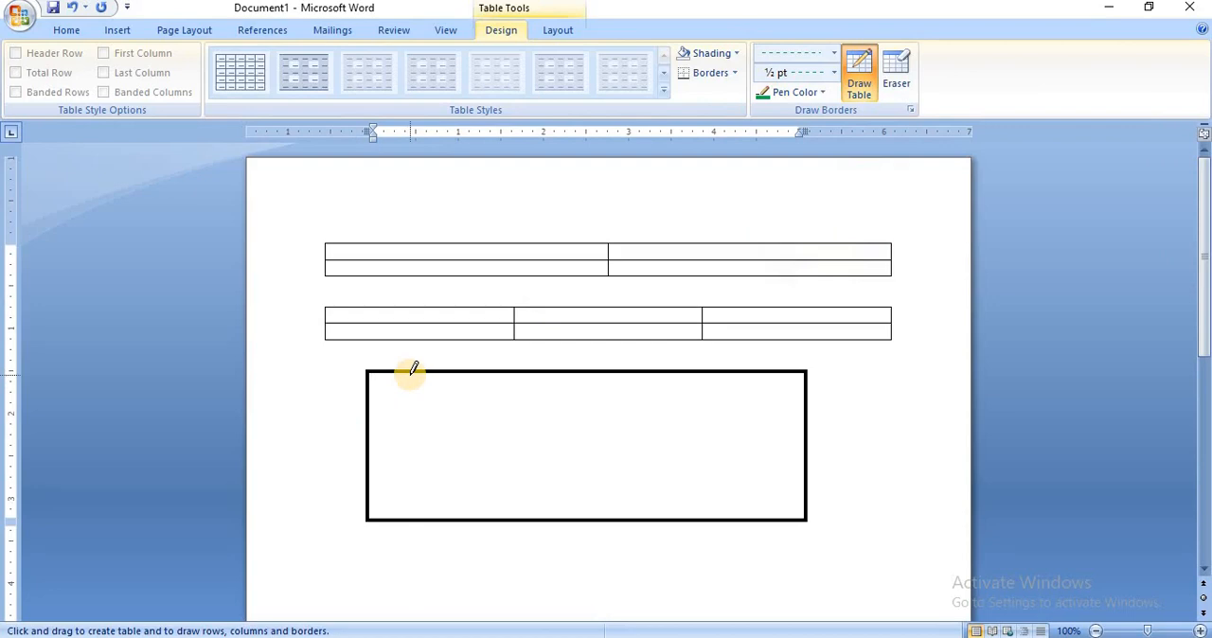
Draw eleven roughly evenly spaced vertical dashed lines inside the drawn table to divide it into twelve columns.
drag(414, 368, 413, 457)
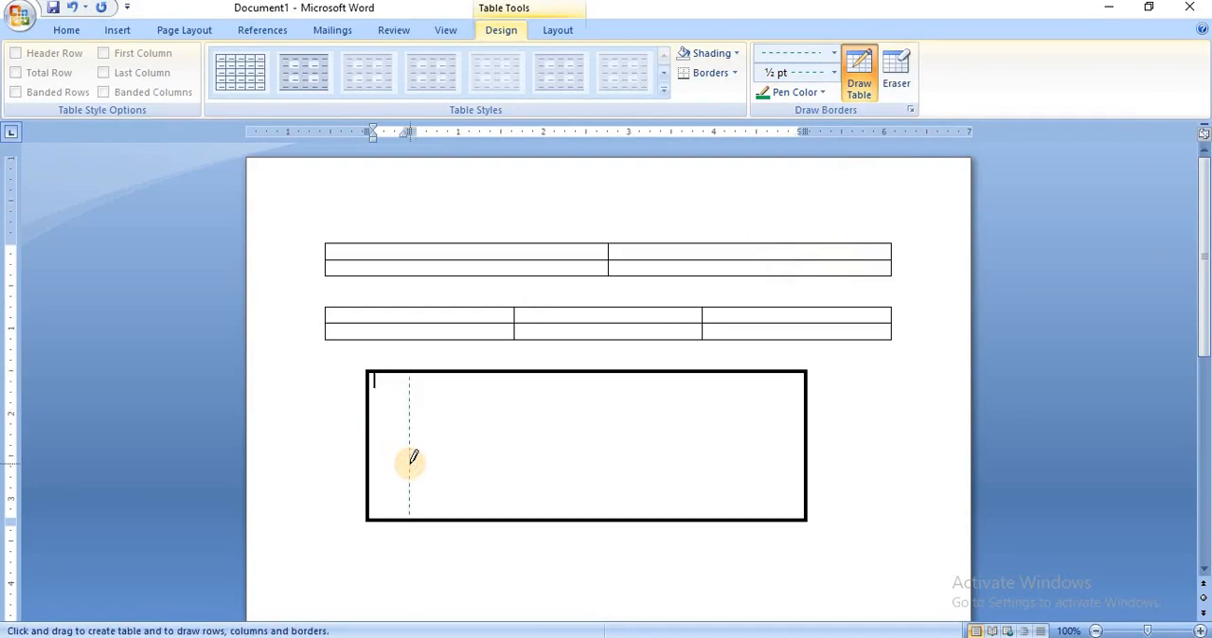
drag(443, 368, 441, 464)
drag(477, 371, 476, 508)
drag(508, 371, 505, 465)
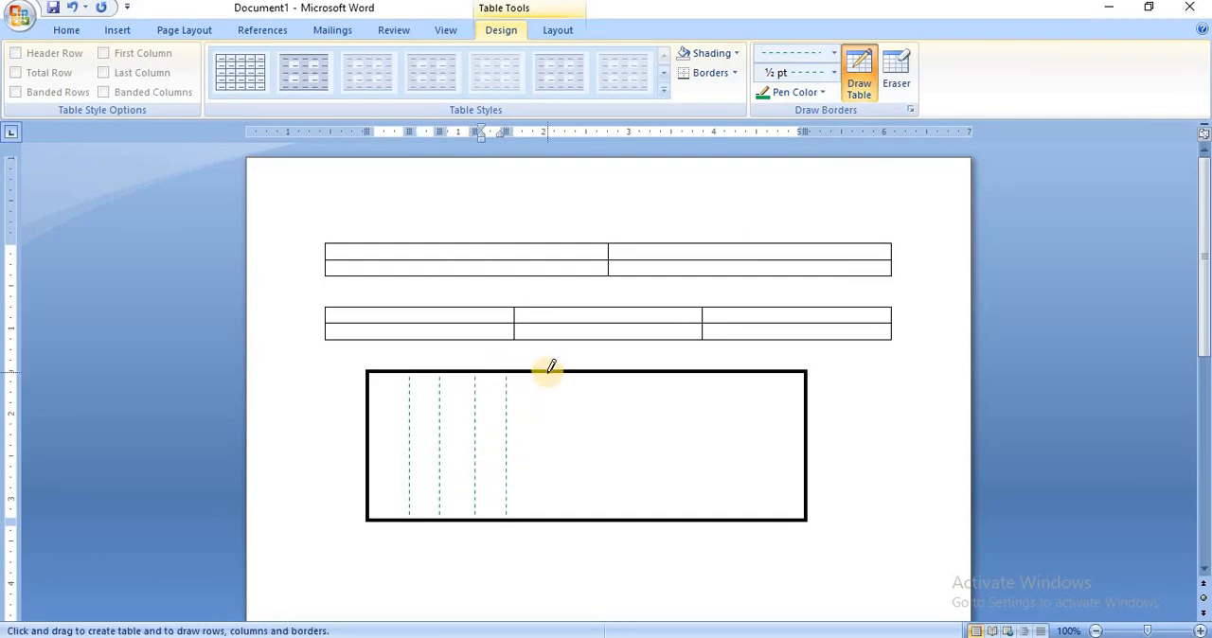
drag(551, 370, 546, 471)
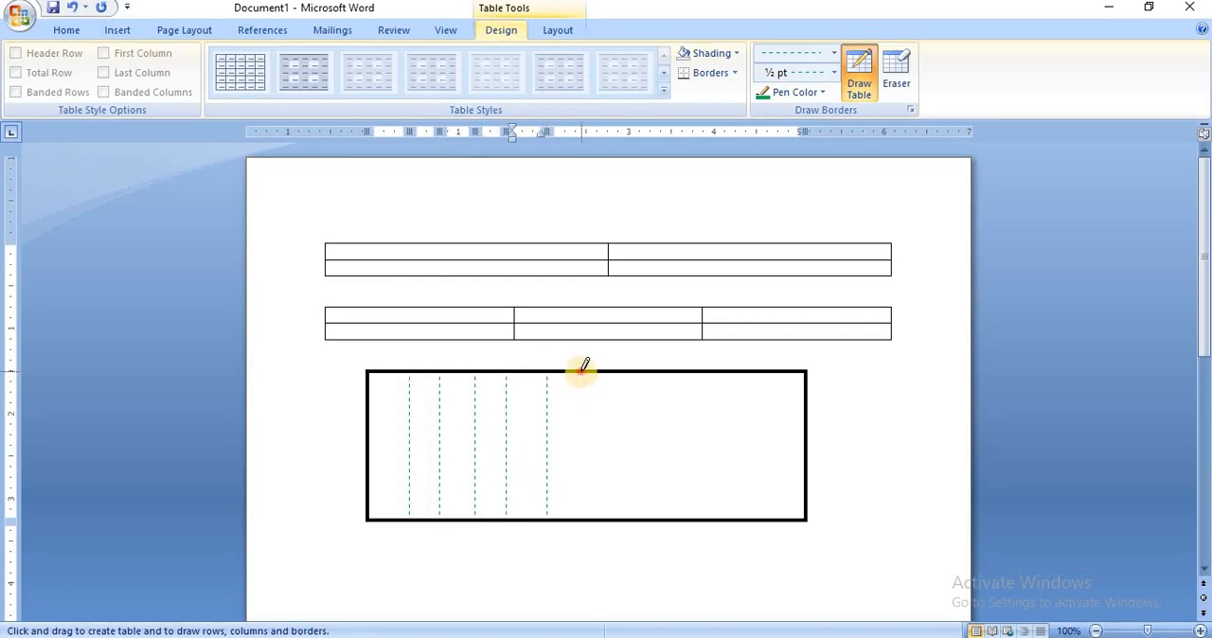
drag(581, 370, 584, 503)
drag(617, 369, 617, 511)
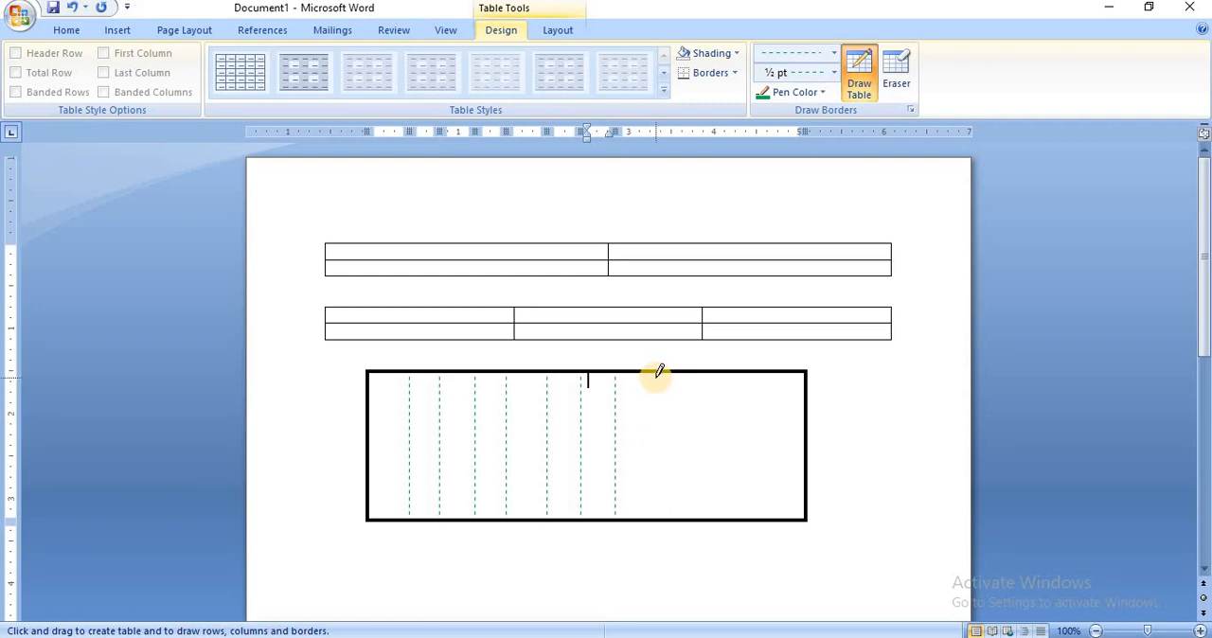
drag(656, 372, 654, 514)
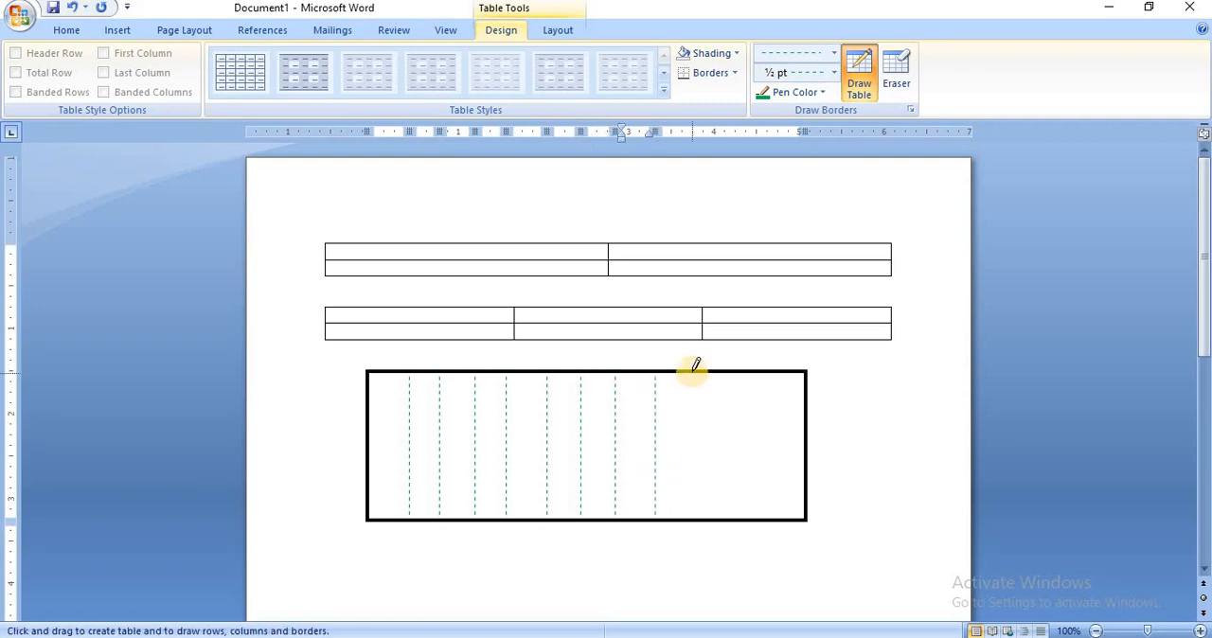
drag(691, 373, 690, 507)
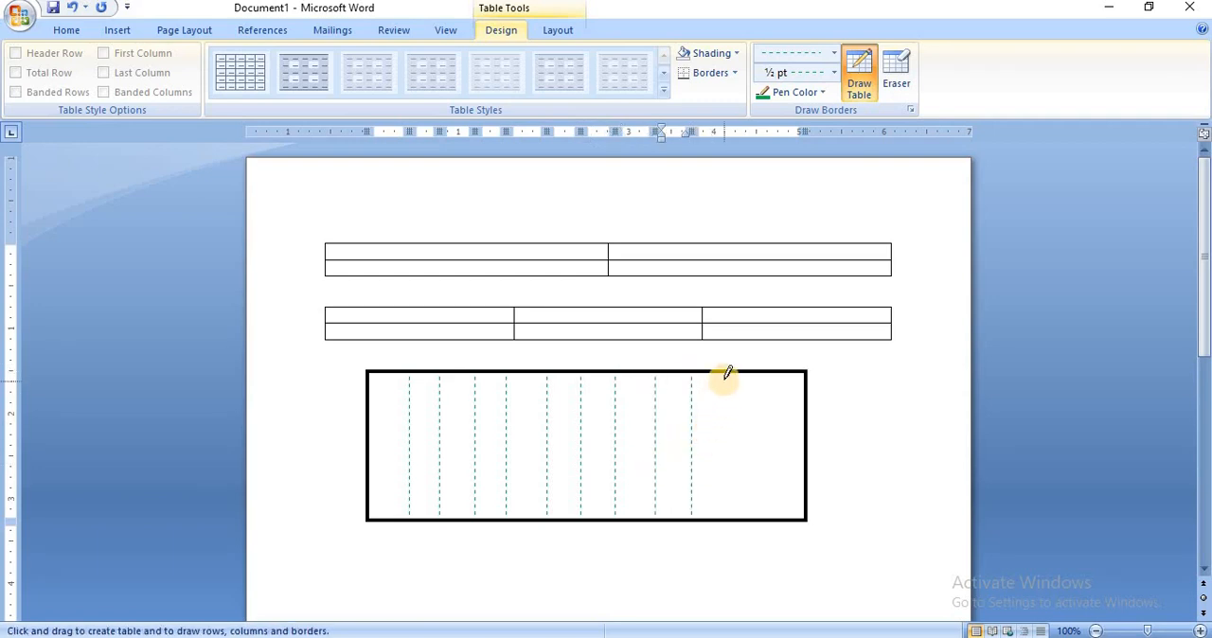
drag(725, 373, 725, 508)
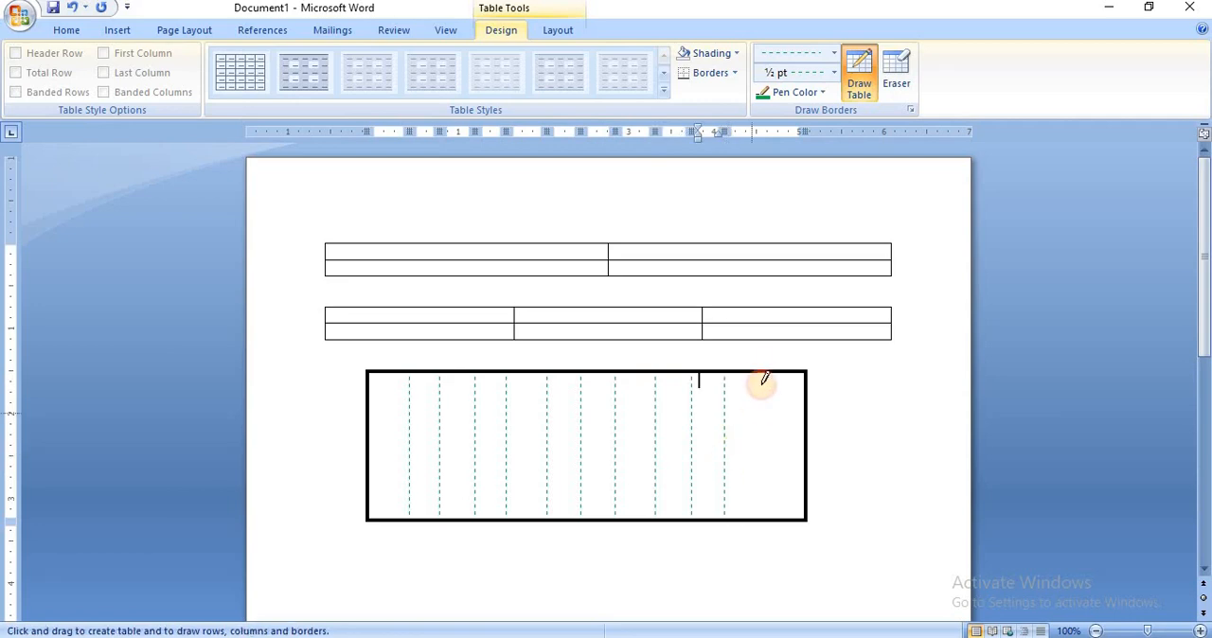
drag(765, 373, 764, 508)
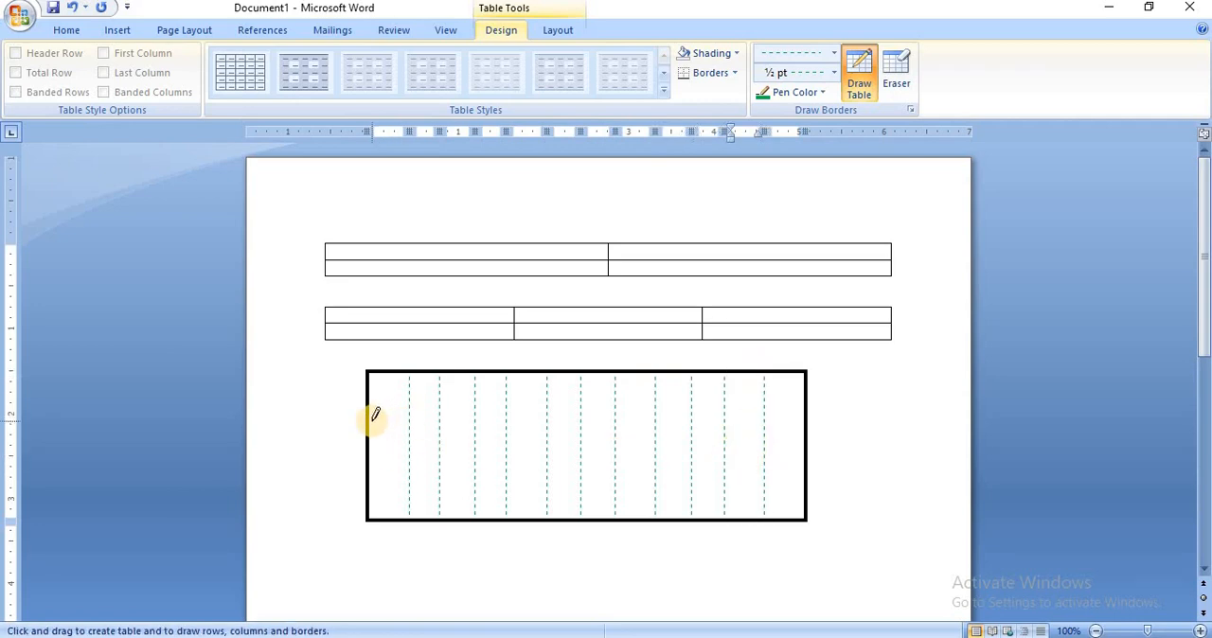
Draw three horizontal dashed lines across the full width of the drawn table to divide it into four rows.
drag(372, 409, 791, 407)
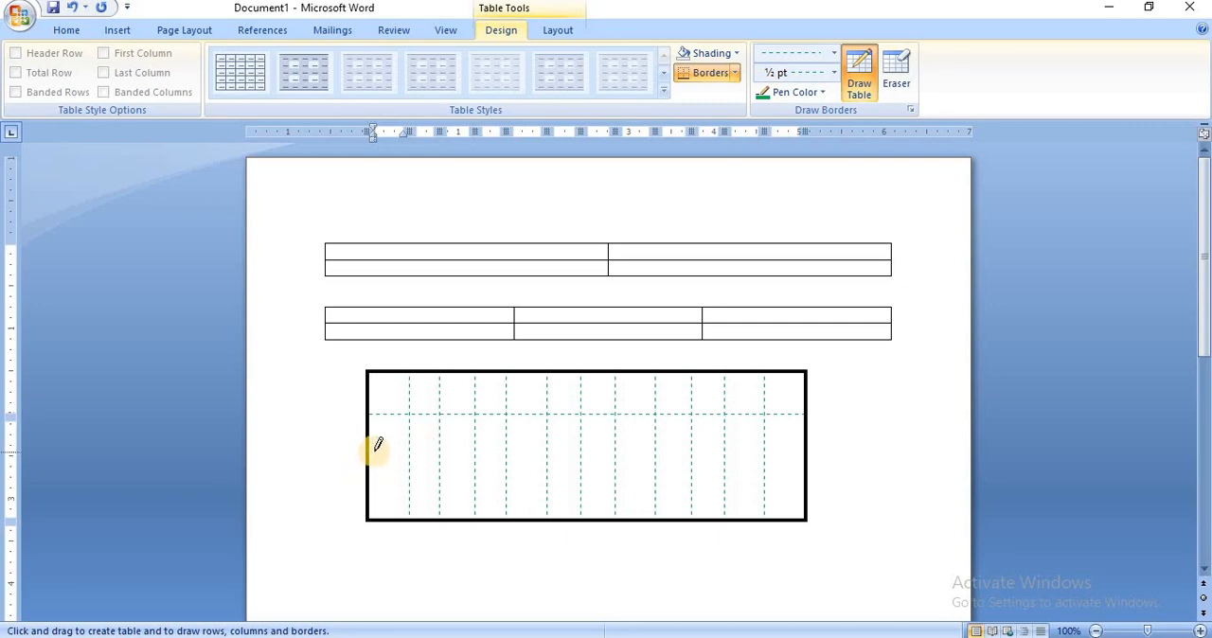
drag(372, 451, 782, 459)
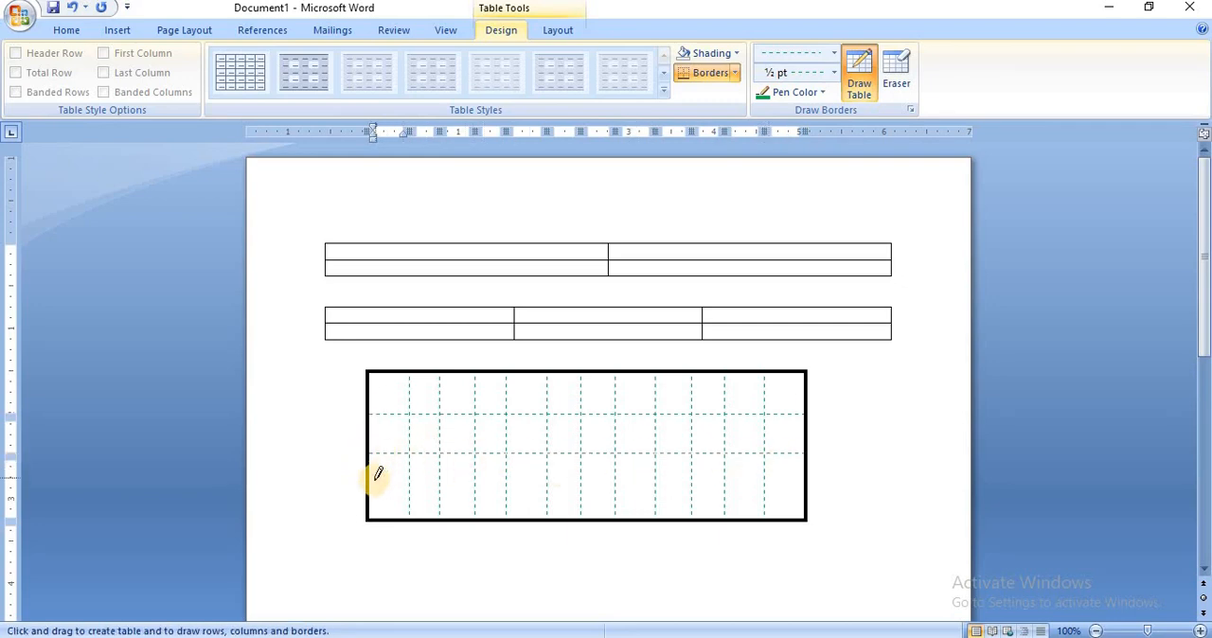
drag(373, 483, 775, 487)
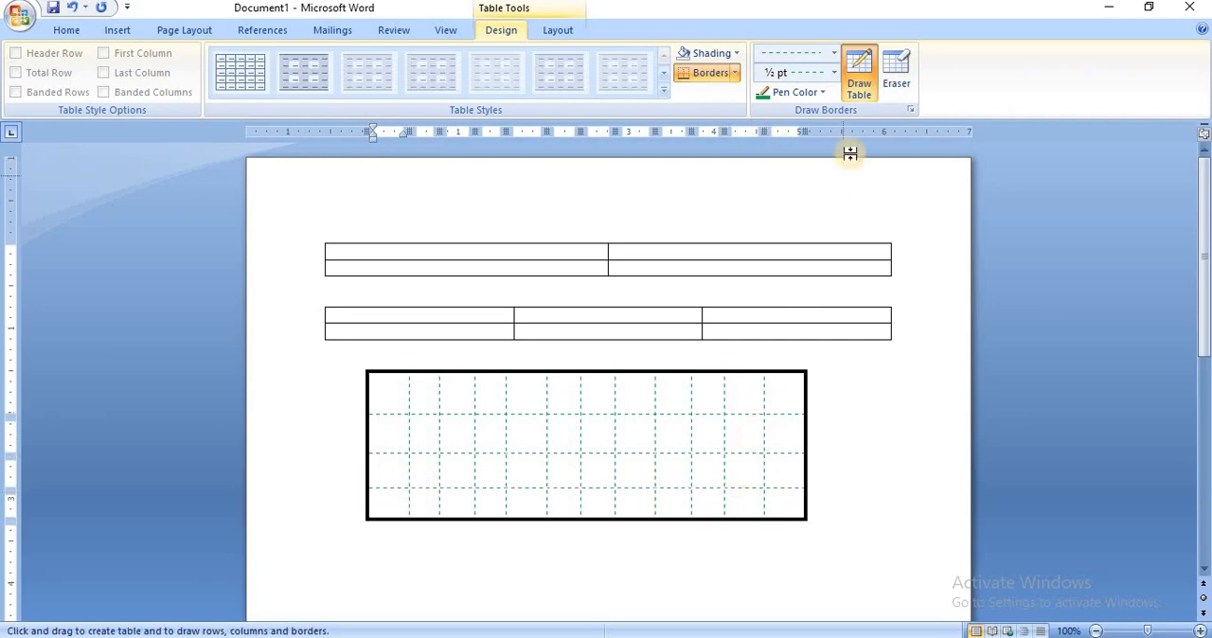
Erase the vertical border between the last two cells in the first row of the drawn table.
click(899, 85)
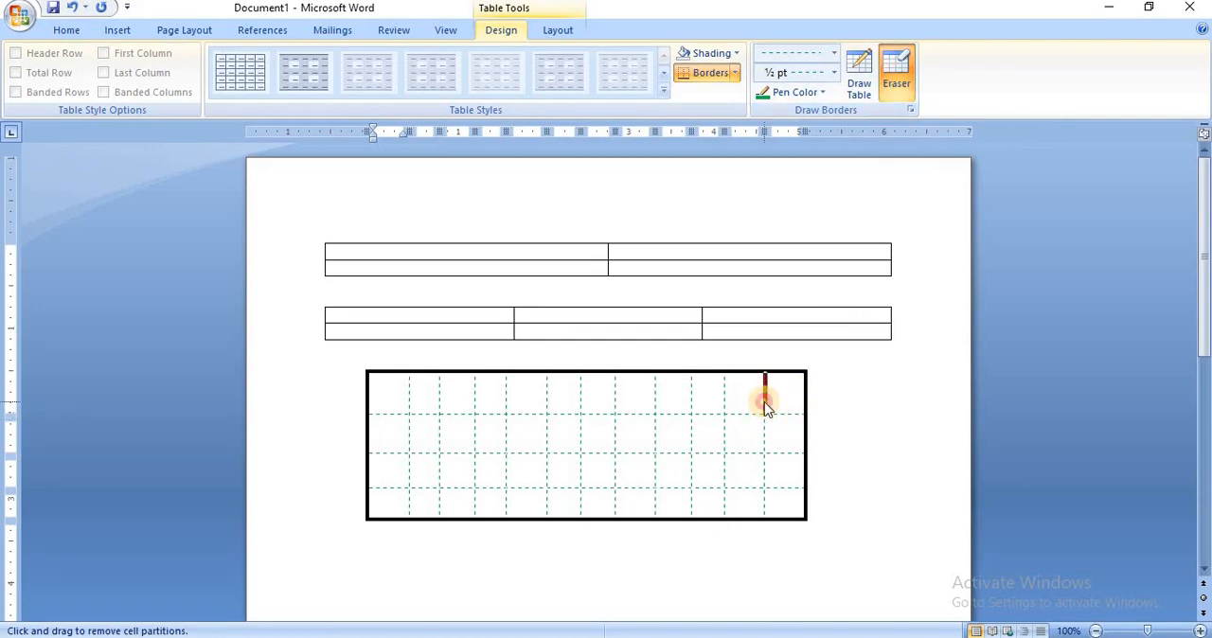
drag(767, 405, 749, 411)
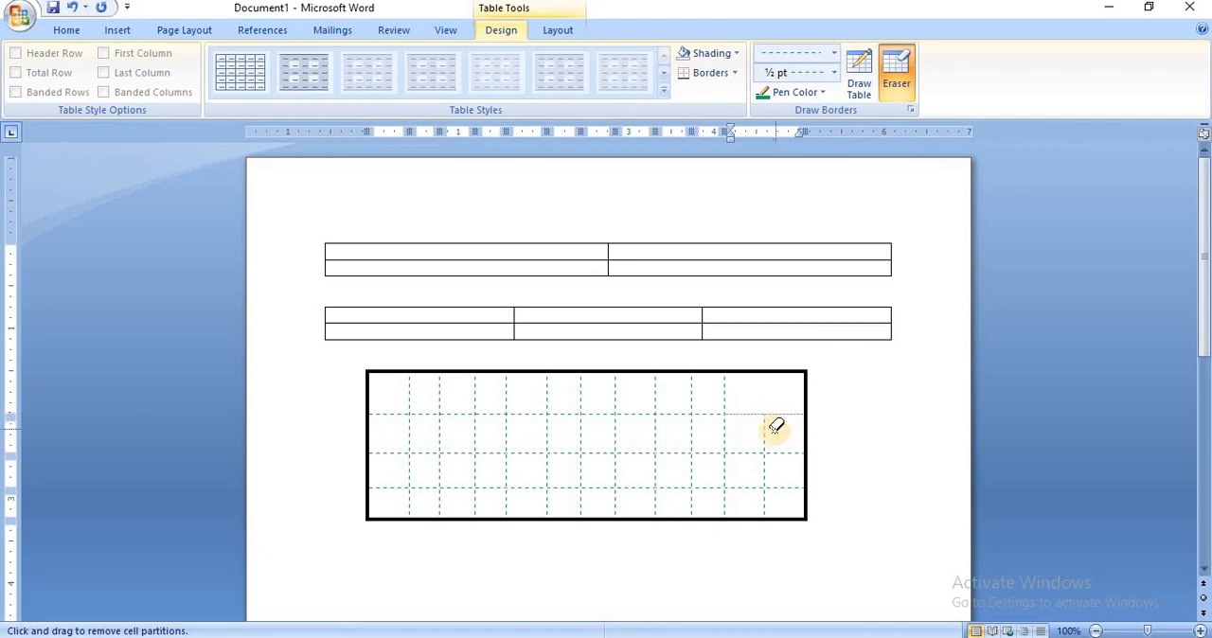
Erase the vertical borders between the last two columns in the second, third and fourth rows of the drawn table.
drag(767, 434, 766, 432)
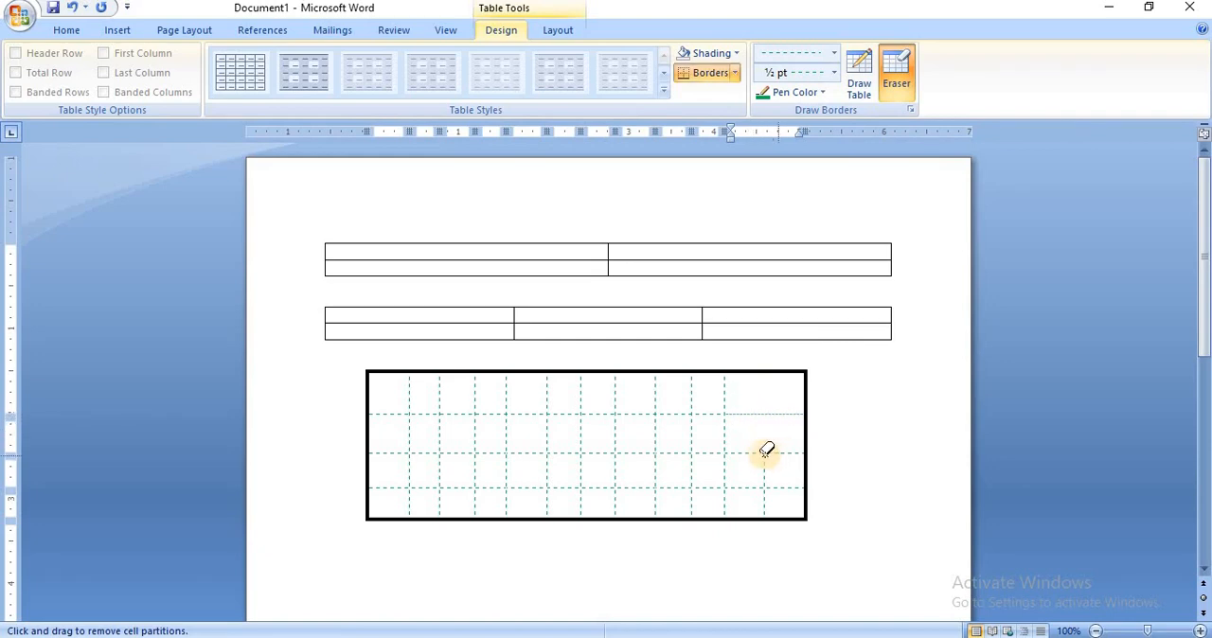
click(746, 456)
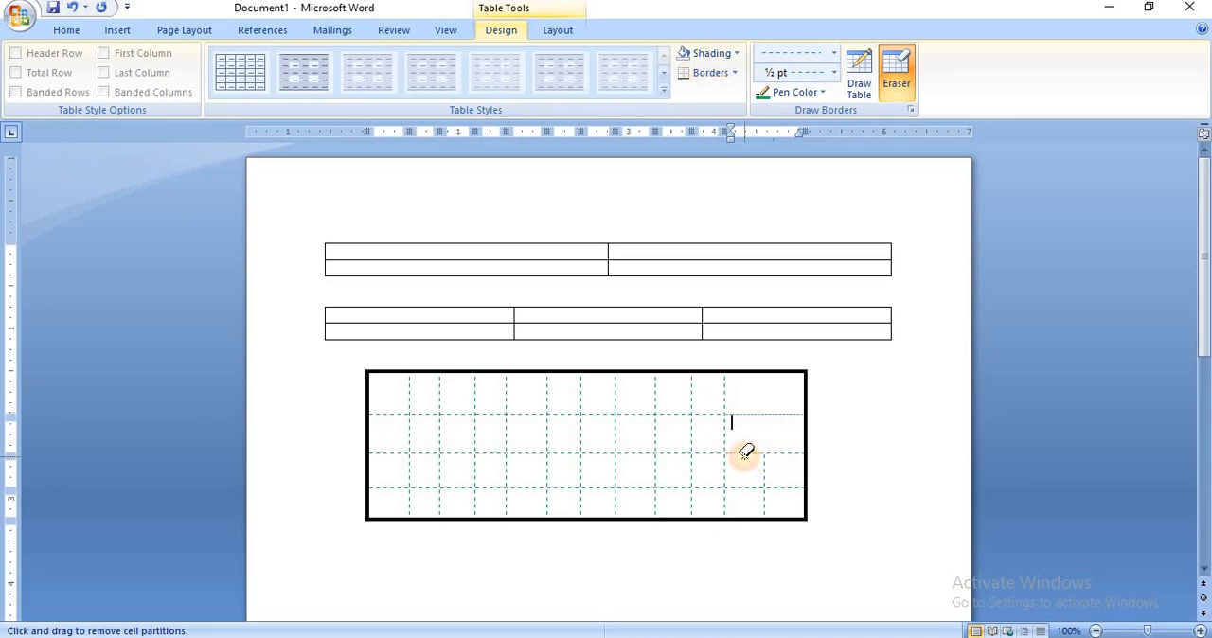
click(790, 452)
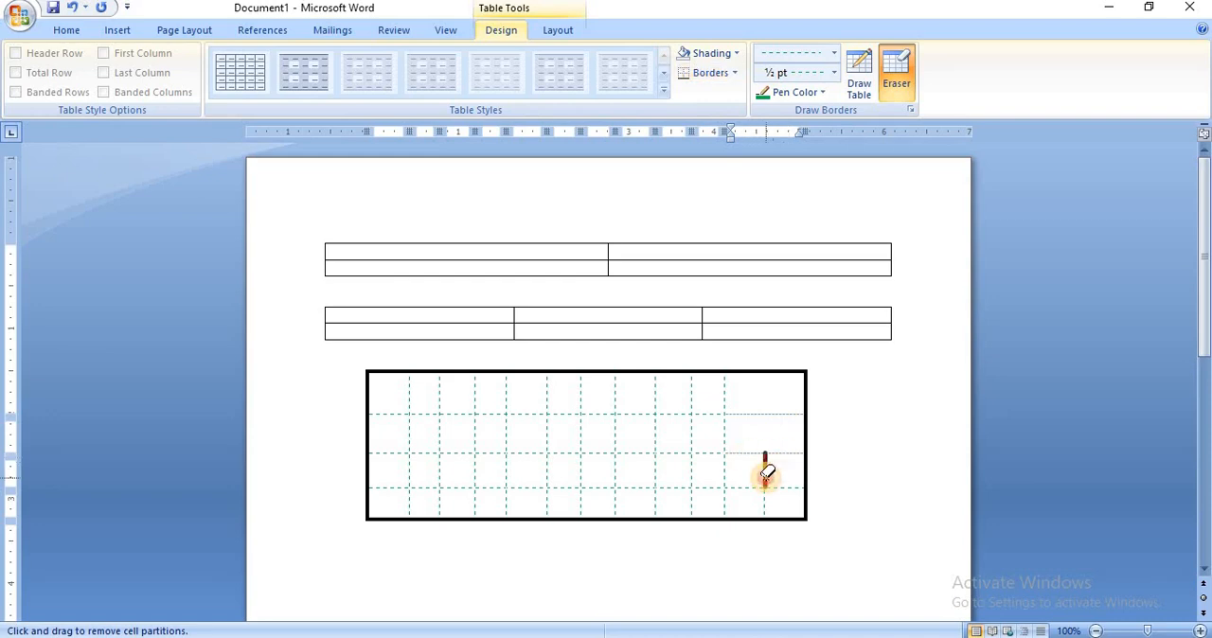
click(766, 473)
click(743, 493)
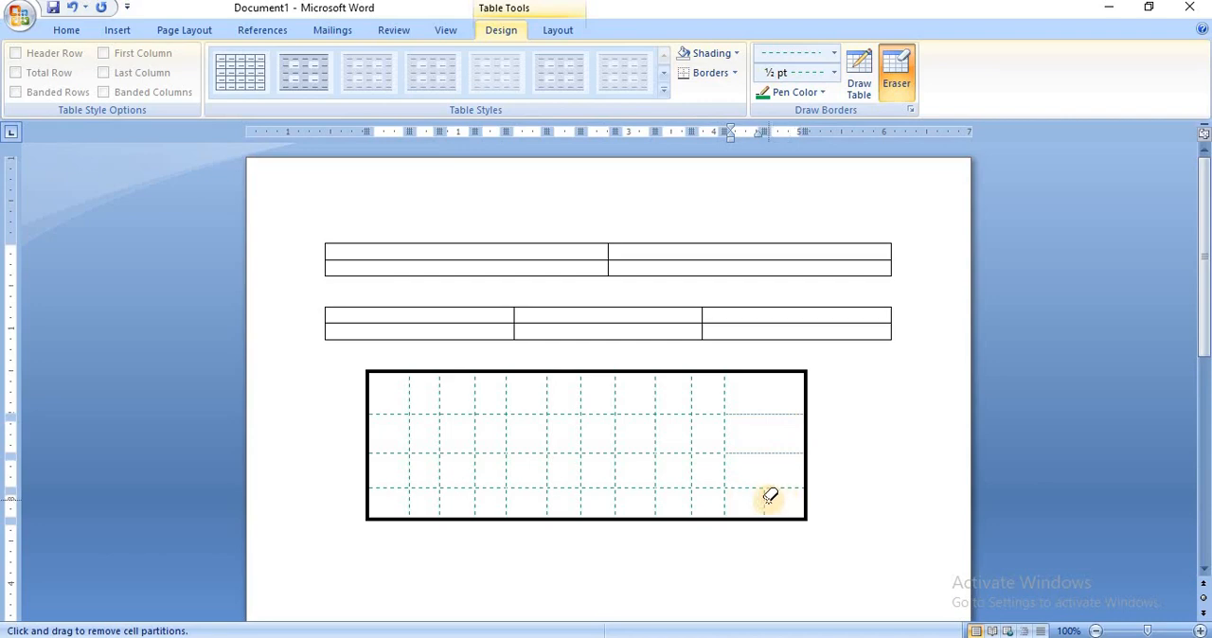
click(769, 506)
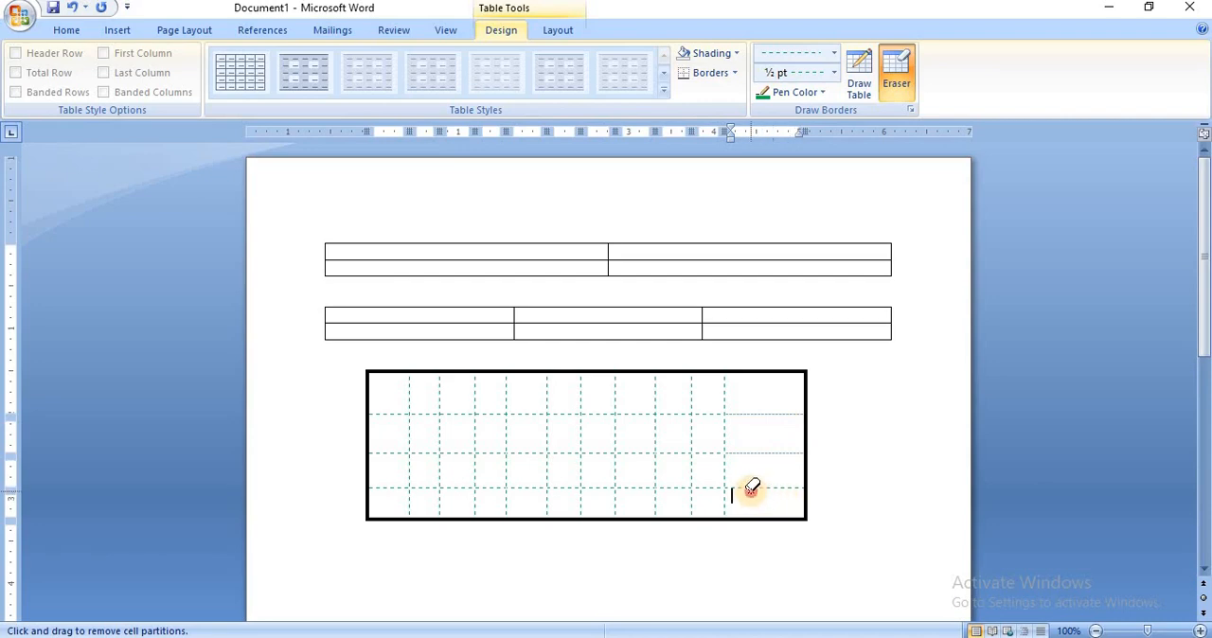
Erase the three horizontal borders in the drawn table's last column to merge it into one tall cell.
click(751, 487)
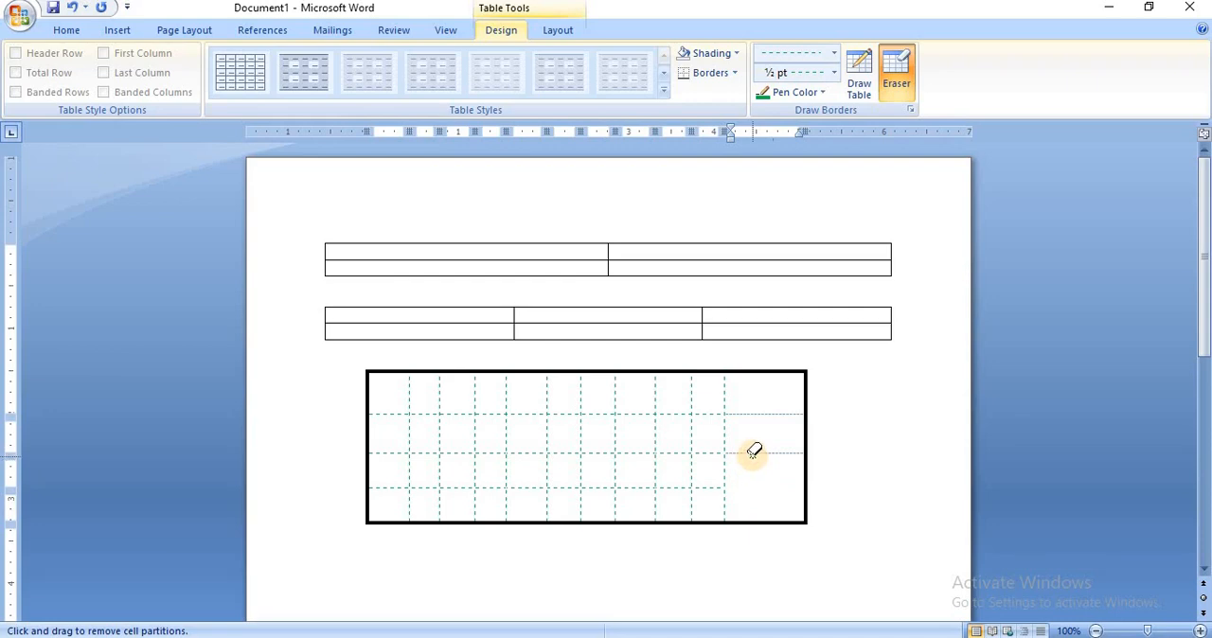
click(752, 453)
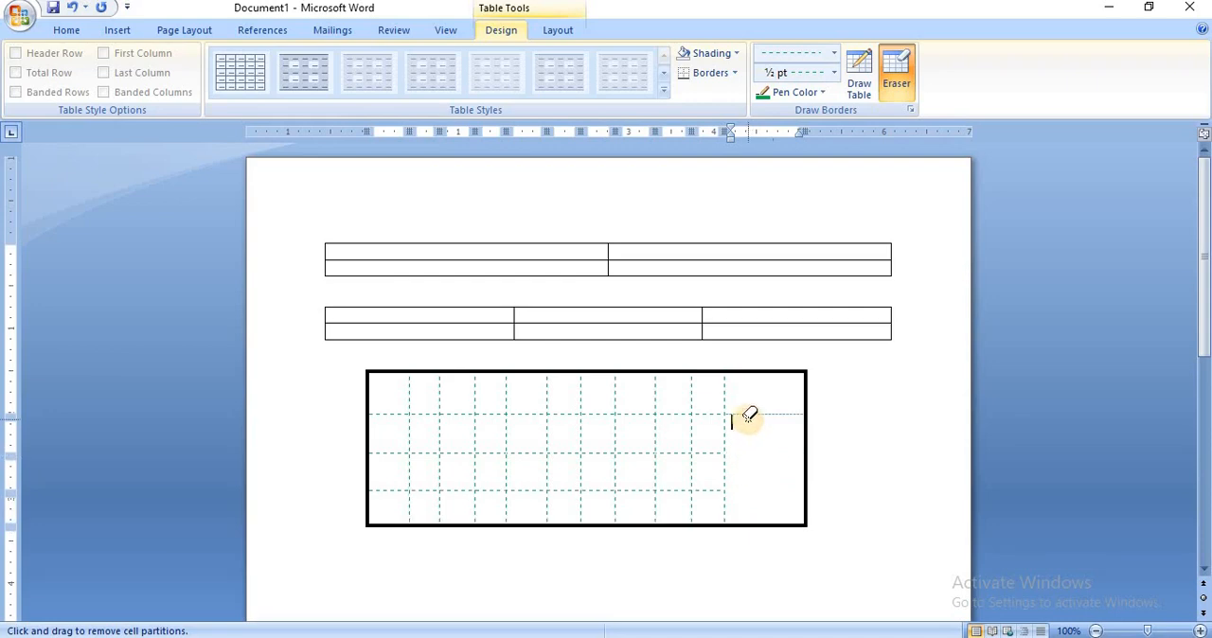
click(749, 414)
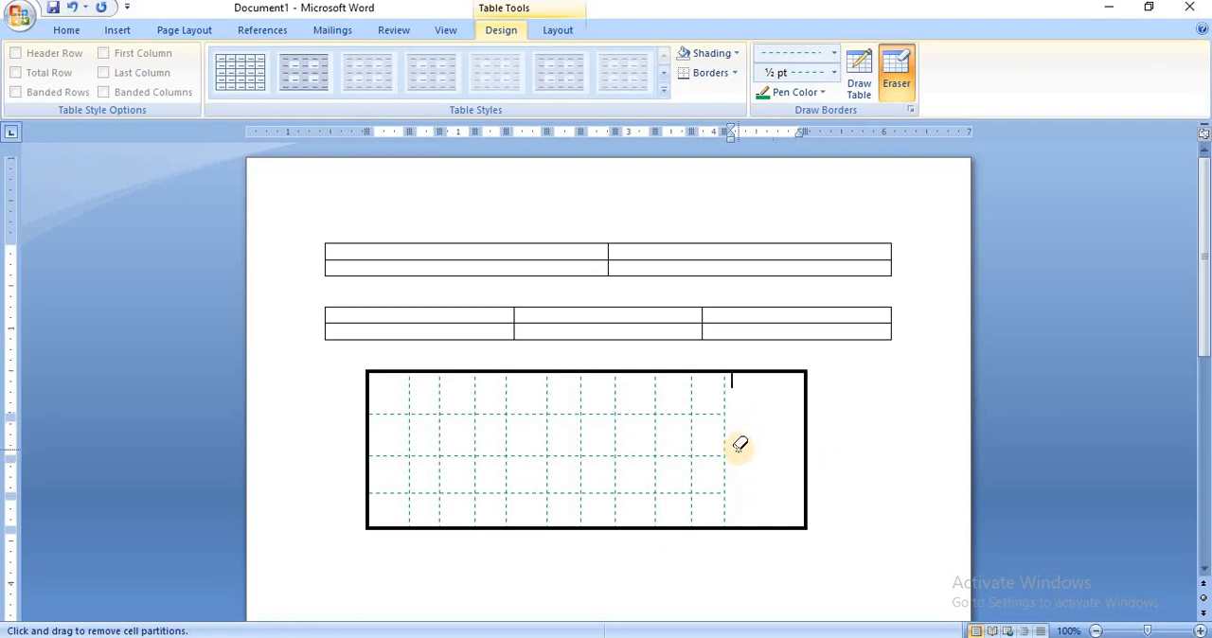
Draw two horizontal dashed lines across the merged last column, extending the drawn table's second and third row dividers.
click(857, 71)
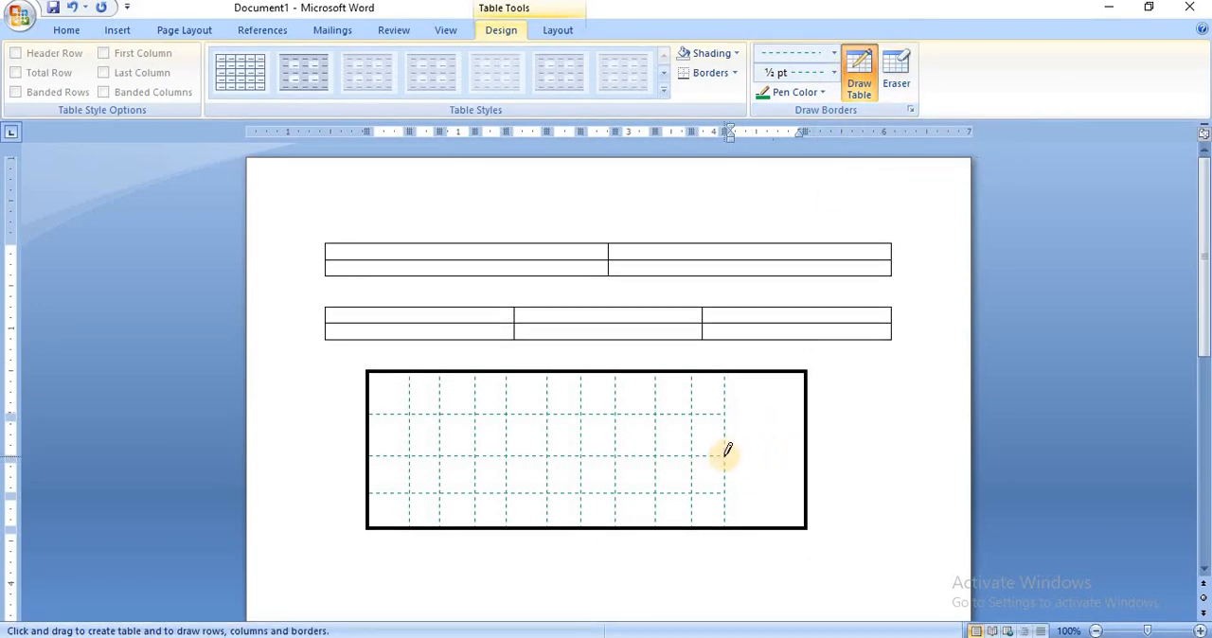
drag(724, 455, 795, 455)
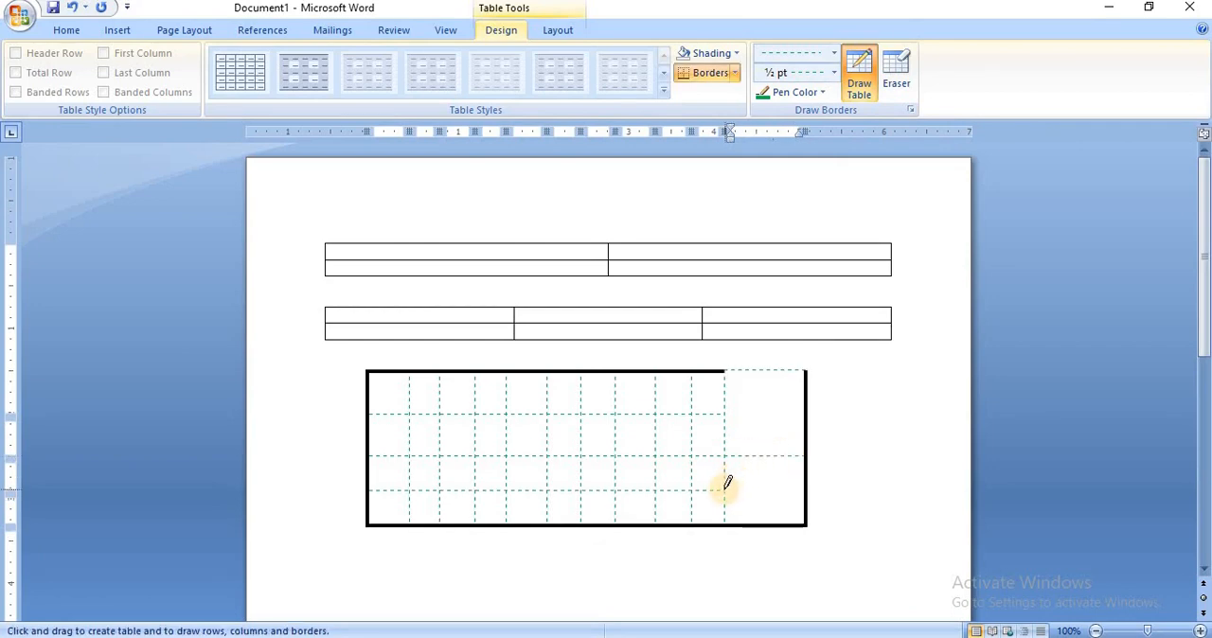
mouse_move(723, 487)
mouse_down()
mouse_move(785, 479)
mouse_move(758, 490)
mouse_up()
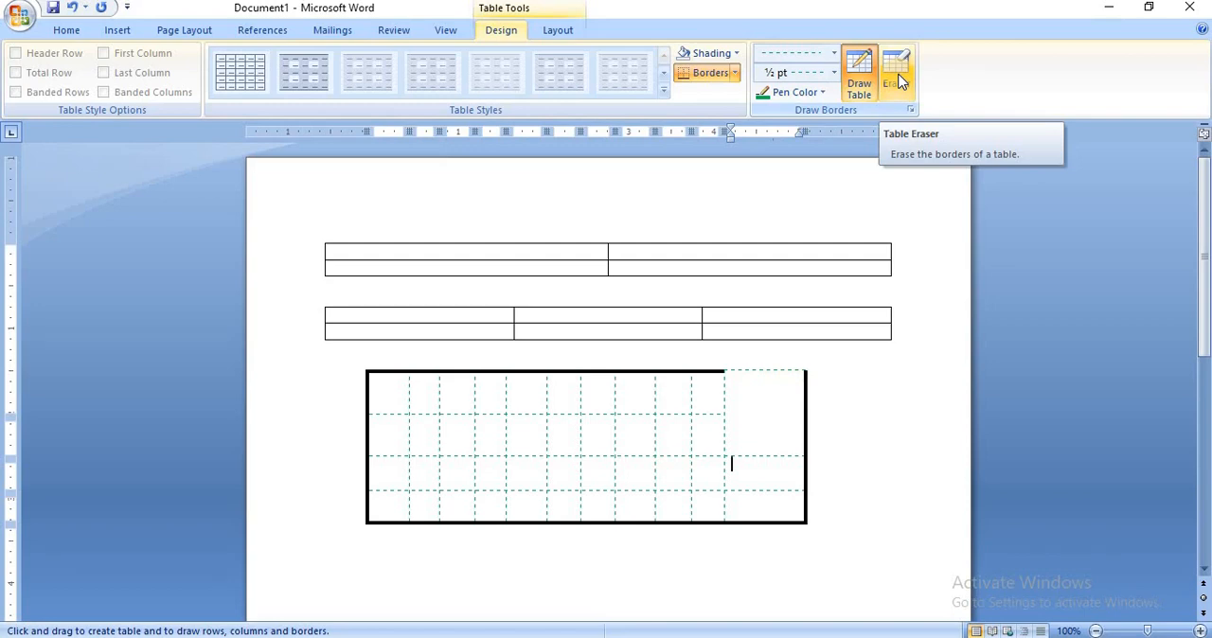
Erase the thick right outer border of the drawn table down to the third row divider.
click(736, 73)
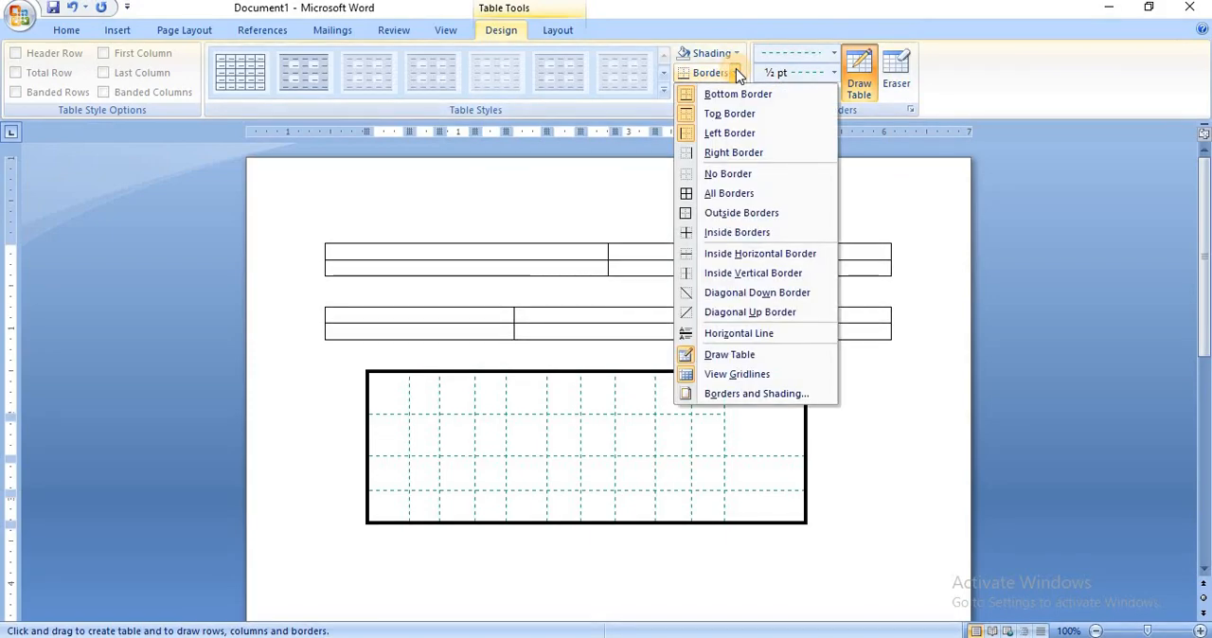
click(897, 83)
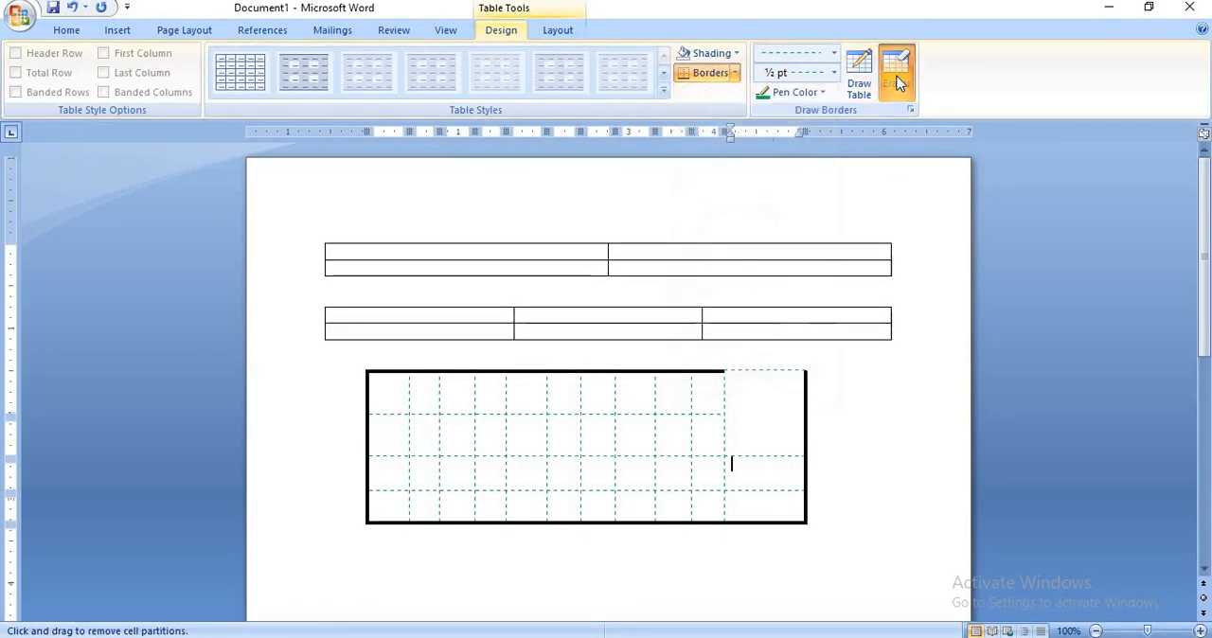
click(807, 414)
drag(808, 414, 806, 481)
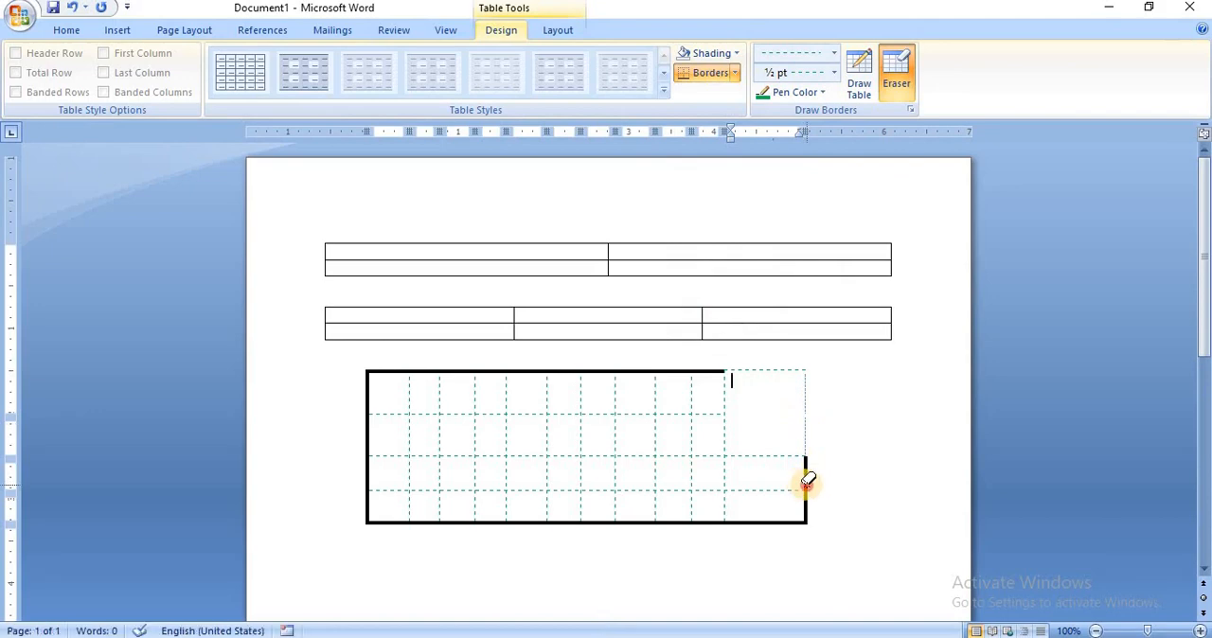
Erase the thick top border segments above the fourth, fifth, sixth and eighth columns of the drawn table.
click(644, 372)
click(577, 372)
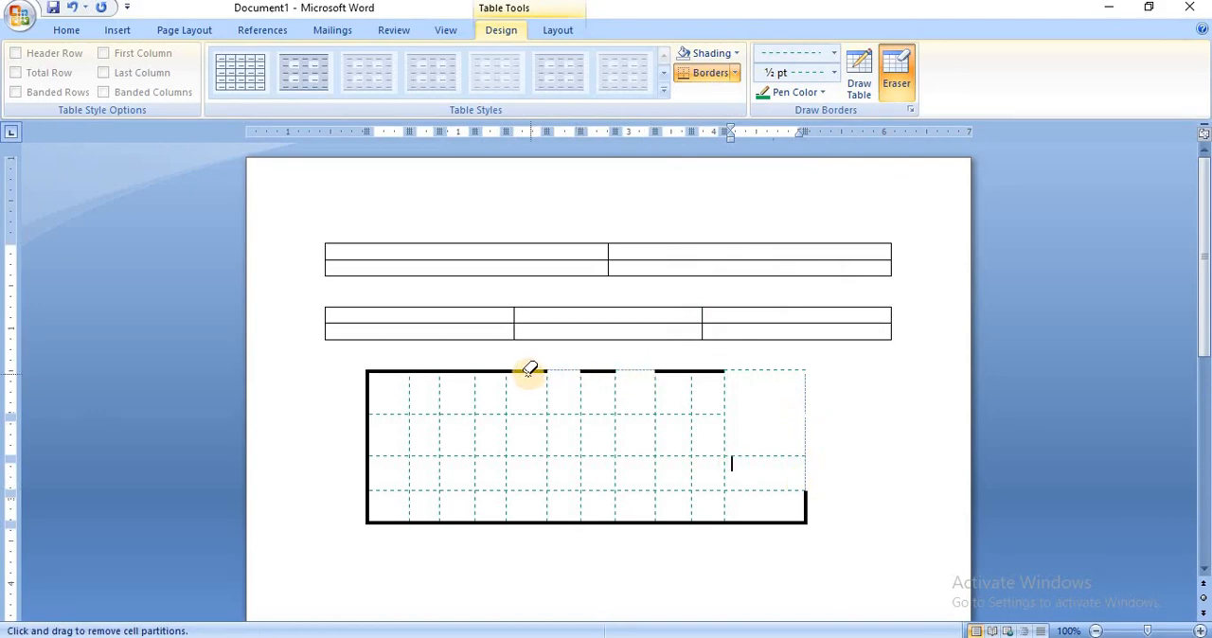
click(527, 373)
click(483, 371)
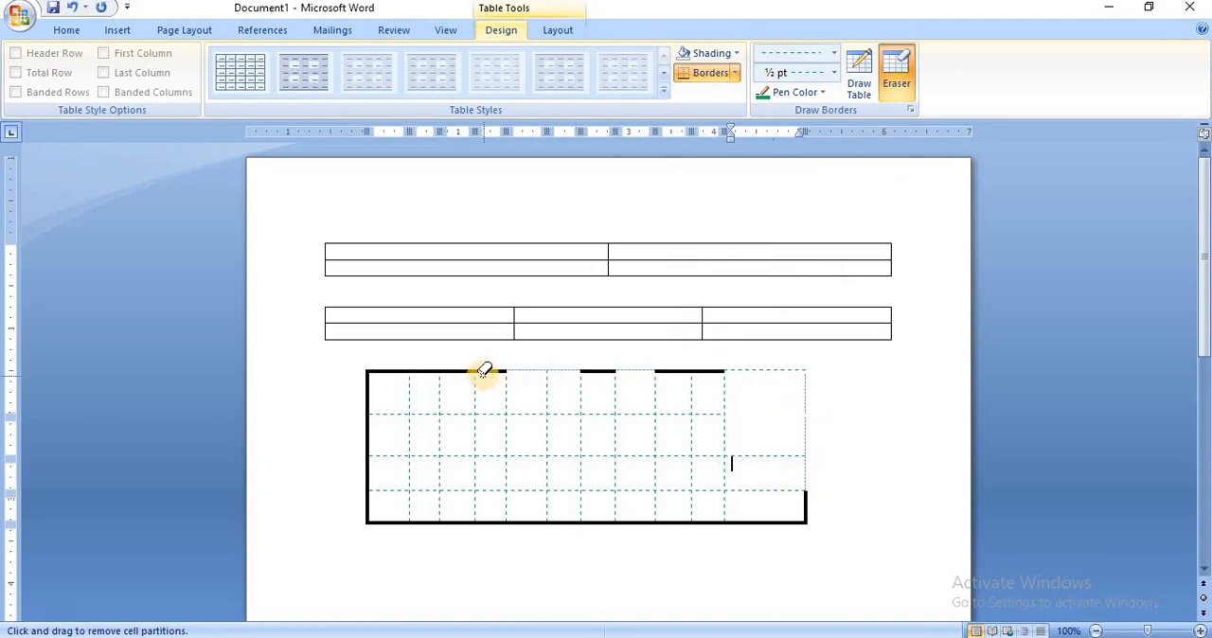
Erase the thick left outer border beside the first, third and fourth rows of the drawn table.
click(369, 414)
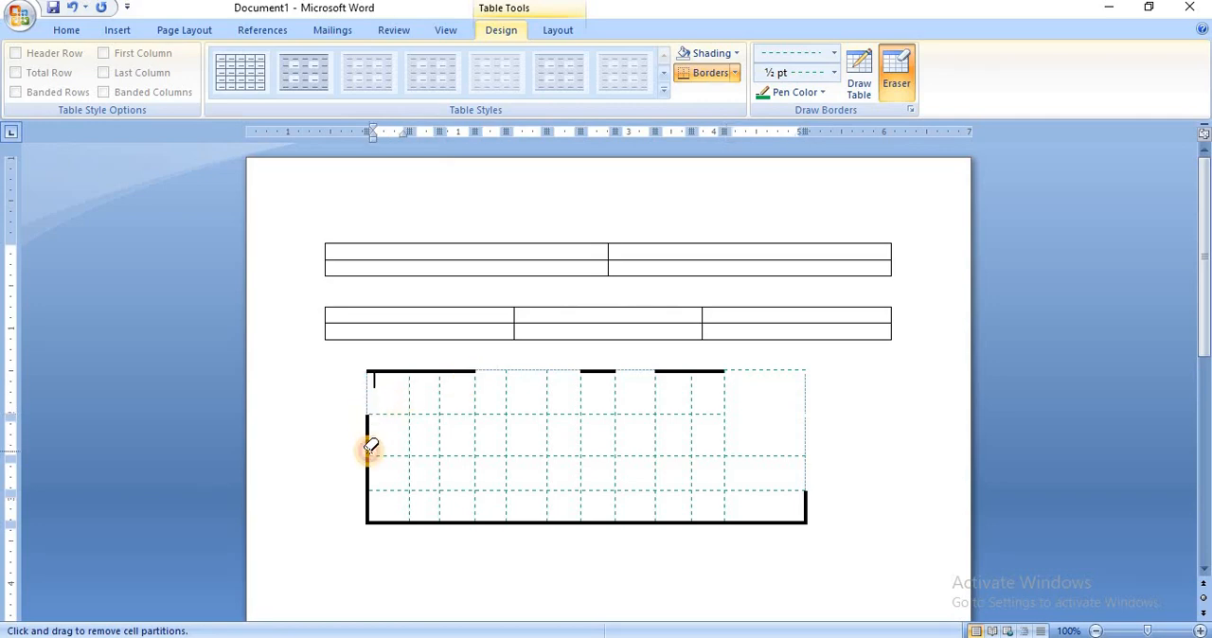
click(375, 471)
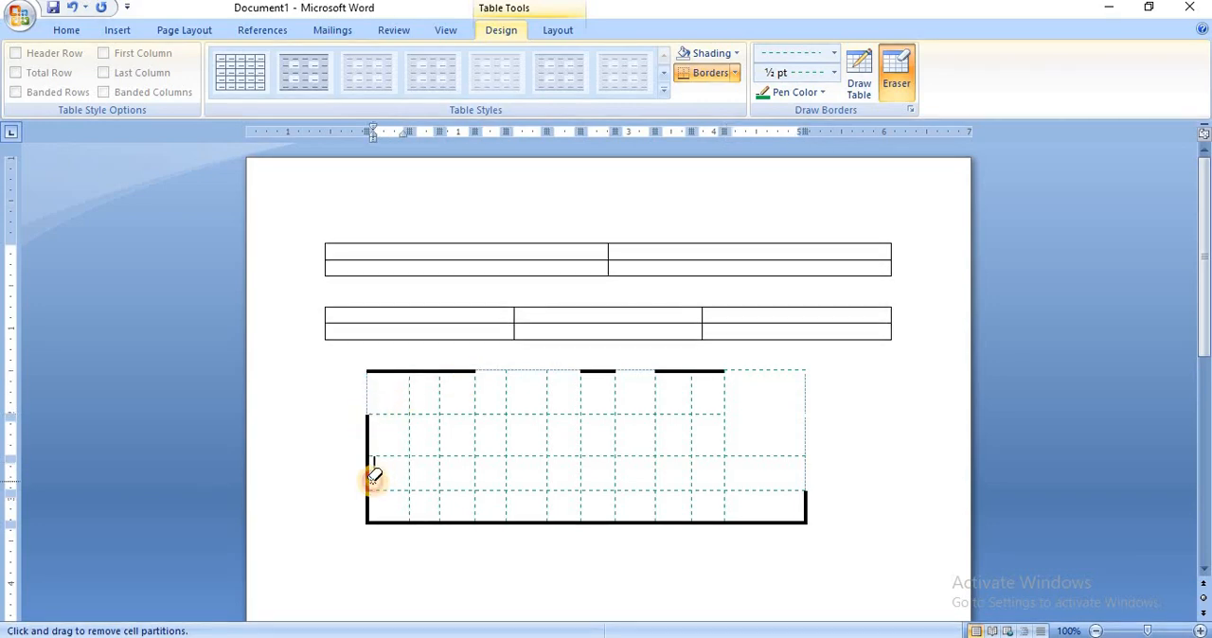
click(370, 518)
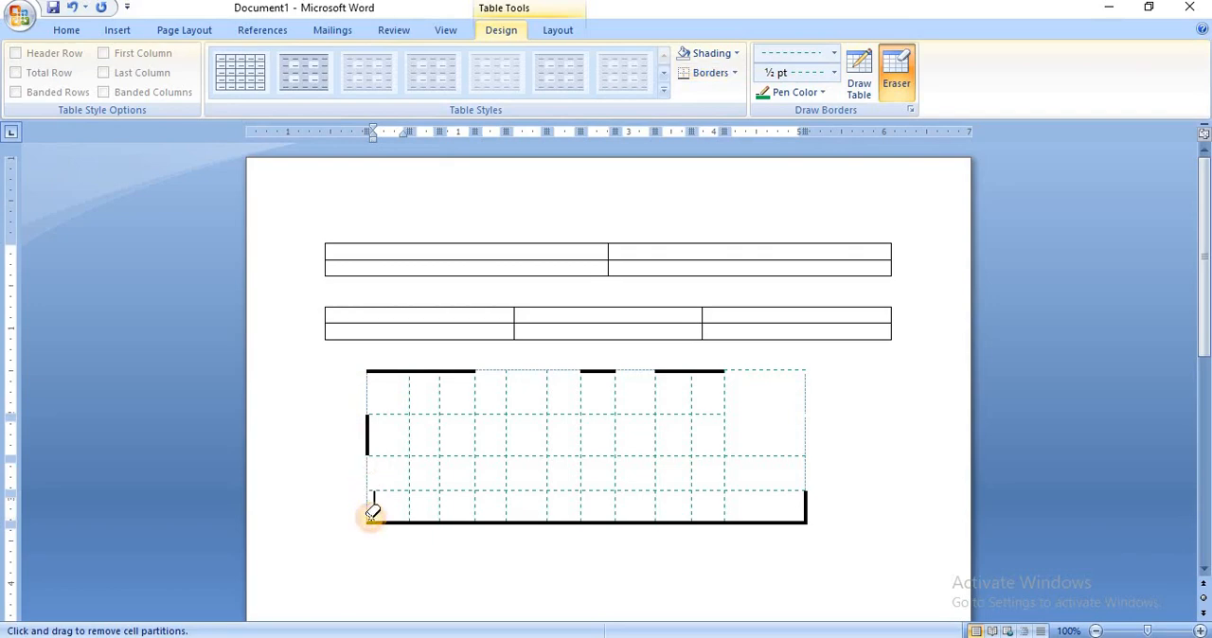
Erase the thick bottom border under the second, fifth and last columns and two vertical dividers in the bottom row, and stop erasing.
click(420, 521)
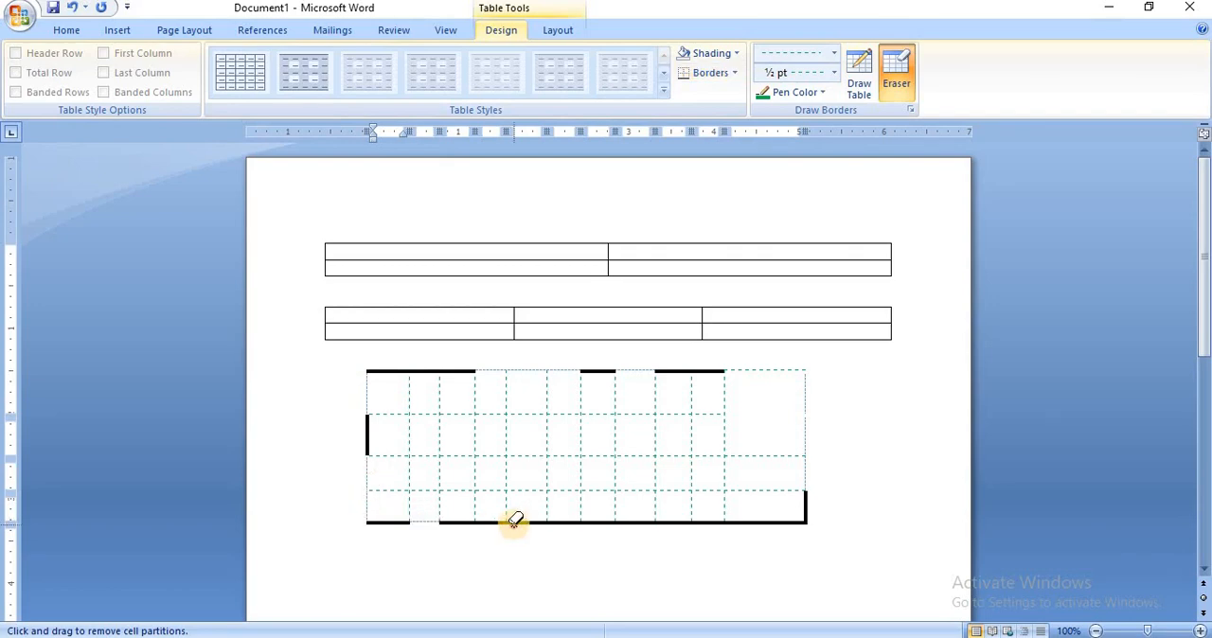
click(515, 521)
click(615, 517)
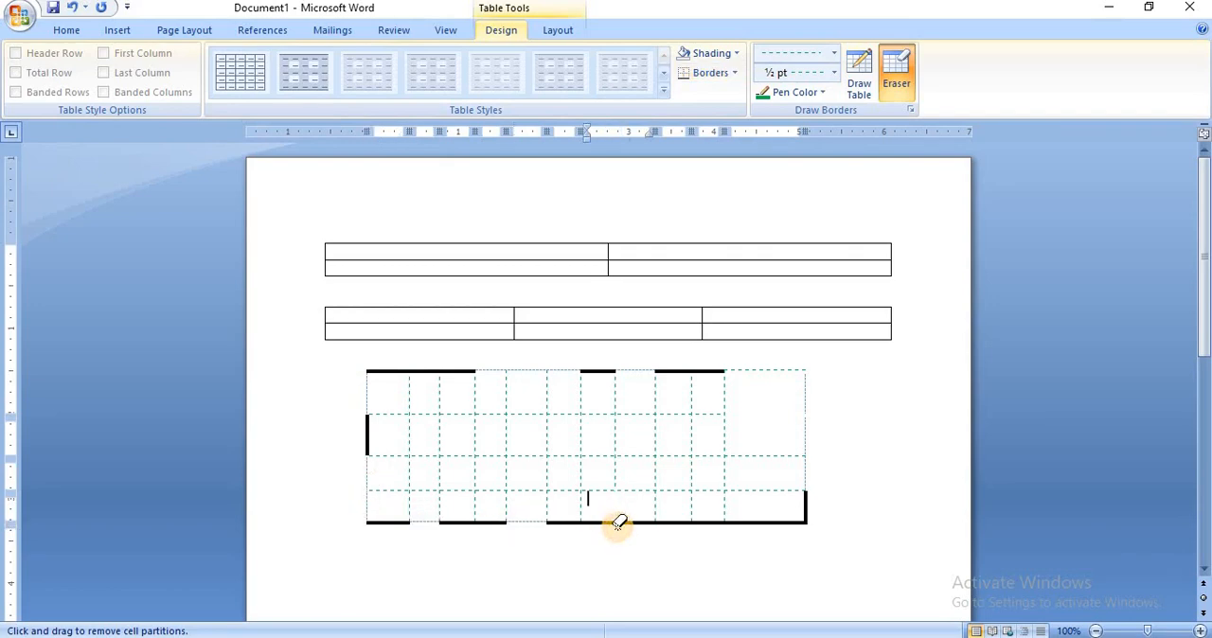
click(691, 517)
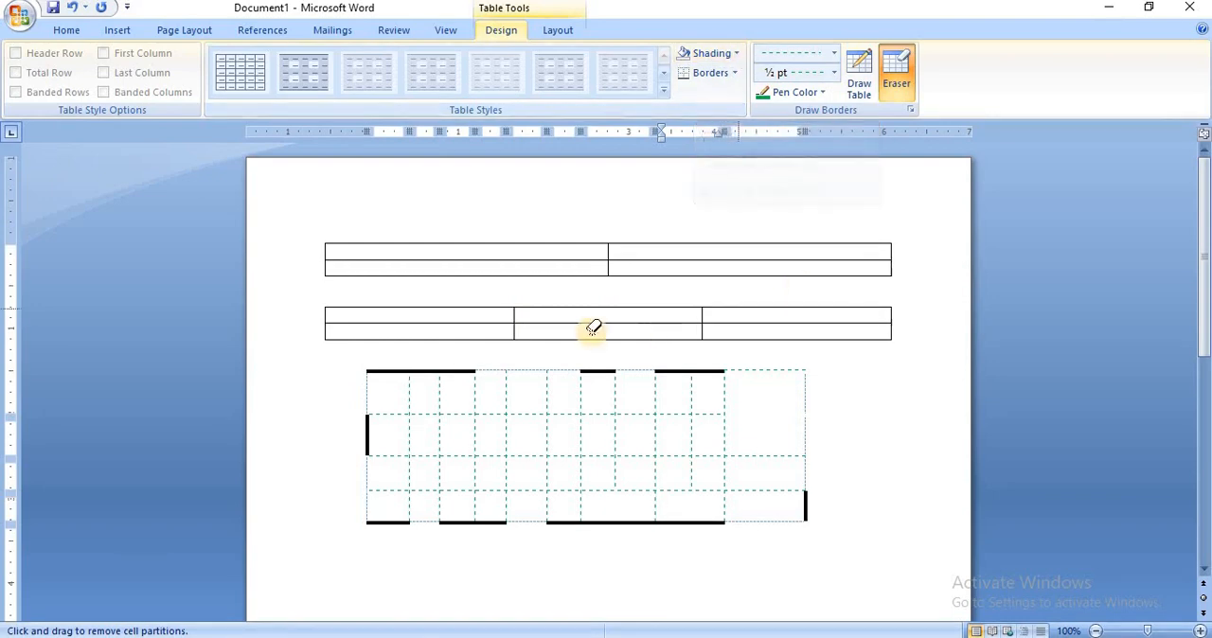
click(900, 73)
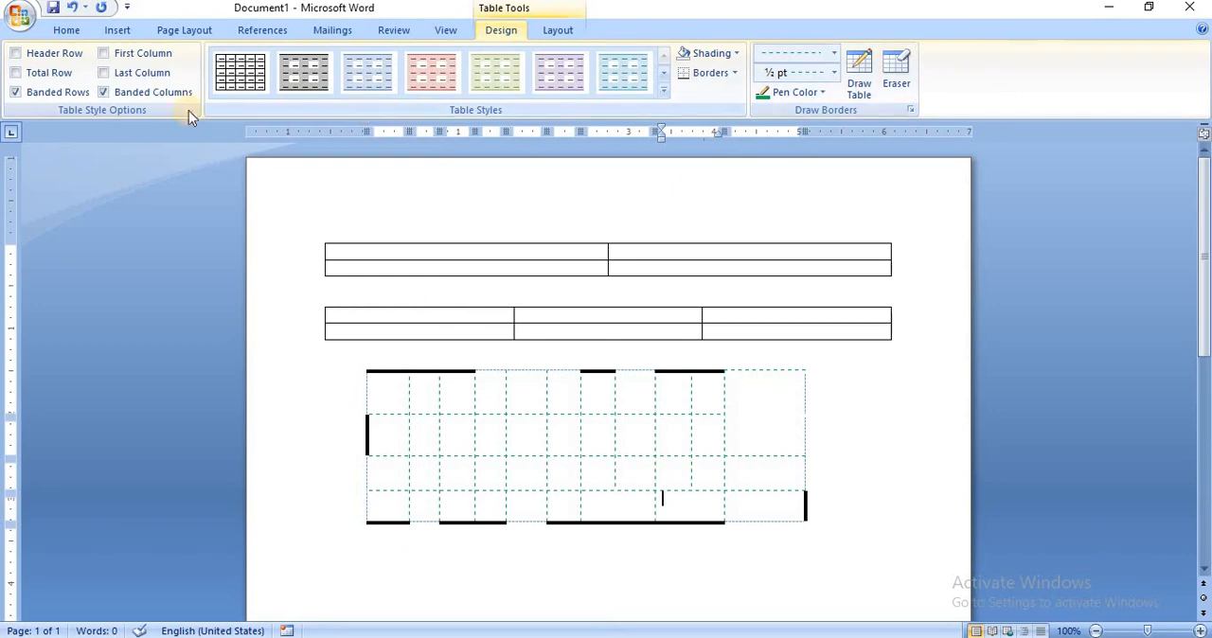
Fill the first column of the three-column table with the heading "Roll num" and the value 12 below it.
click(124, 33)
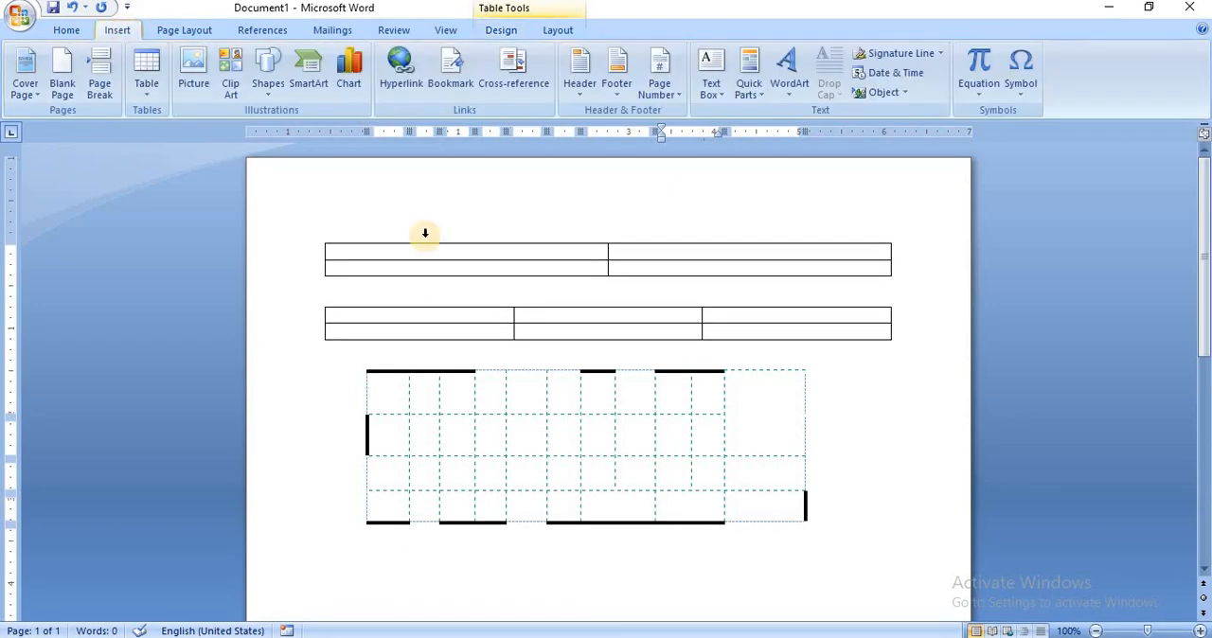
click(347, 320)
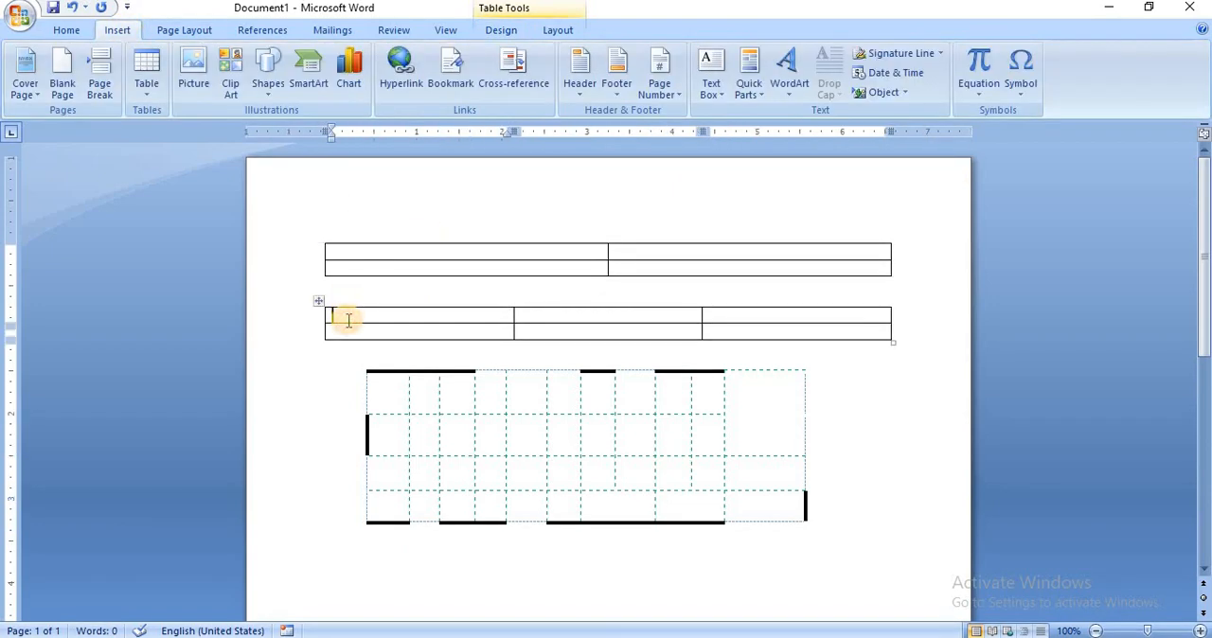
text(Roll num)
click(443, 333)
text(12)
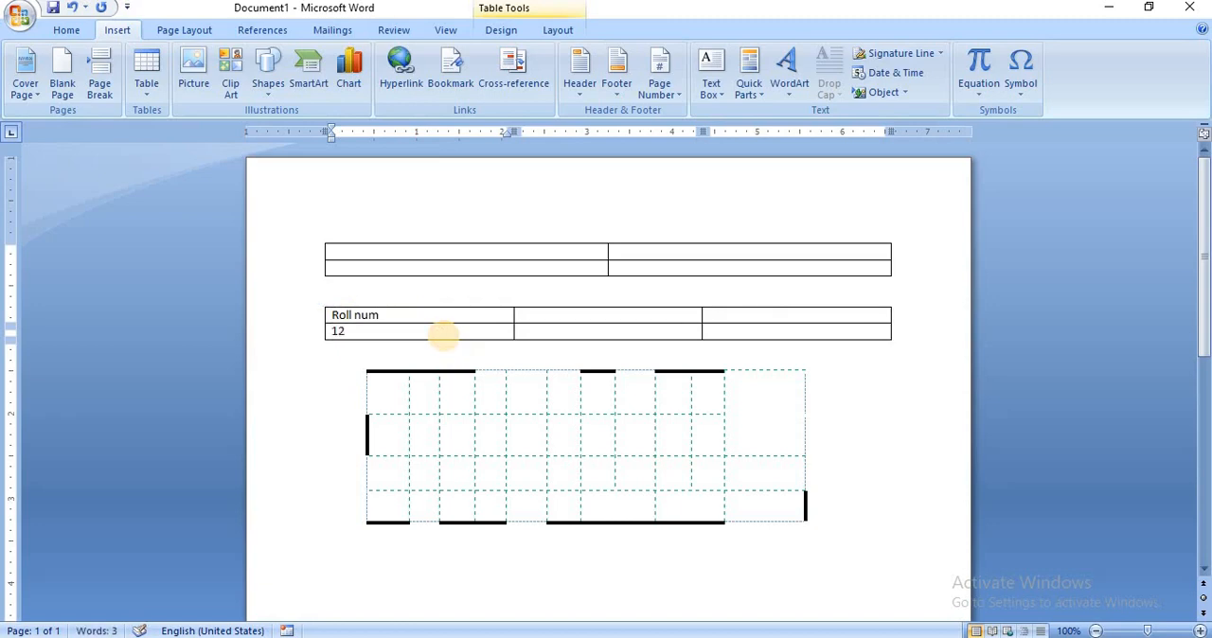
Enter the headings "sub" and "marks" in the second and third columns of the three-column table.
click(535, 318)
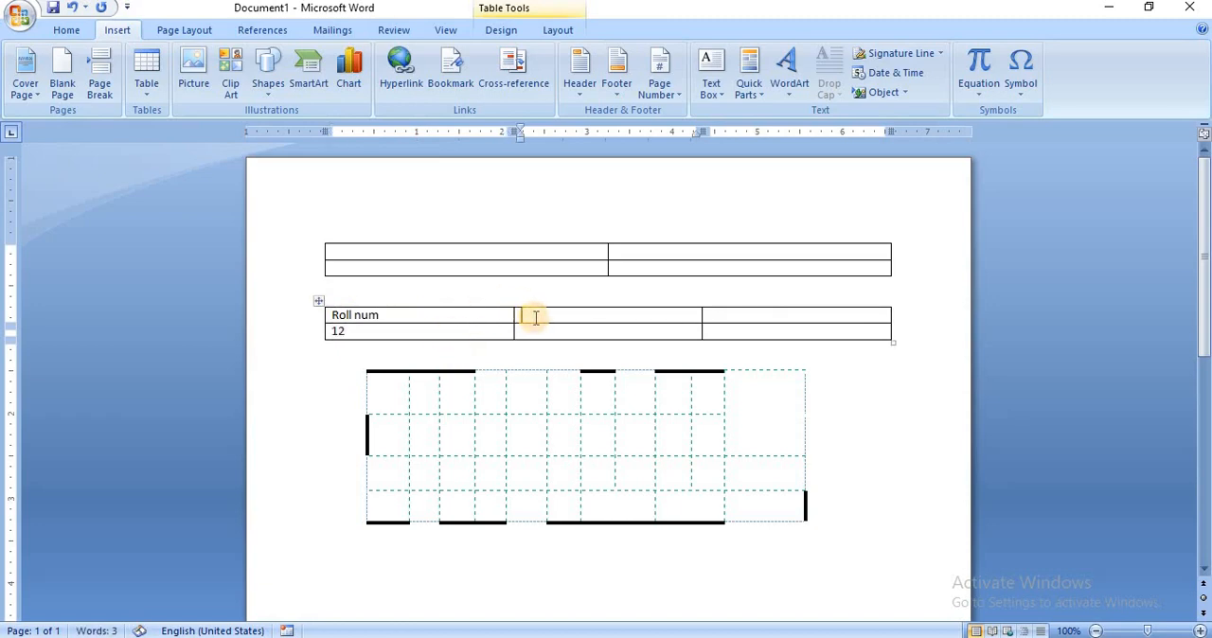
text(sub)
click(718, 319)
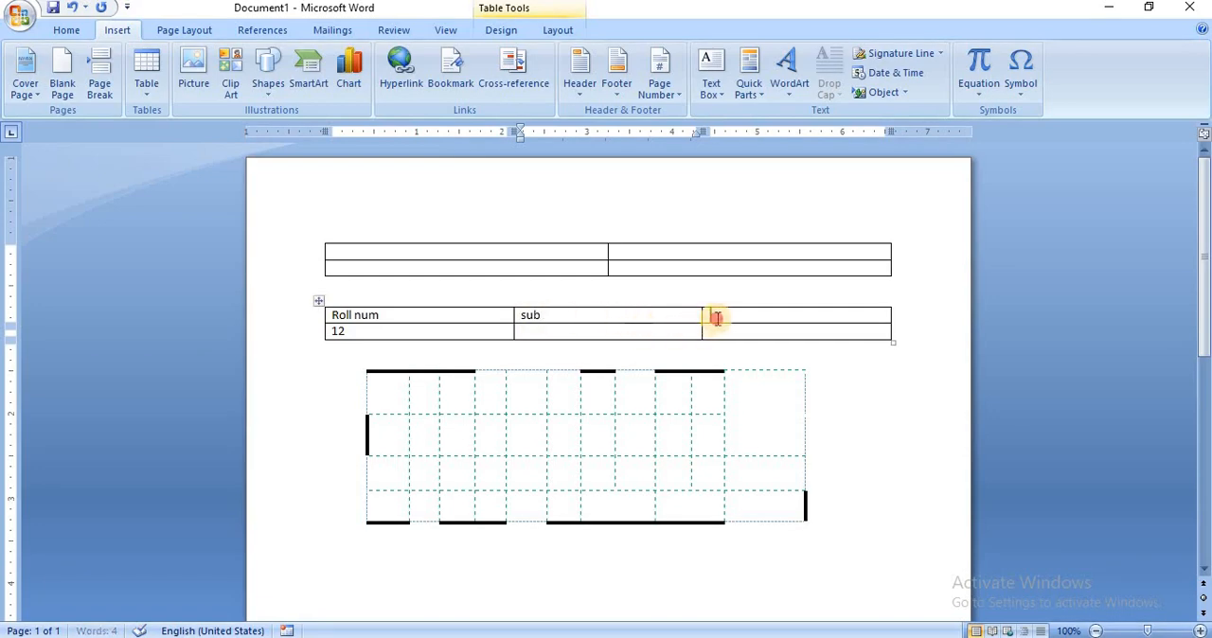
text(mar)
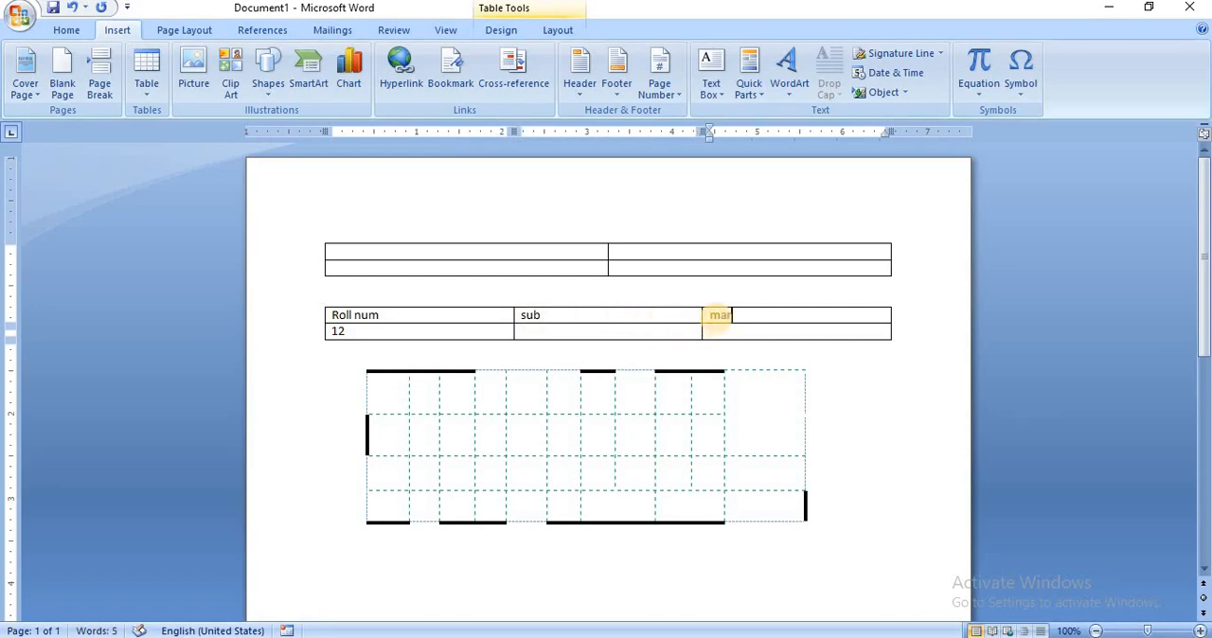
text(ks)
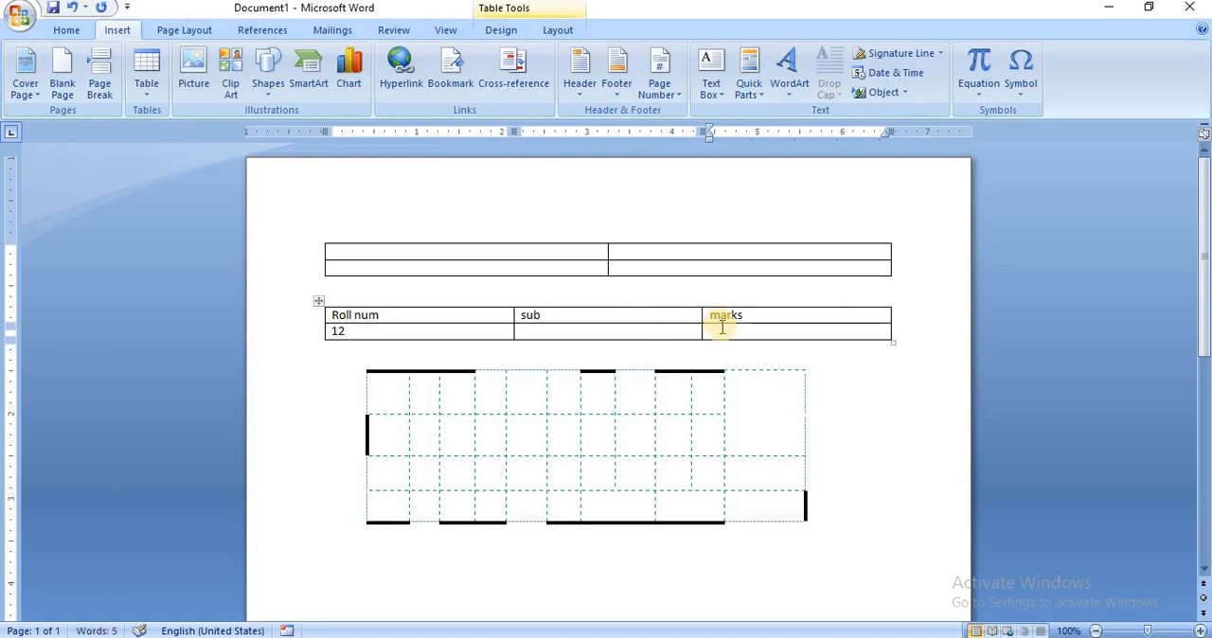
Complete the second row of the three-column table with "computer" under sub and 89 under marks.
click(623, 333)
text(c)
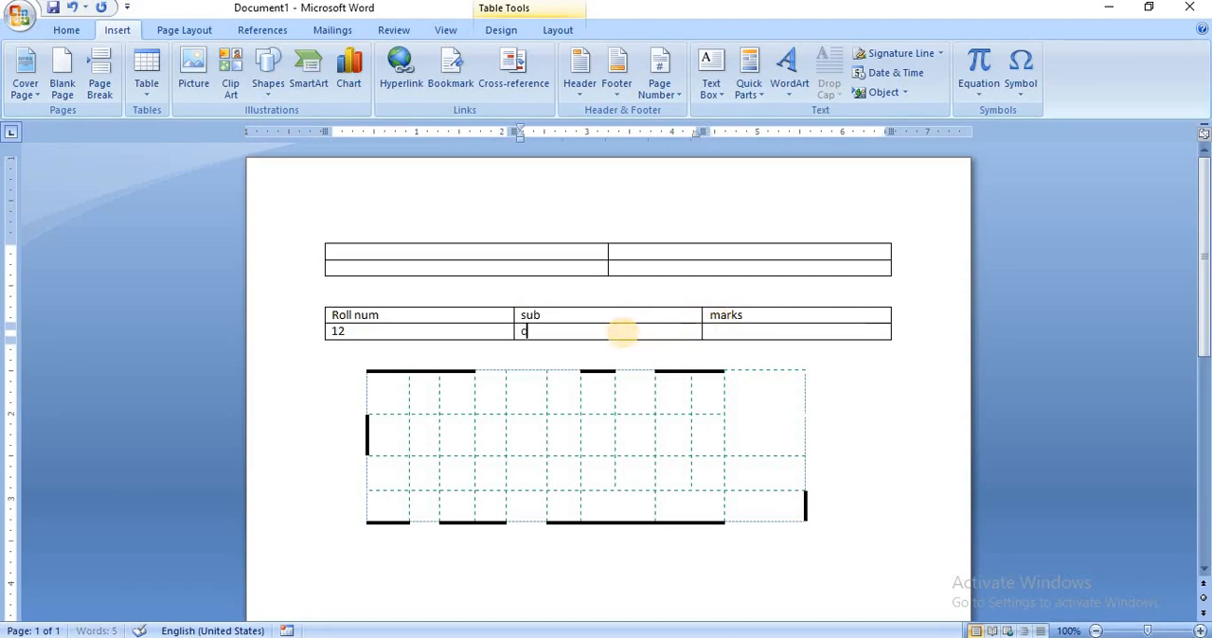
text(omputer)
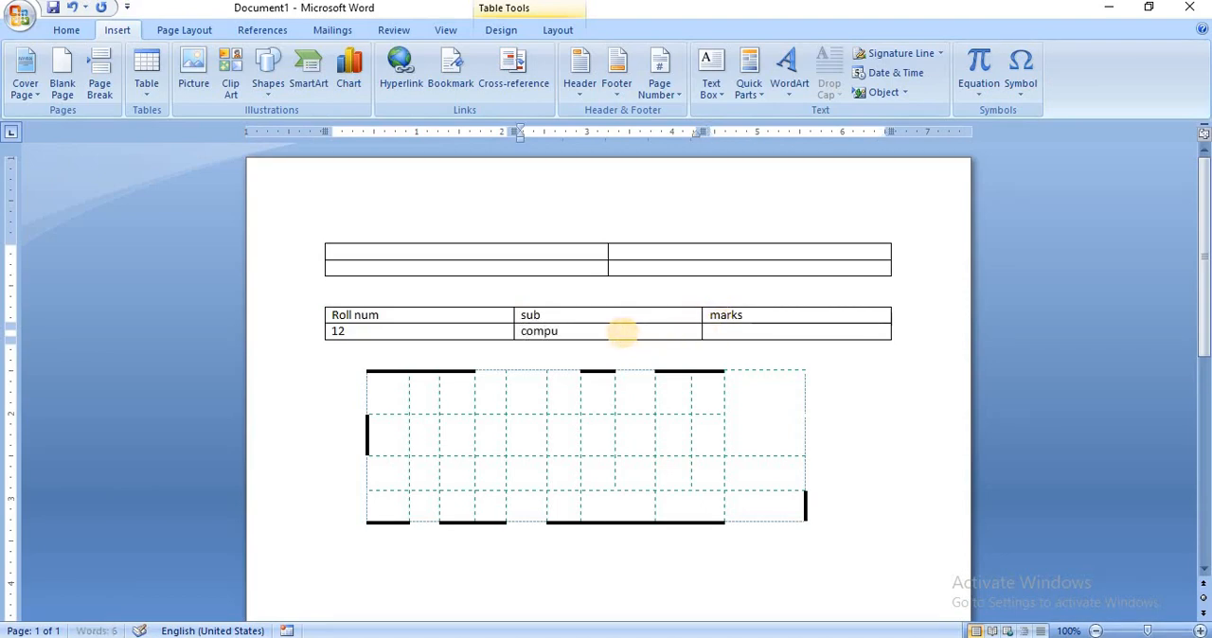
click(733, 335)
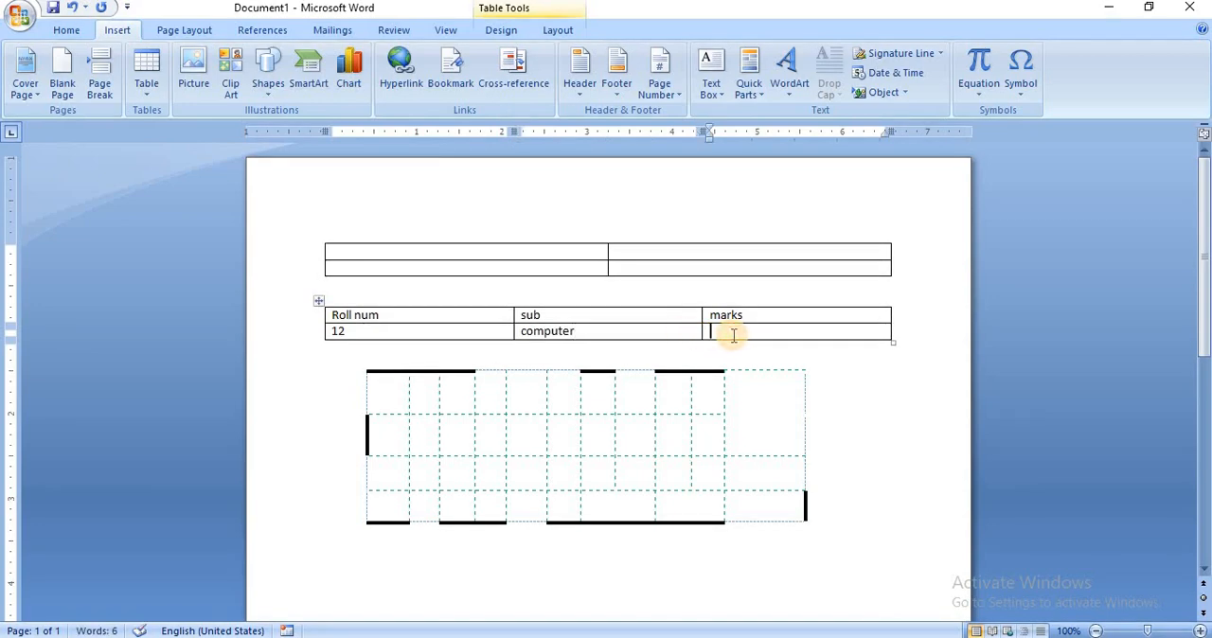
text(89)
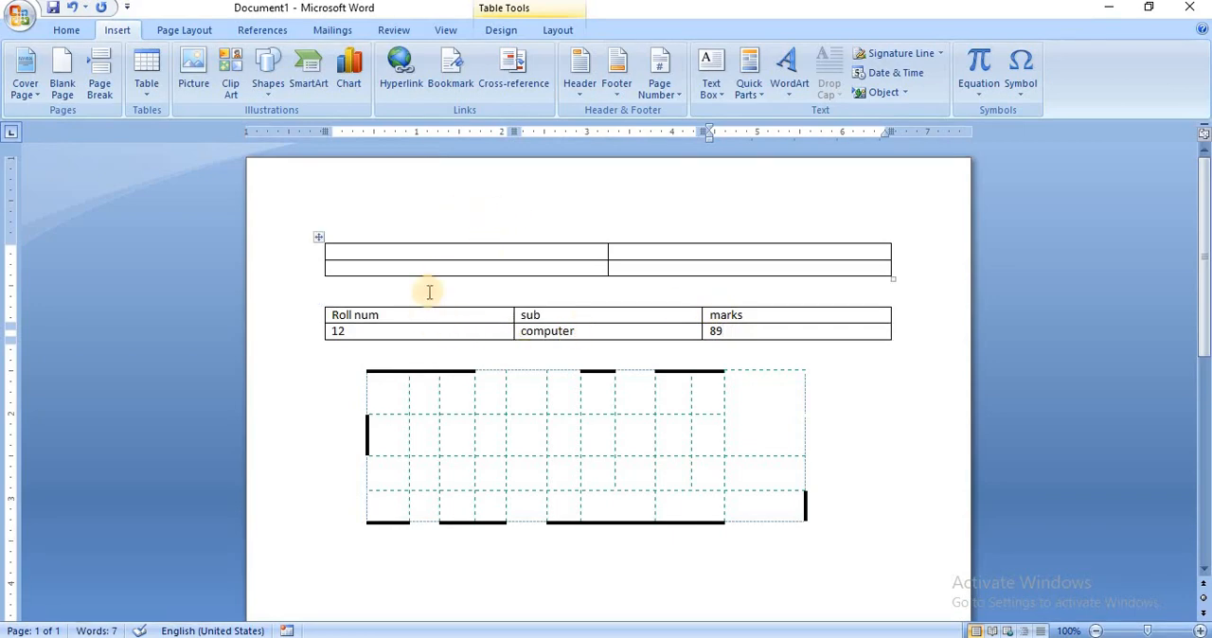
Shade all cells of the three-column table with the roll number, subject and marks green.
click(502, 30)
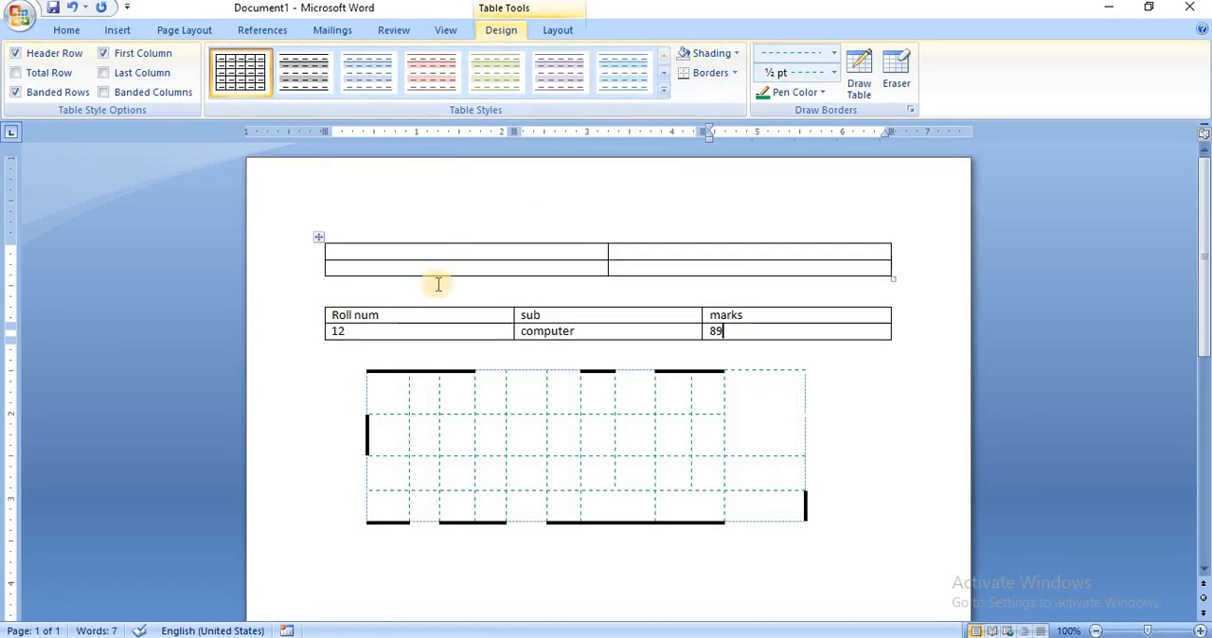
click(371, 315)
key(shift+Down)
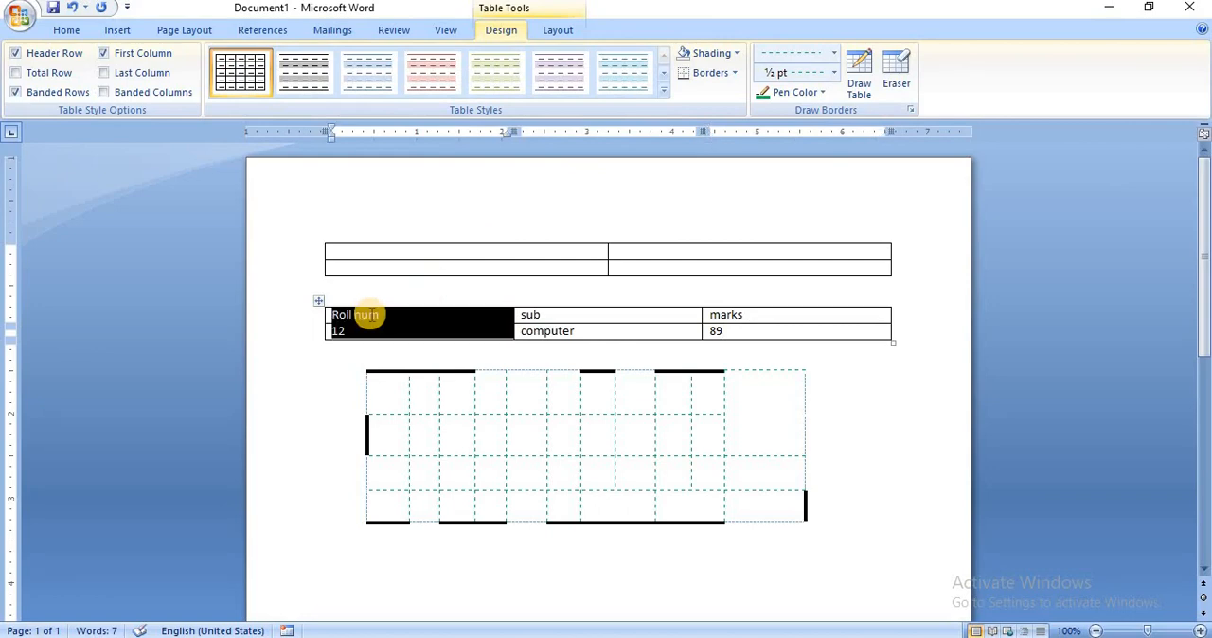
key(shift+Right)
key(shift+Right)
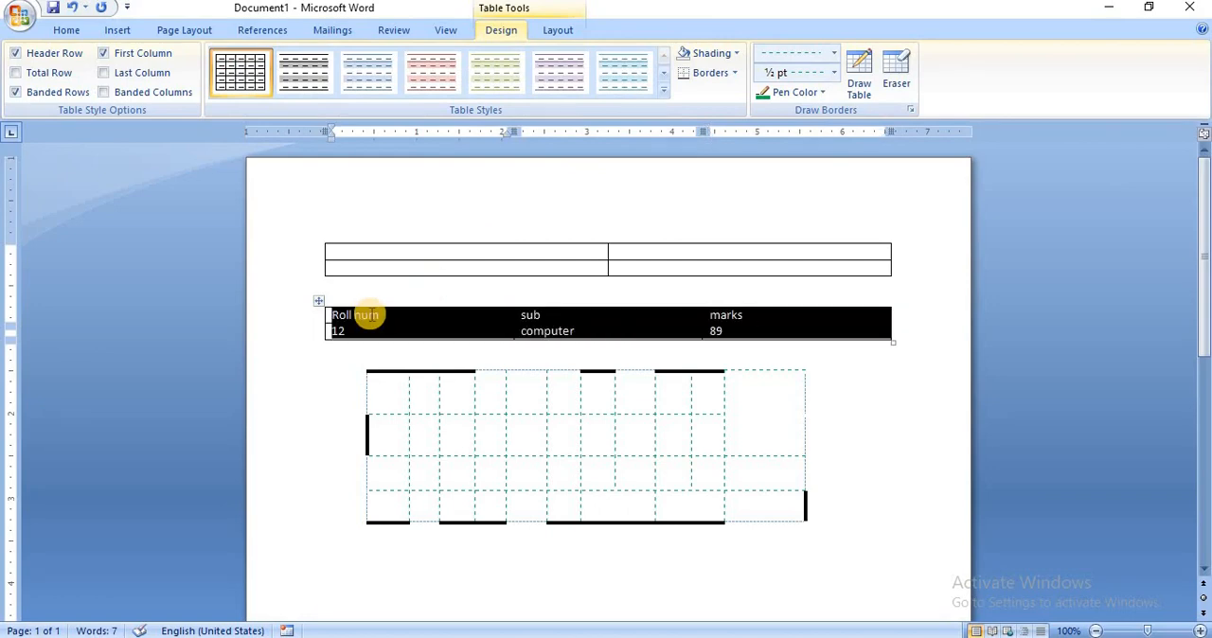
click(736, 52)
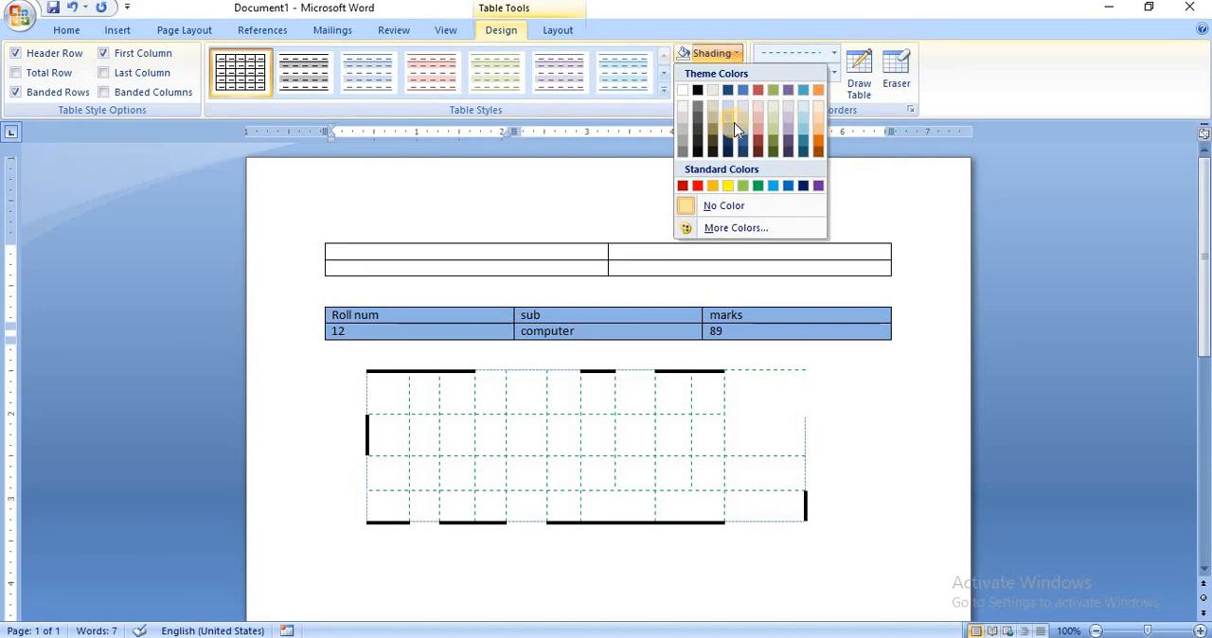
click(756, 187)
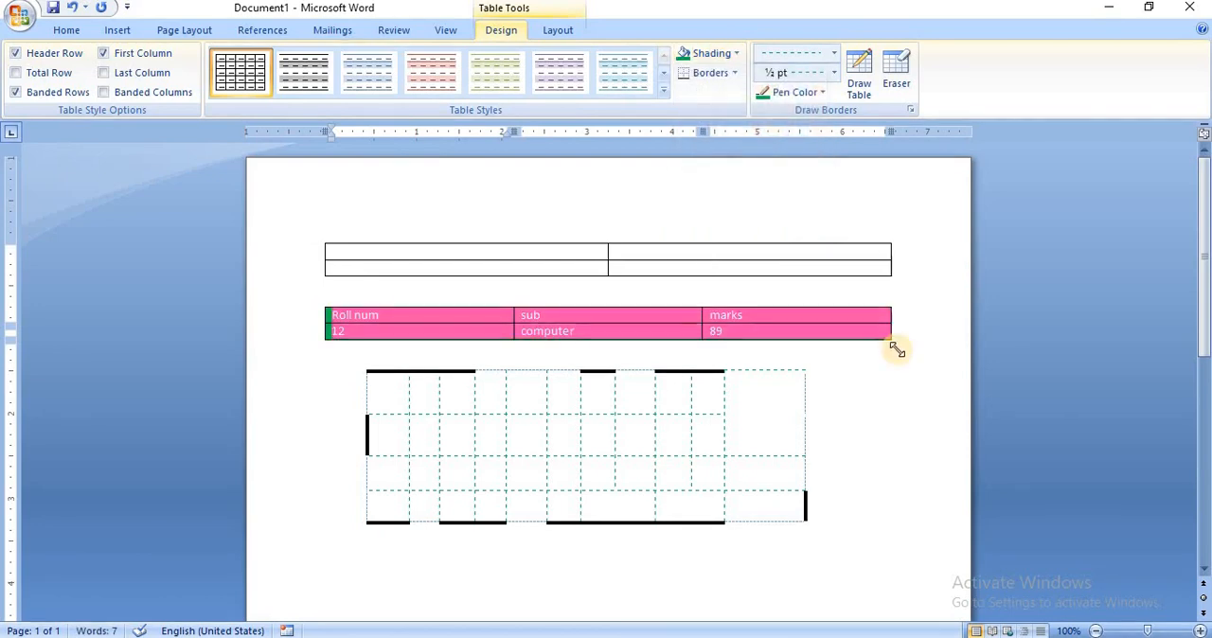
click(895, 360)
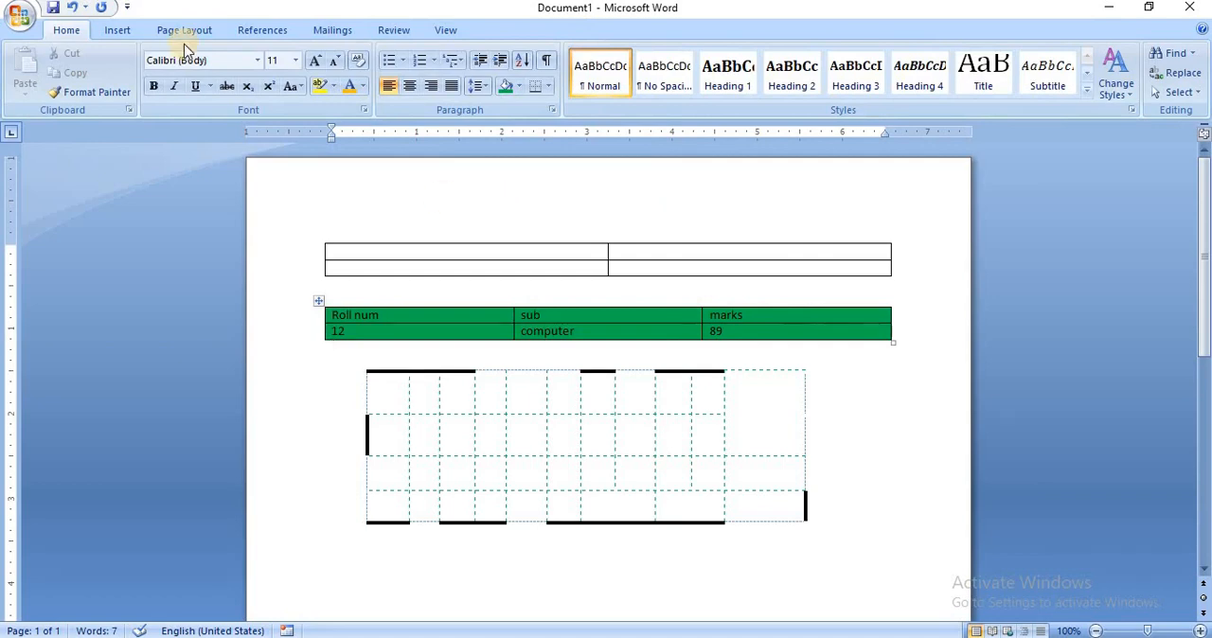
click(121, 31)
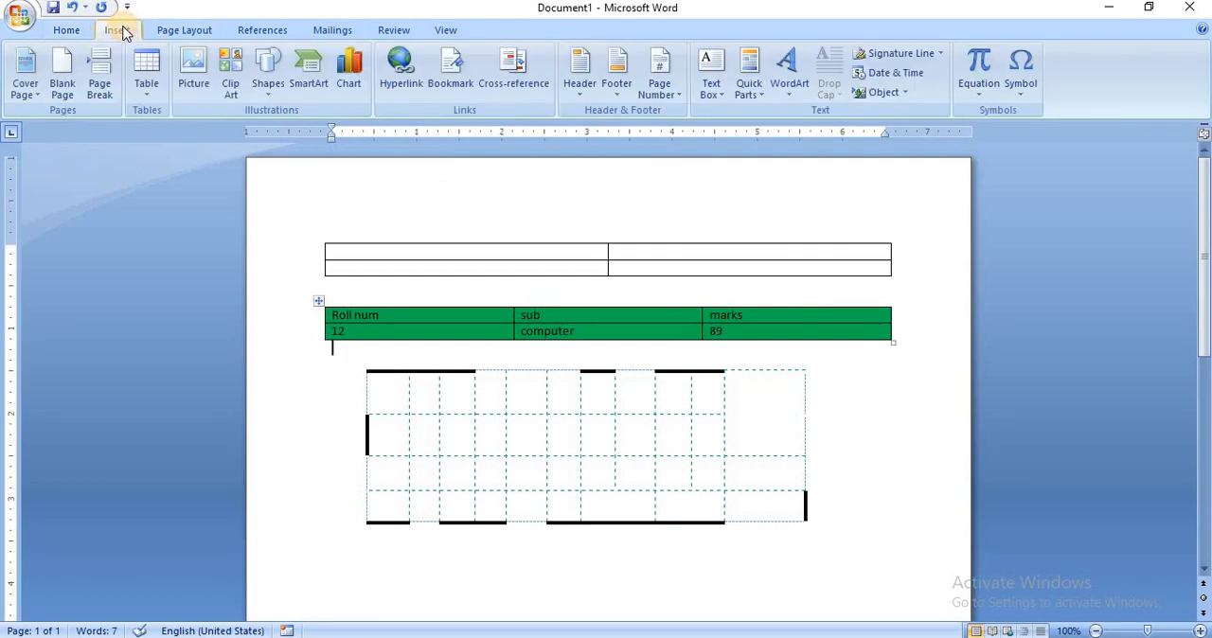
click(146, 87)
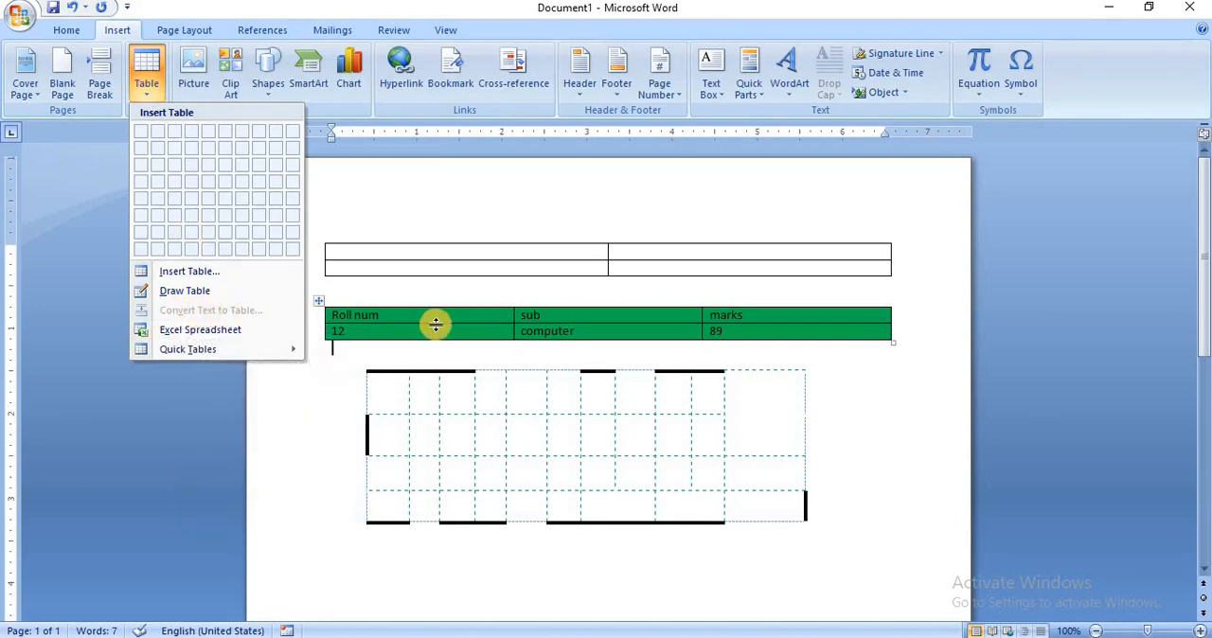
click(849, 454)
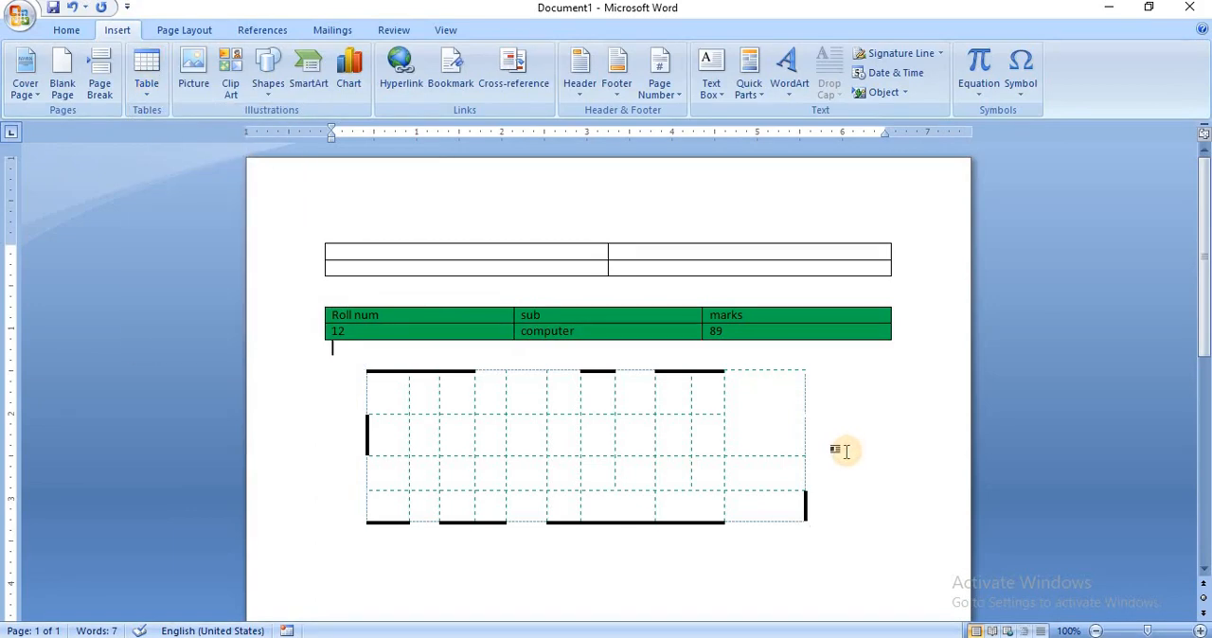
Replace the document's entire content with sample paragraphs generated by =rand().
key(ctrl+a)
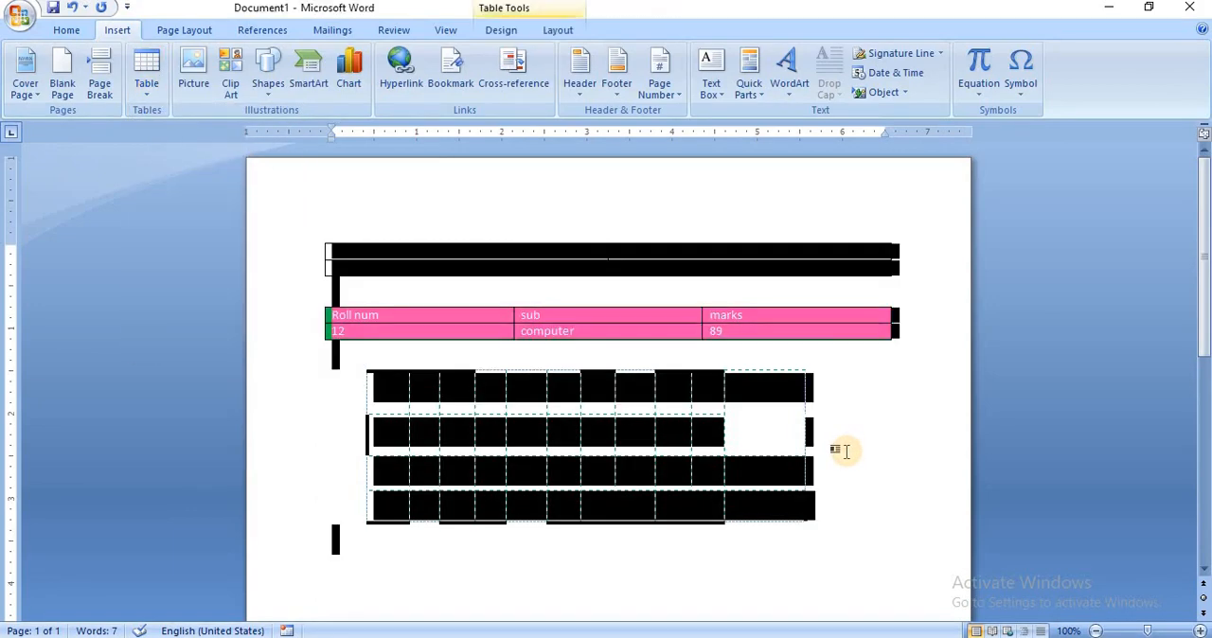
key(Delete)
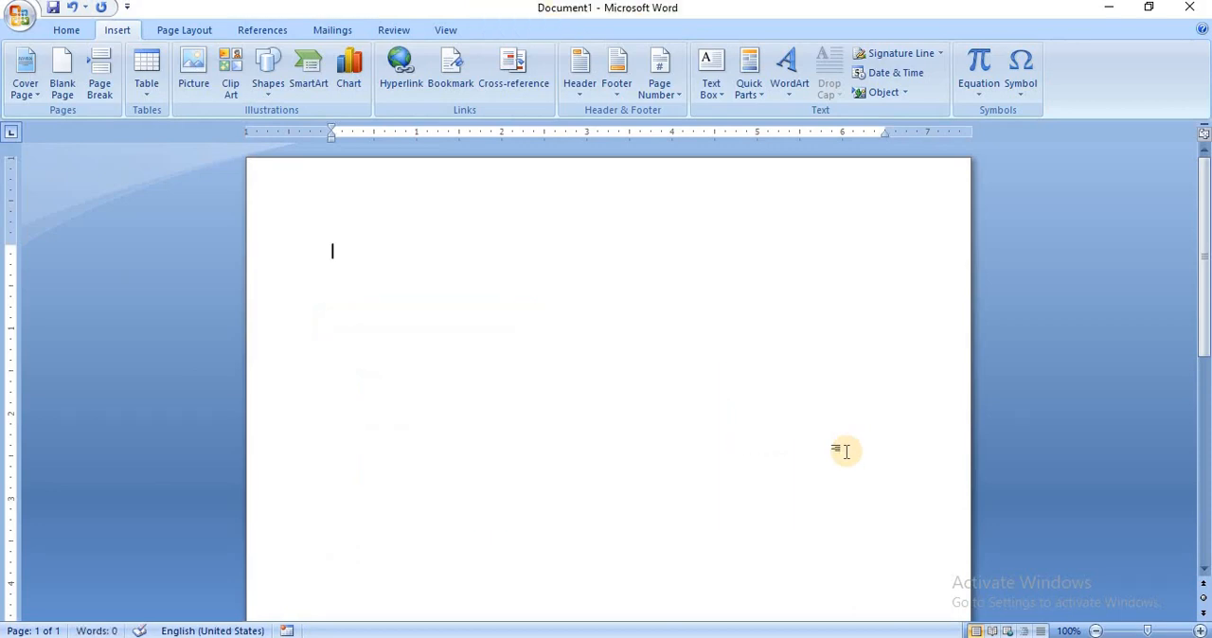
text(=ran)
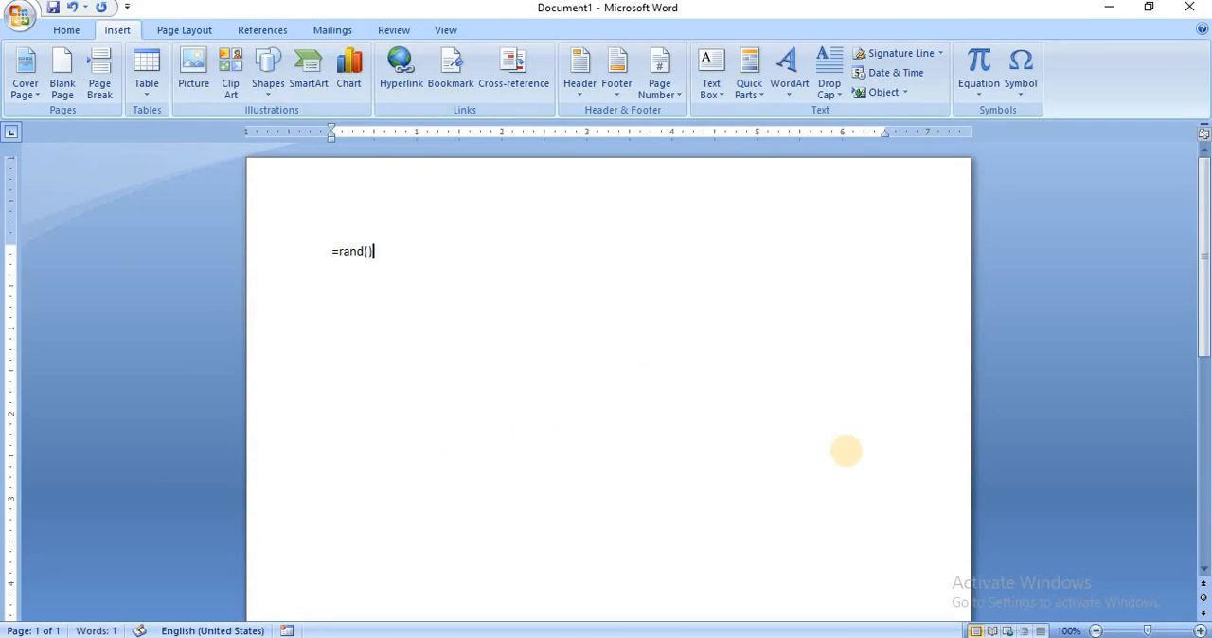
text(d())
key(Return)
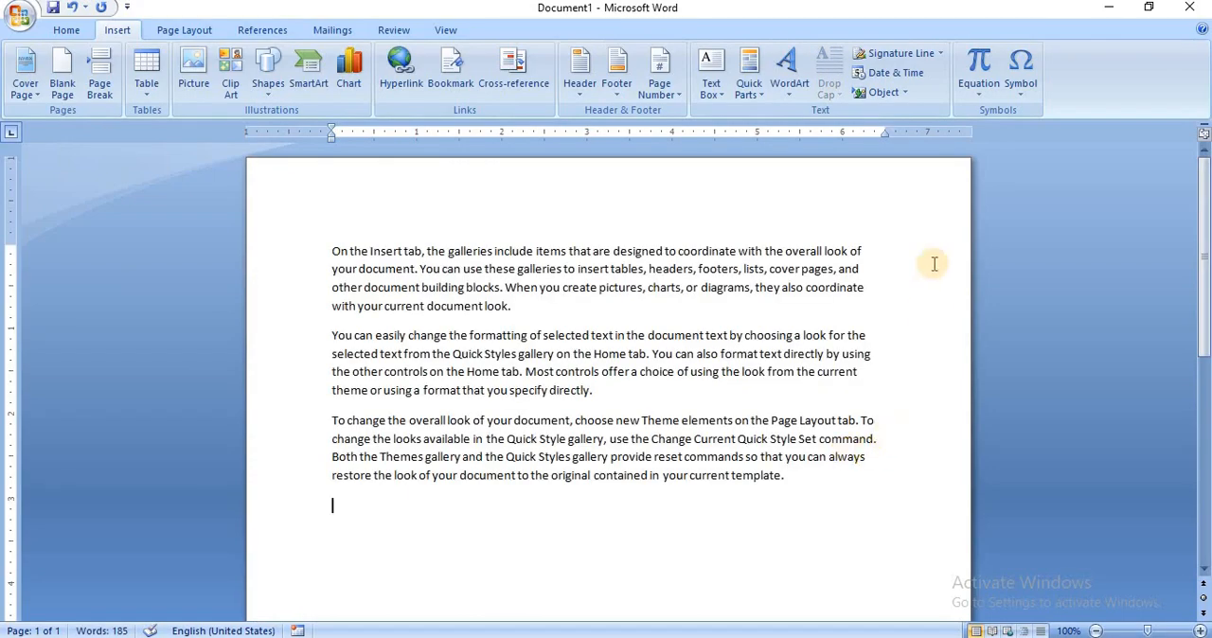
Convert the last sample paragraph into a table with 2 columns, splitting the text at periods and keeping the automatic fixed column width.
click(149, 90)
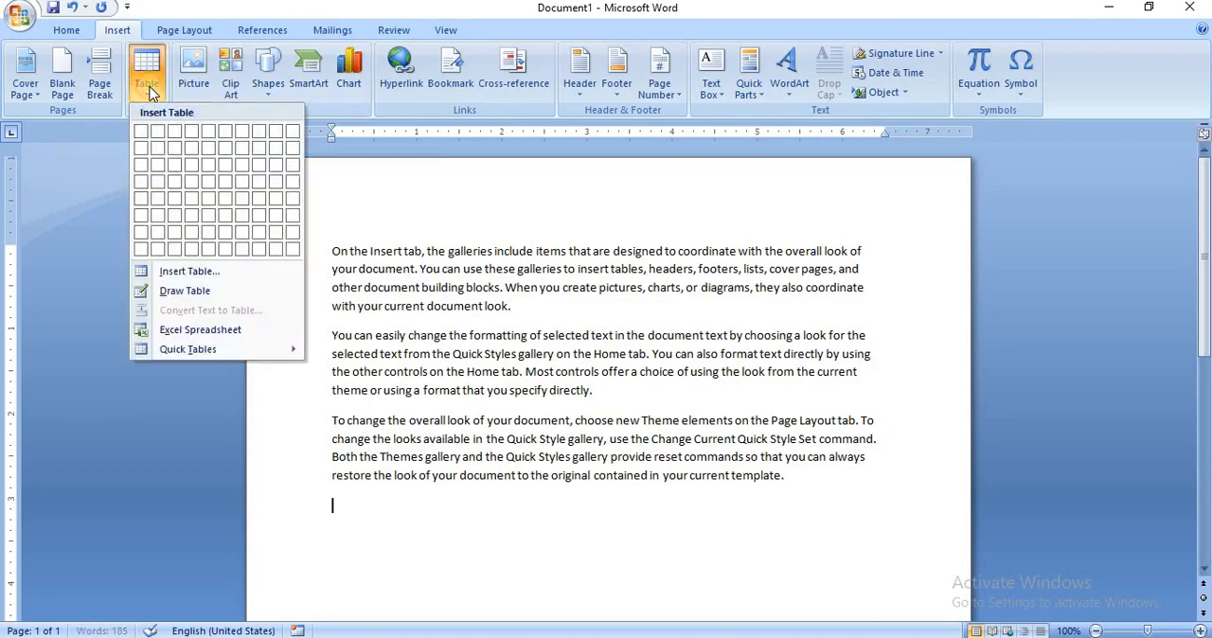
click(537, 407)
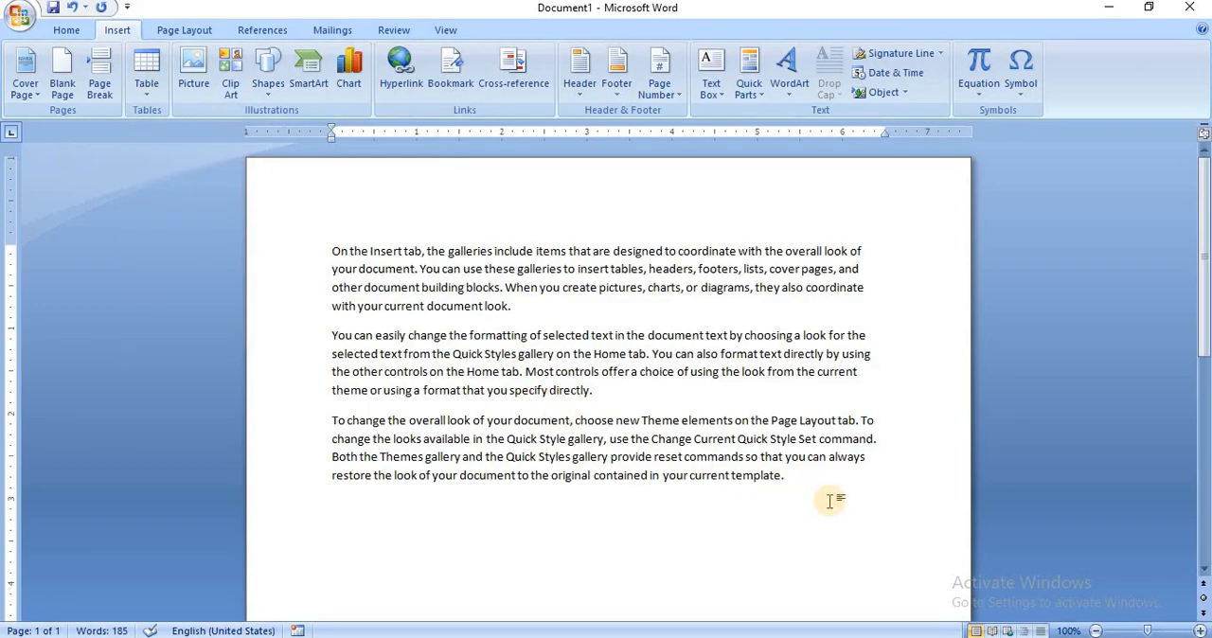
click(791, 478)
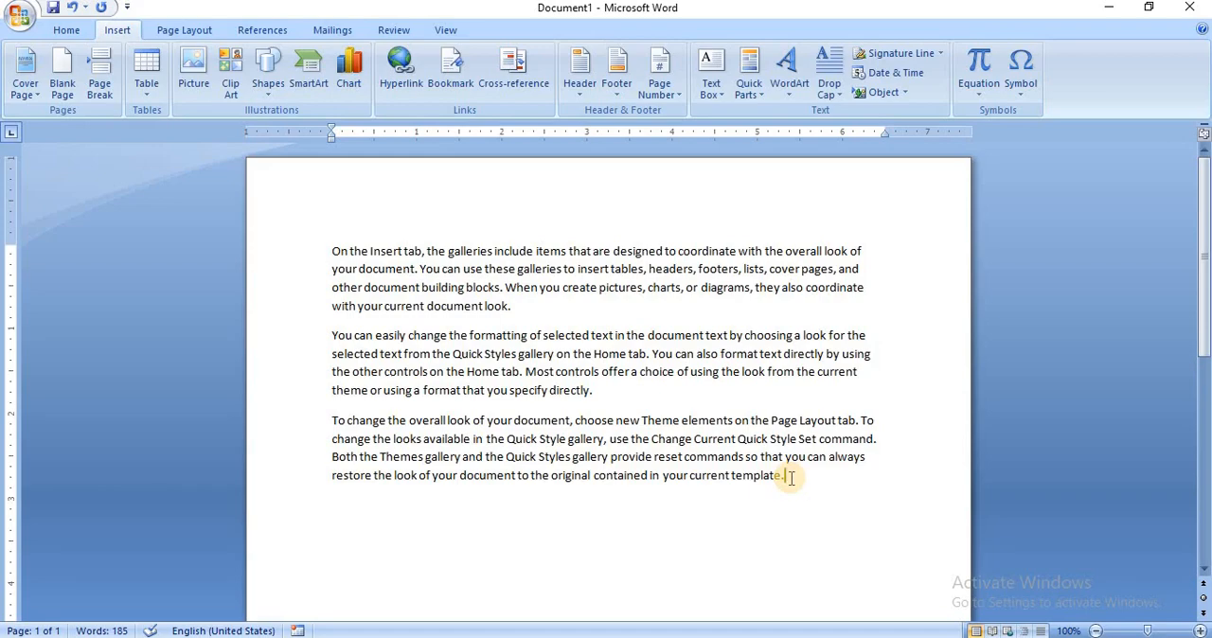
key(shift+Up)
key(shift+Up)
key(shift+Up)
key(shift+Up)
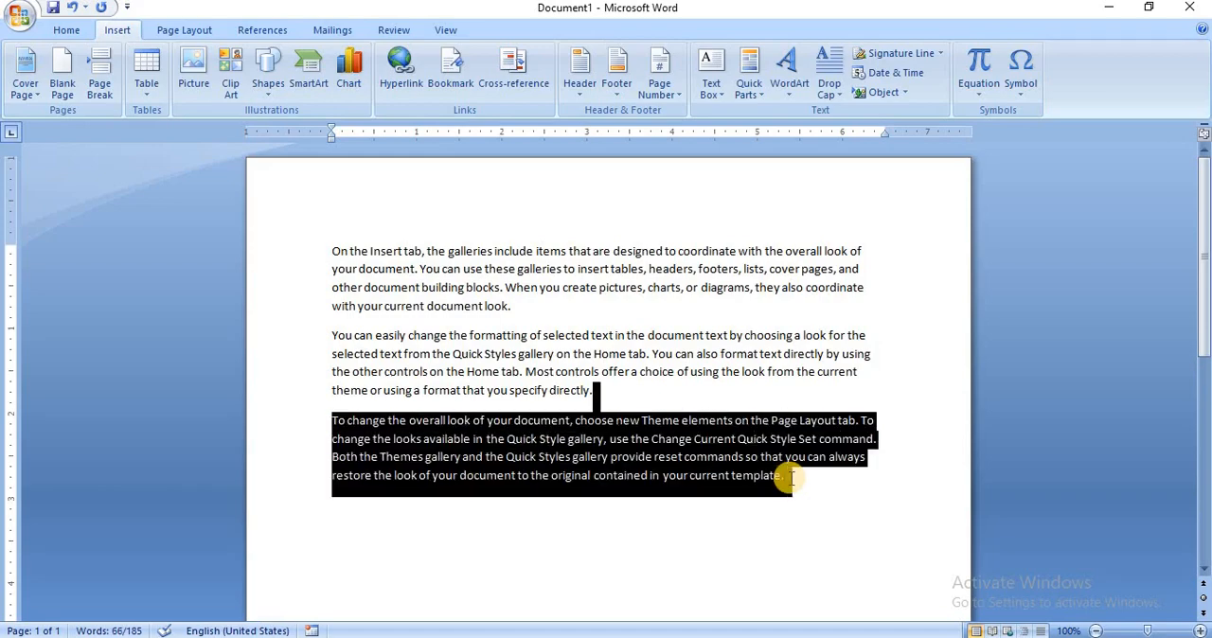
key(shift+Down)
key(shift+Left)
key(shift+Left)
key(shift+Left)
key(shift+Left)
key(shift+Left)
key(shift+Left)
key(shift+Left)
key(shift+Left)
key(shift+Left)
key(shift+Left)
key(shift+Left)
key(shift+Left)
key(shift+Left)
key(shift+Left)
key(shift+Left)
key(shift+Left)
key(shift+Left)
key(shift+Left)
key(shift+Left)
key(shift+Left)
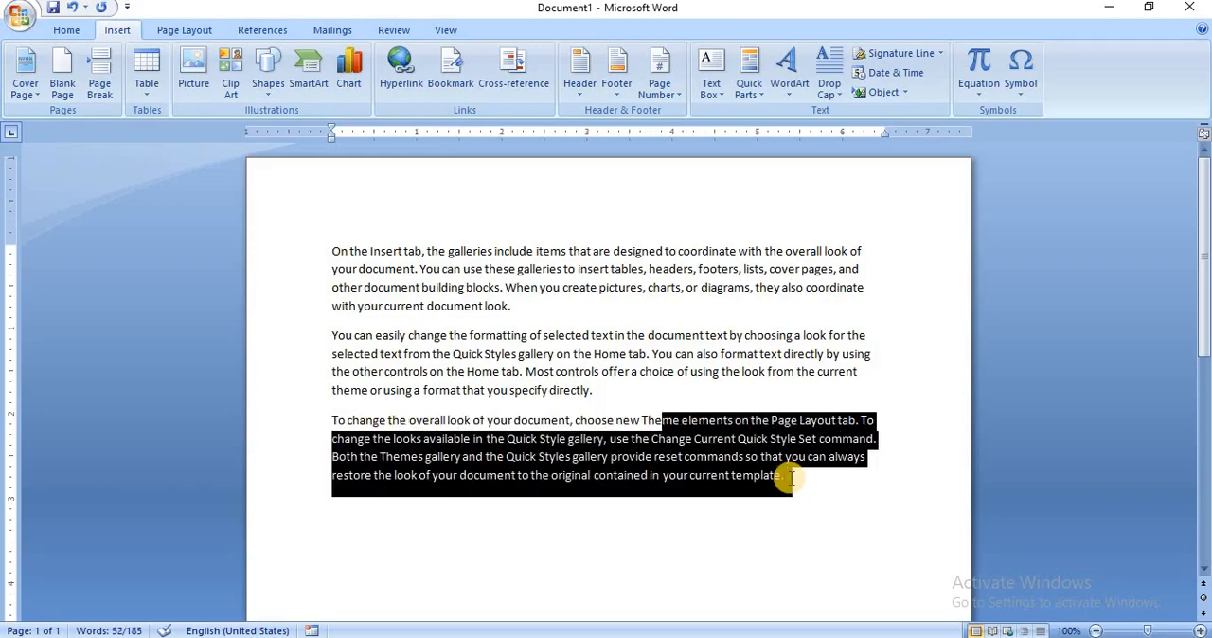
key(shift+Left)
key(shift+Left)
key(shift+Left)
key(shift+Left)
key(shift+Left)
key(shift+Left)
key(shift+Left)
key(shift+Left)
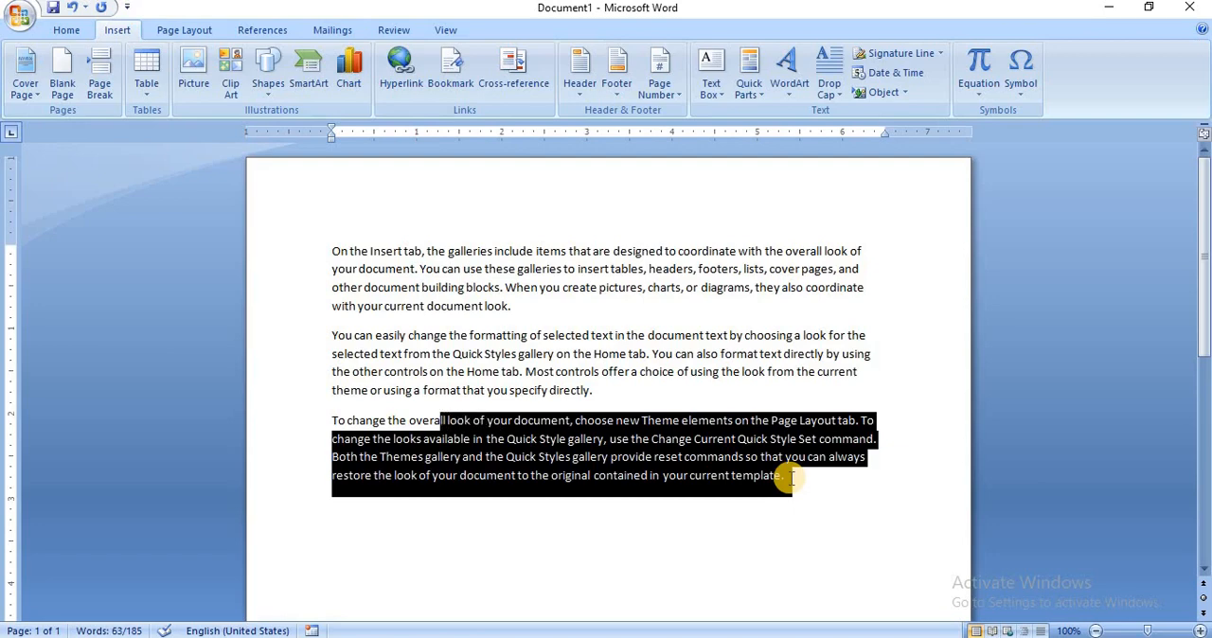
key(shift+Left)
key(shift+Left)
key(shift+Left)
key(shift+Left)
key(shift+Left)
key(shift+Left)
key(shift+Left)
key(shift+Left)
key(shift+Left)
key(shift+Left)
key(shift+Left)
key(shift+Left)
key(shift+Left)
key(shift+Left)
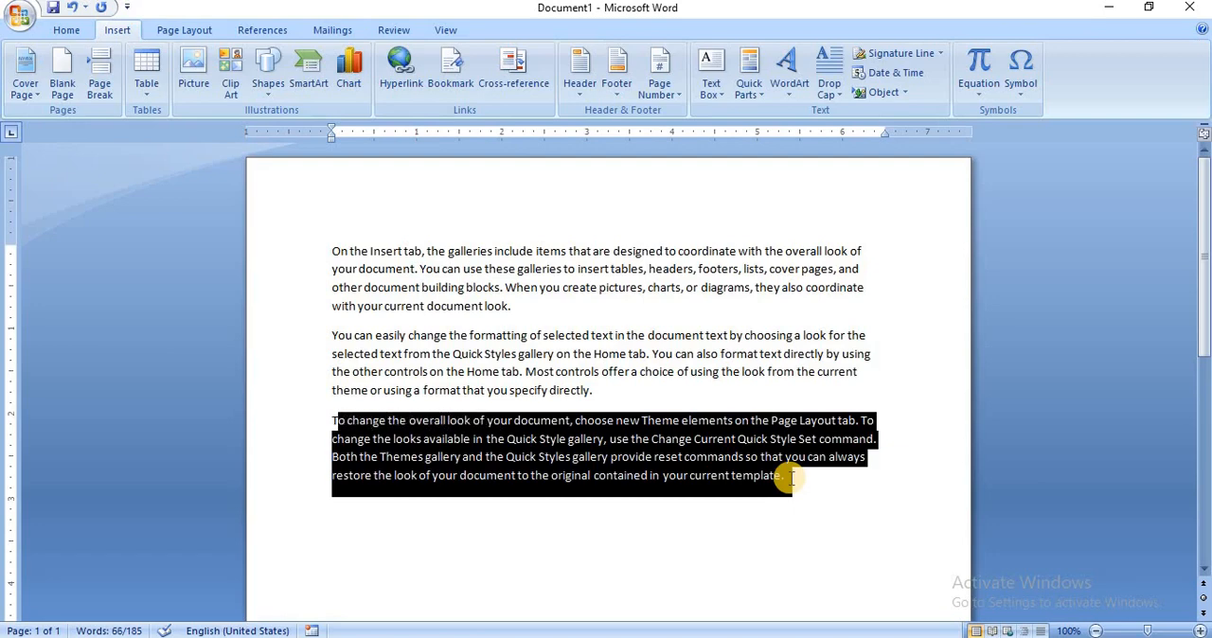
click(144, 87)
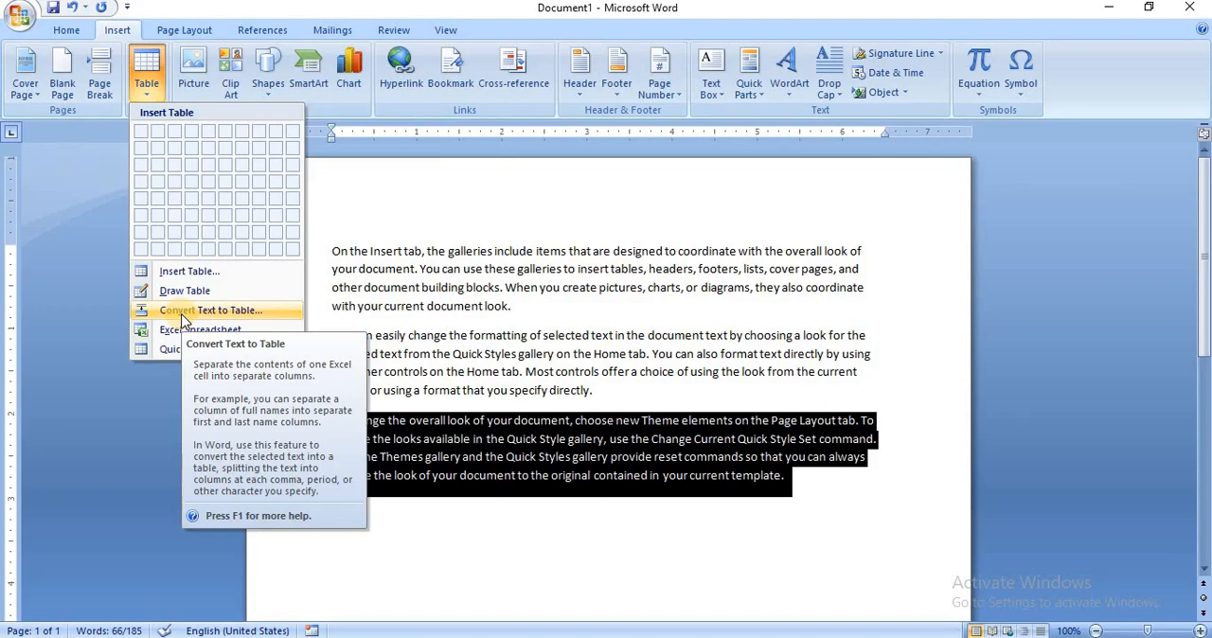
click(183, 319)
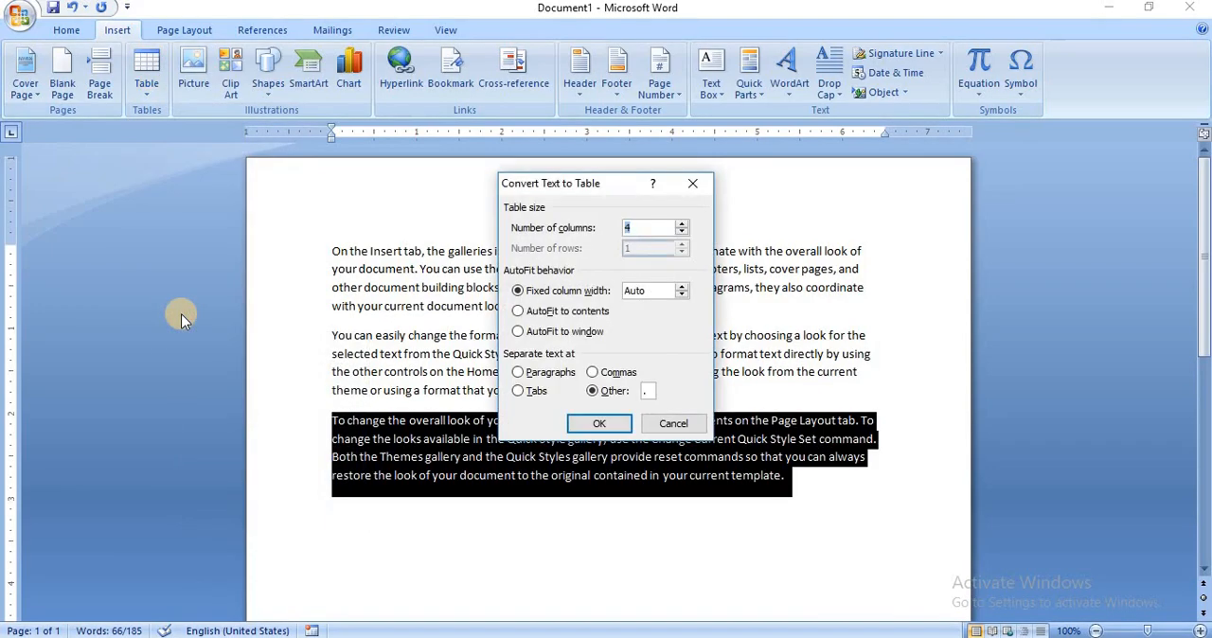
click(681, 233)
click(598, 428)
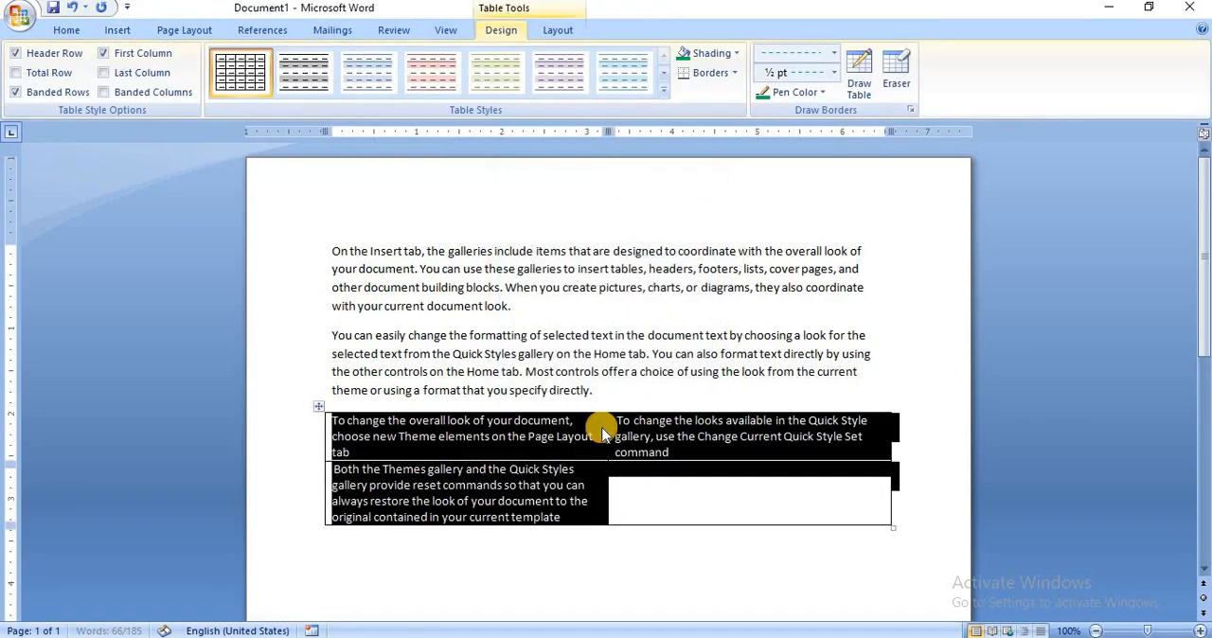
click(642, 557)
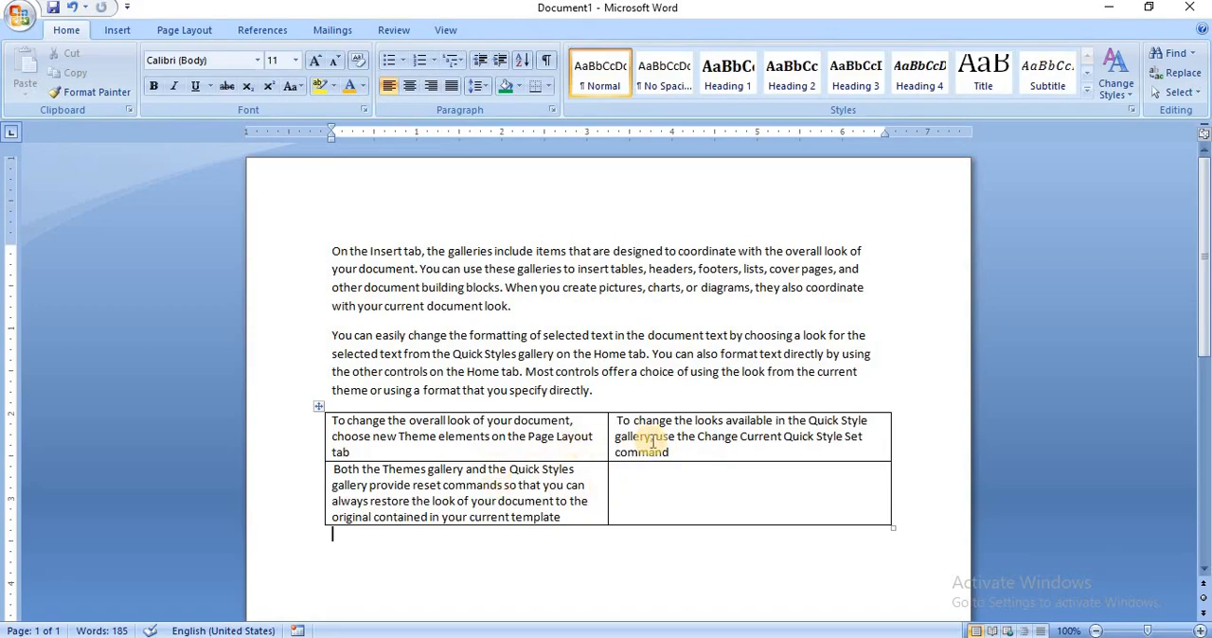
Apply Convert Text to Table to the entire contents of the converted table, with 2 columns and commas as the separator.
click(119, 32)
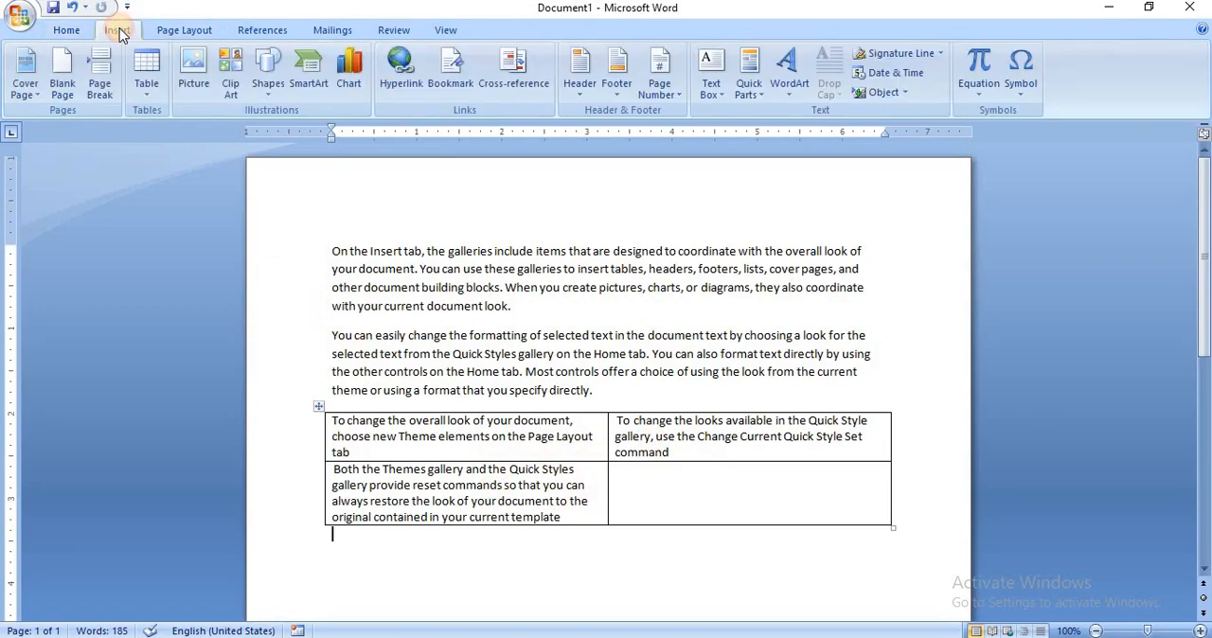
click(145, 92)
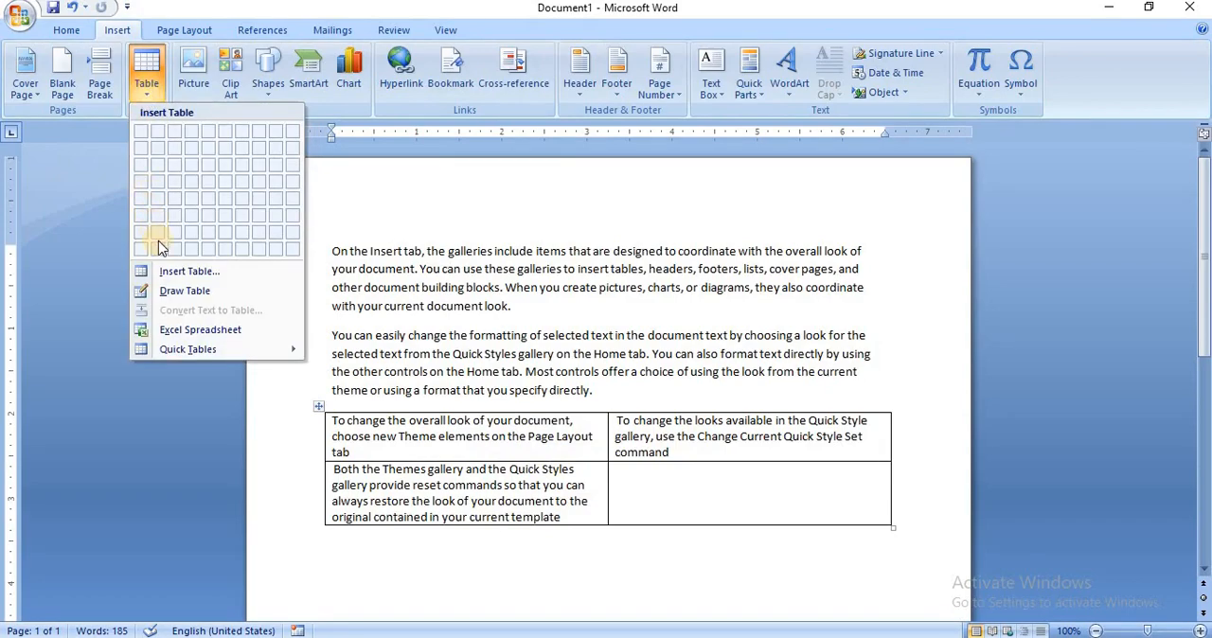
click(428, 436)
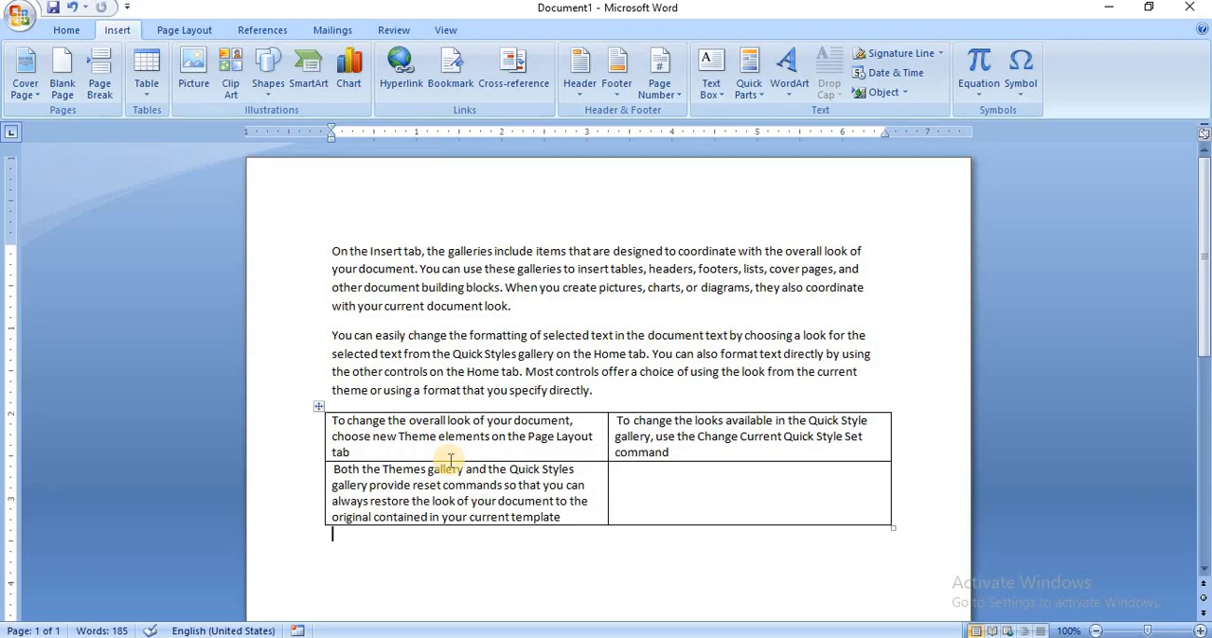
triple_click(450, 461)
key(shift+Up)
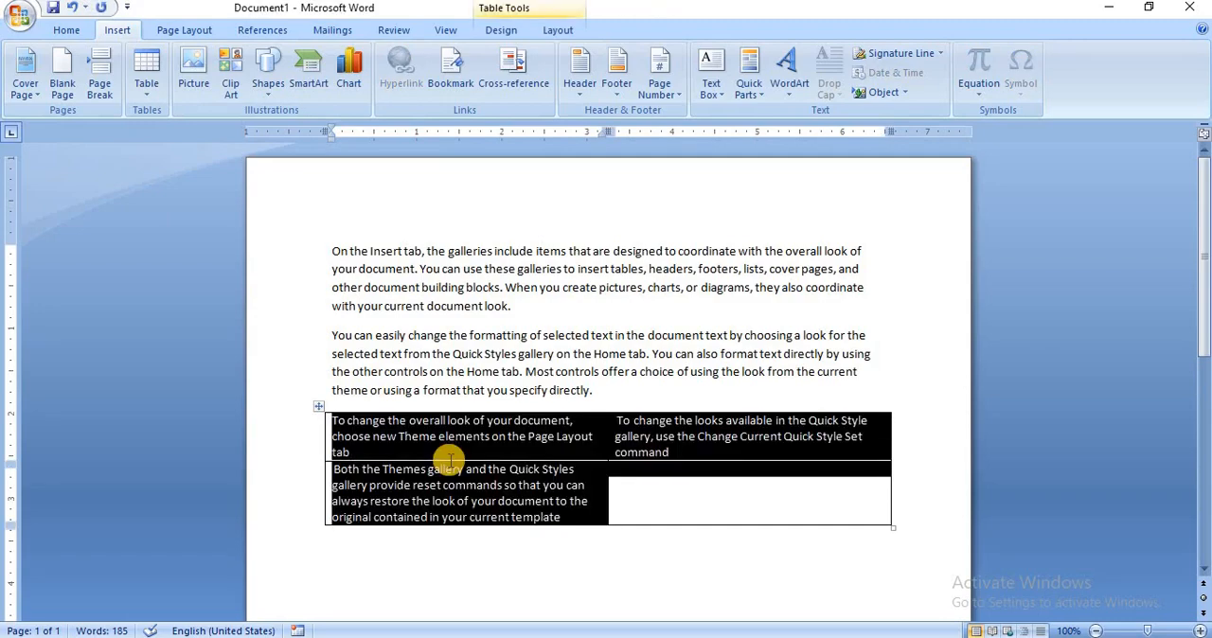
click(145, 91)
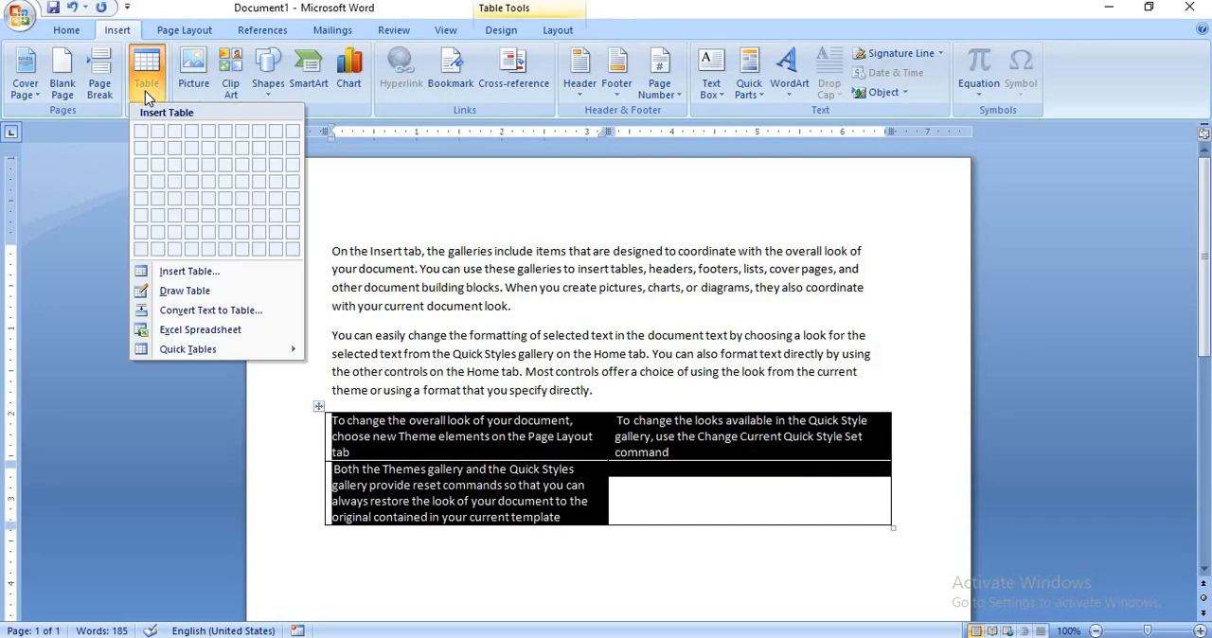
click(182, 313)
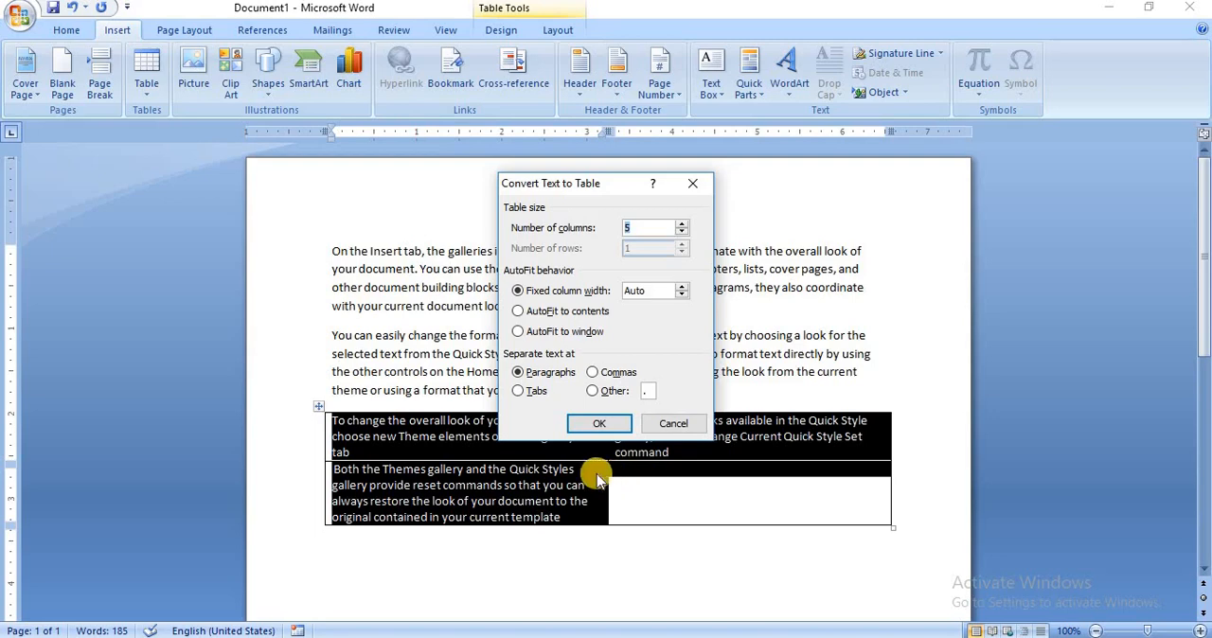
click(593, 374)
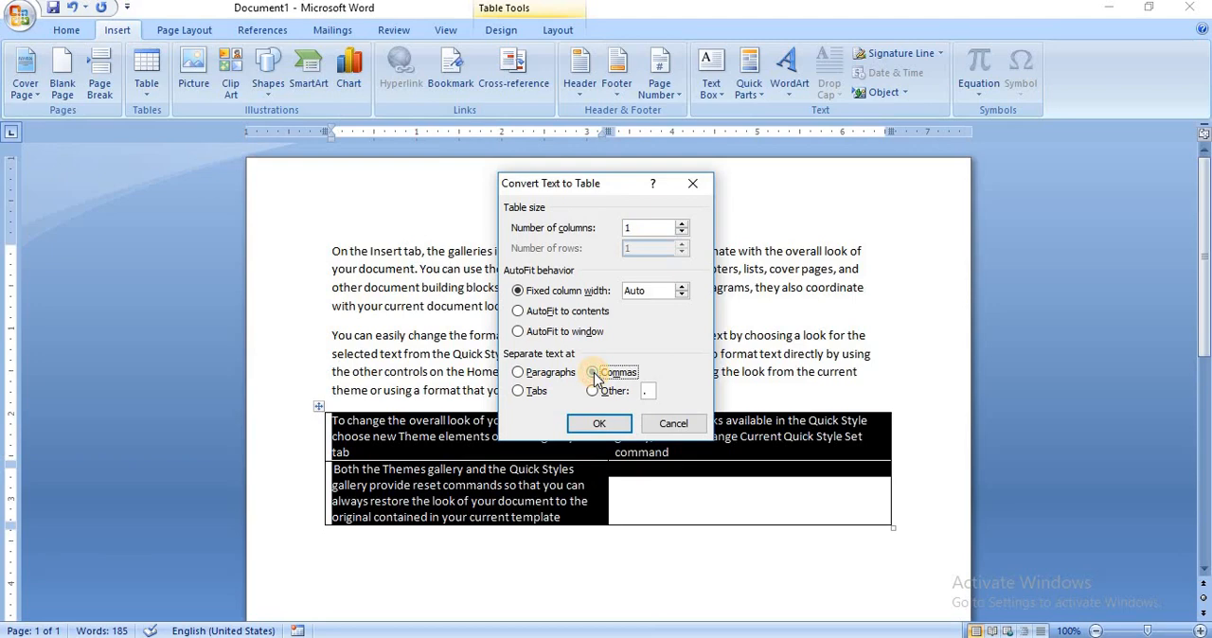
click(681, 225)
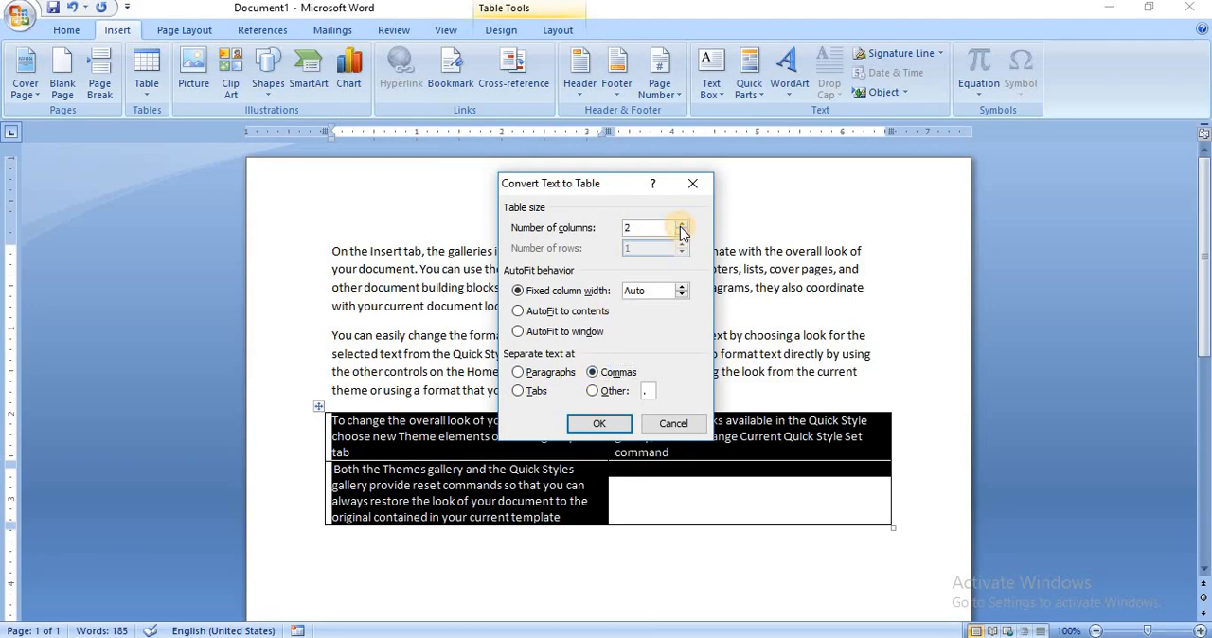
click(597, 425)
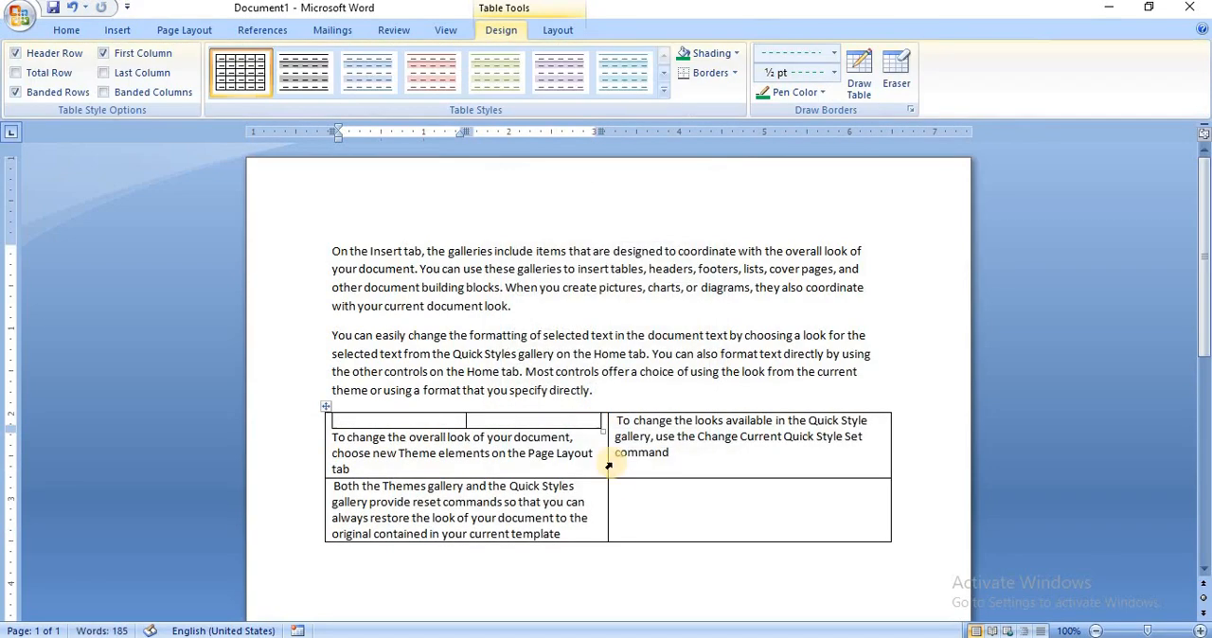
click(647, 505)
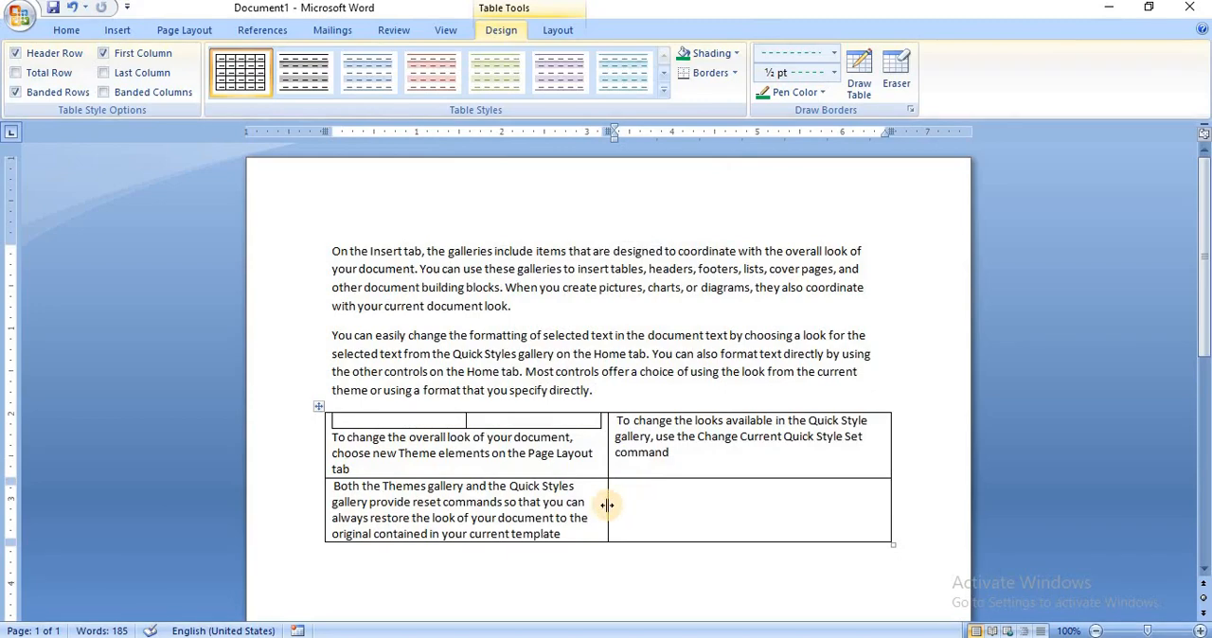
Undo both table conversions so the last sample paragraph is plain text again.
click(602, 504)
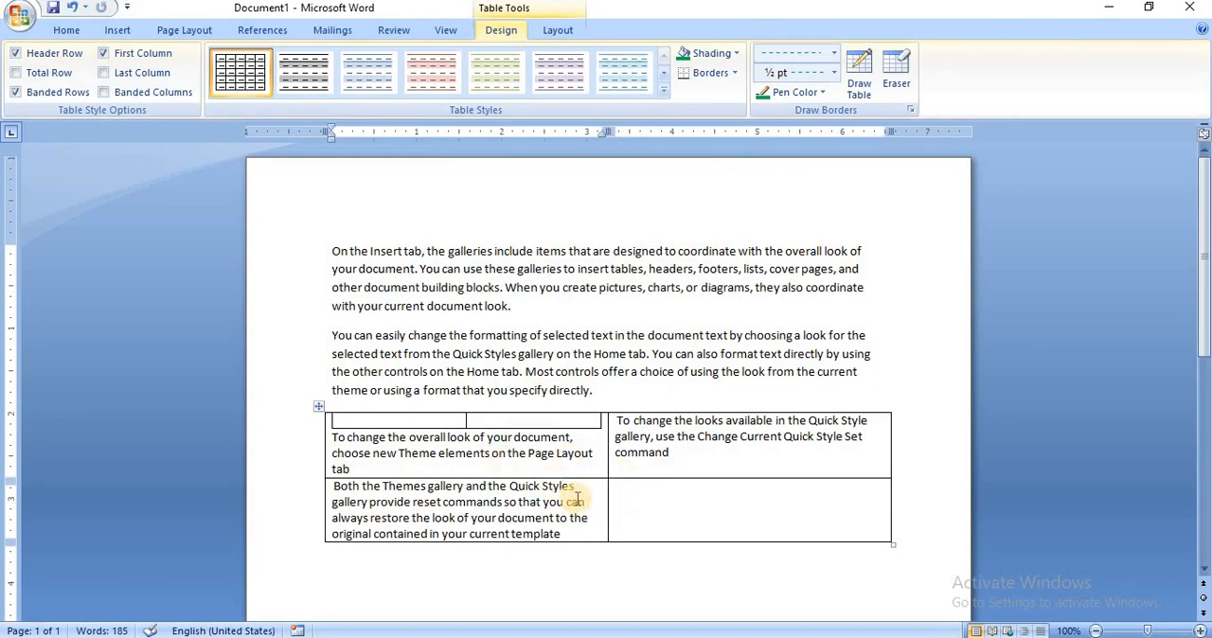
key(ctrl+z)
key(ctrl+z)
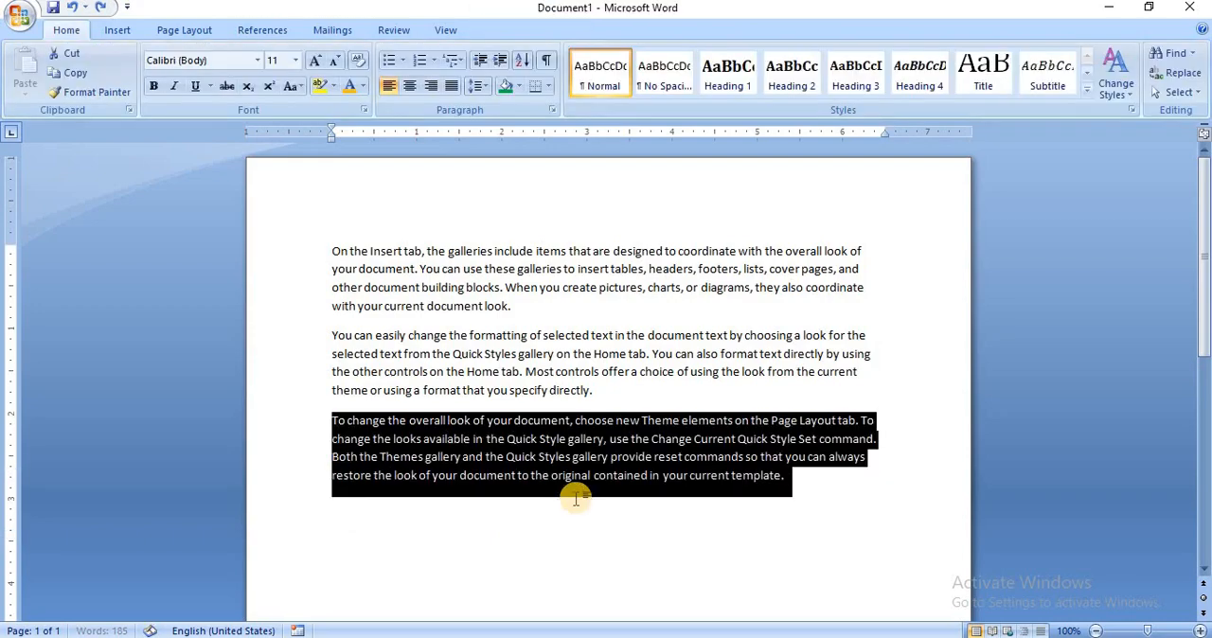
Convert all three sample paragraphs into a table with the text separated at commas, and undo that conversion.
key(shift+Up)
key(shift+Up)
key(shift+Up)
key(shift+Up)
key(shift+Up)
key(shift+Up)
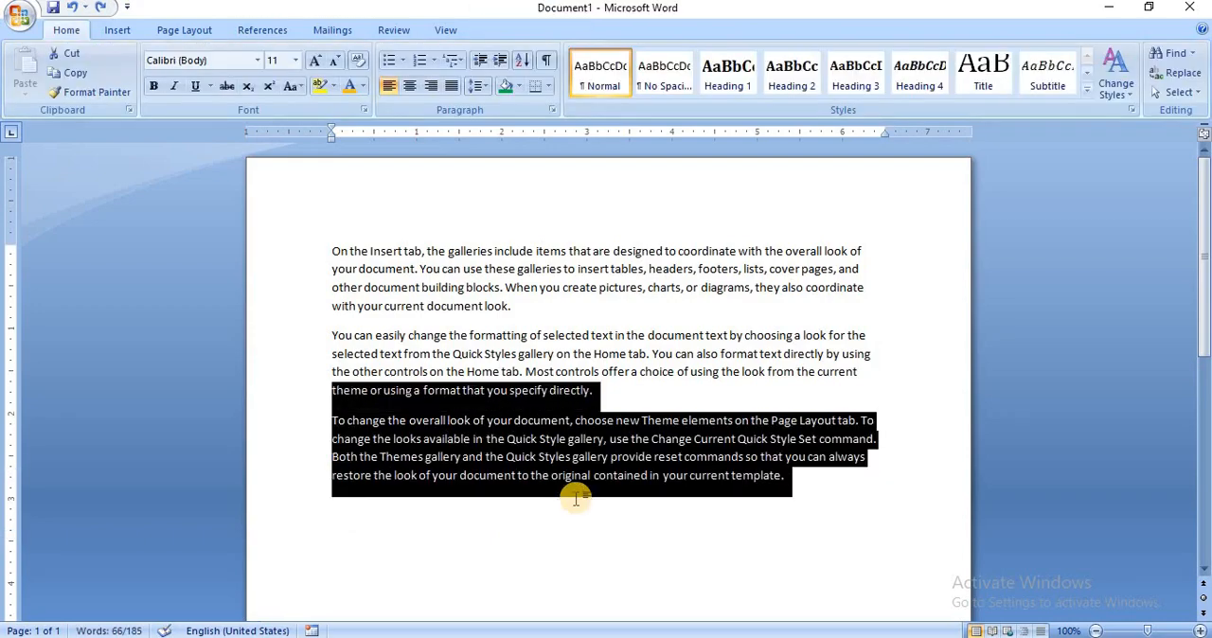
key(shift+Up)
key(shift+Up)
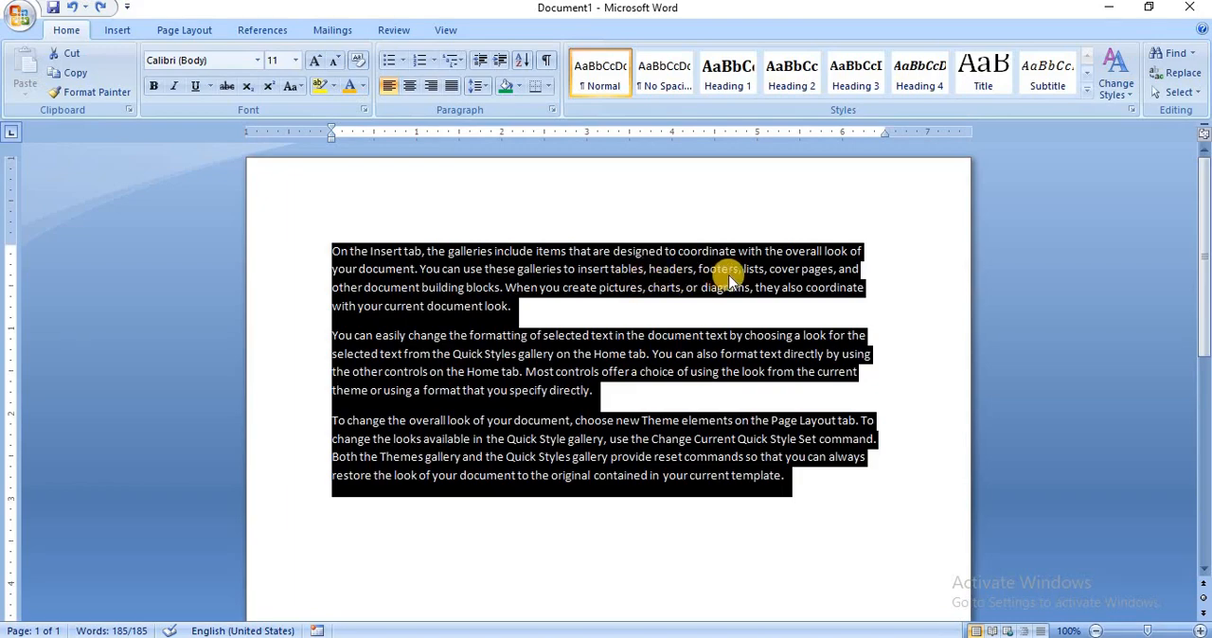
click(117, 31)
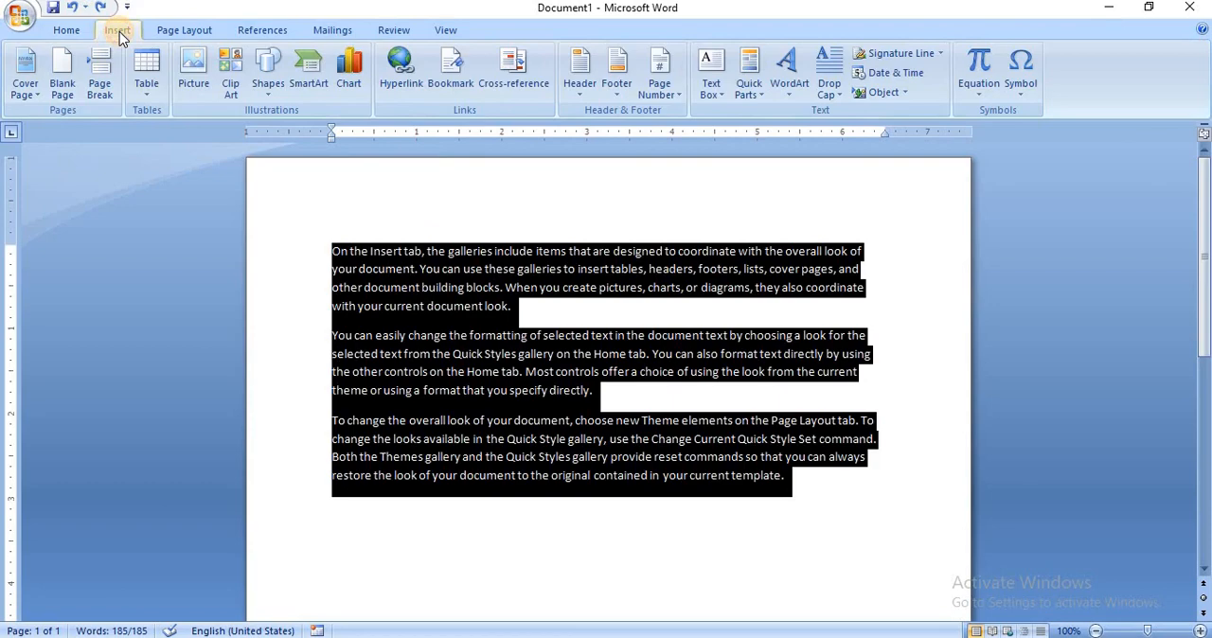
click(145, 93)
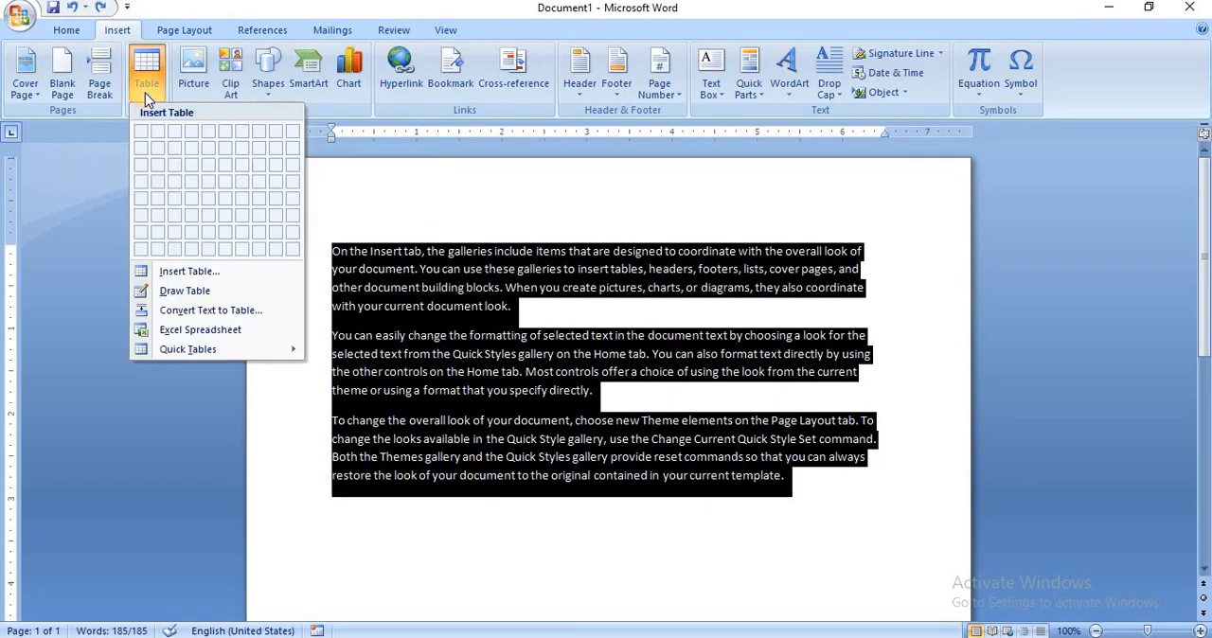
click(180, 309)
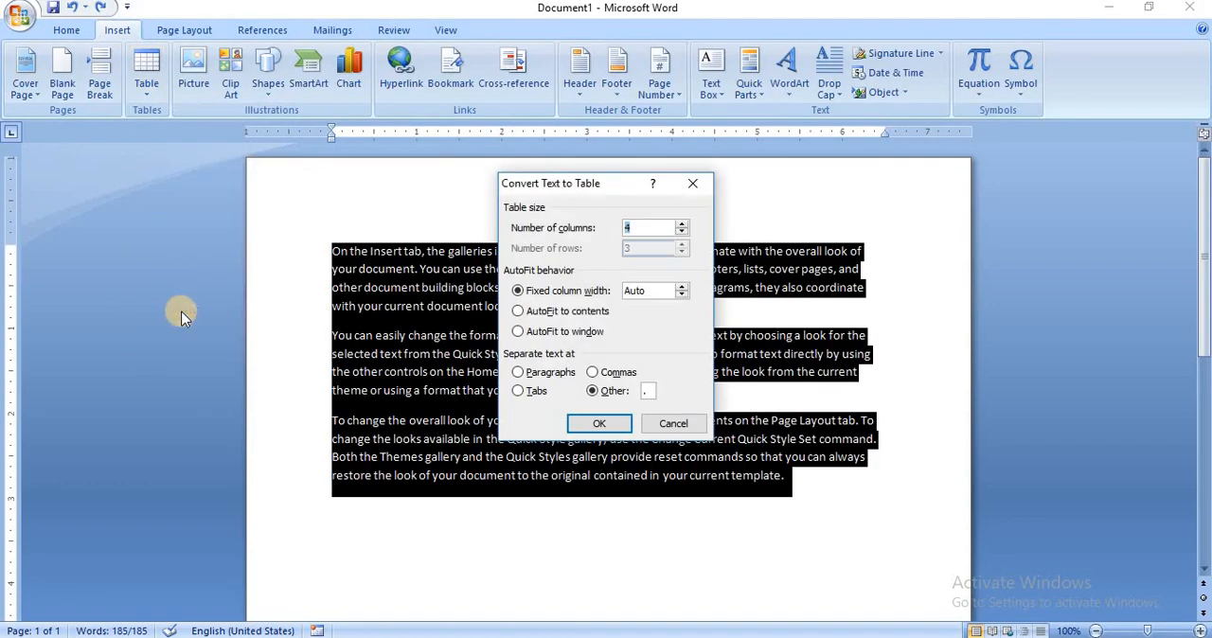
click(592, 372)
click(599, 425)
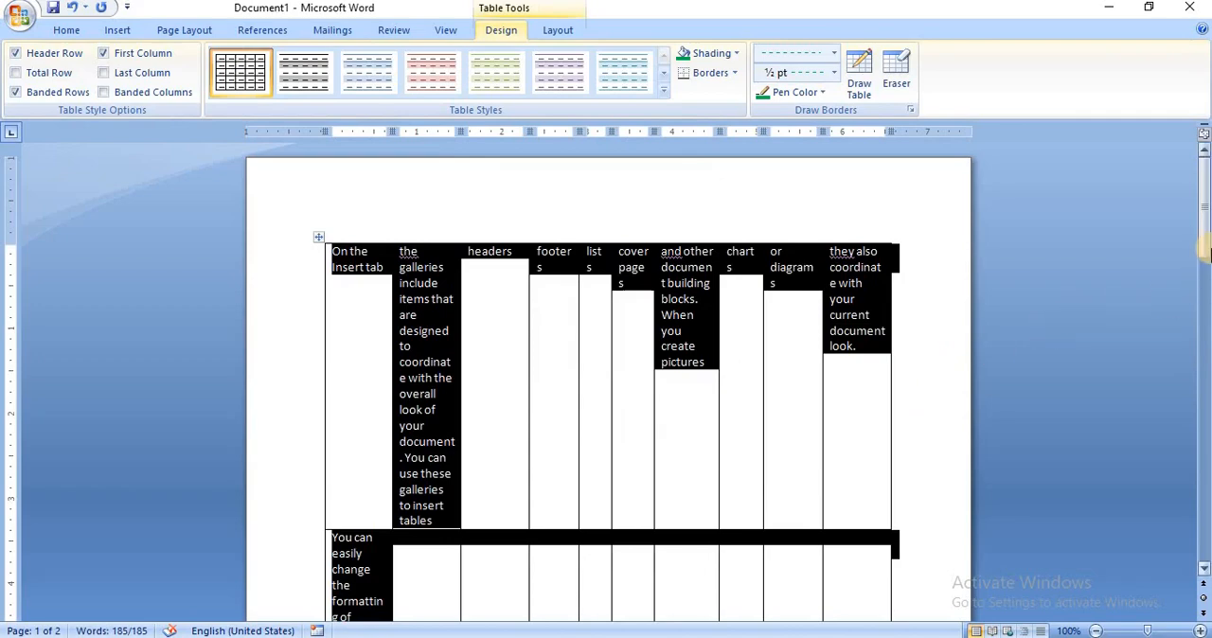
mouse_move(1205, 246)
mouse_down()
mouse_move(1207, 368)
mouse_move(1208, 248)
mouse_up()
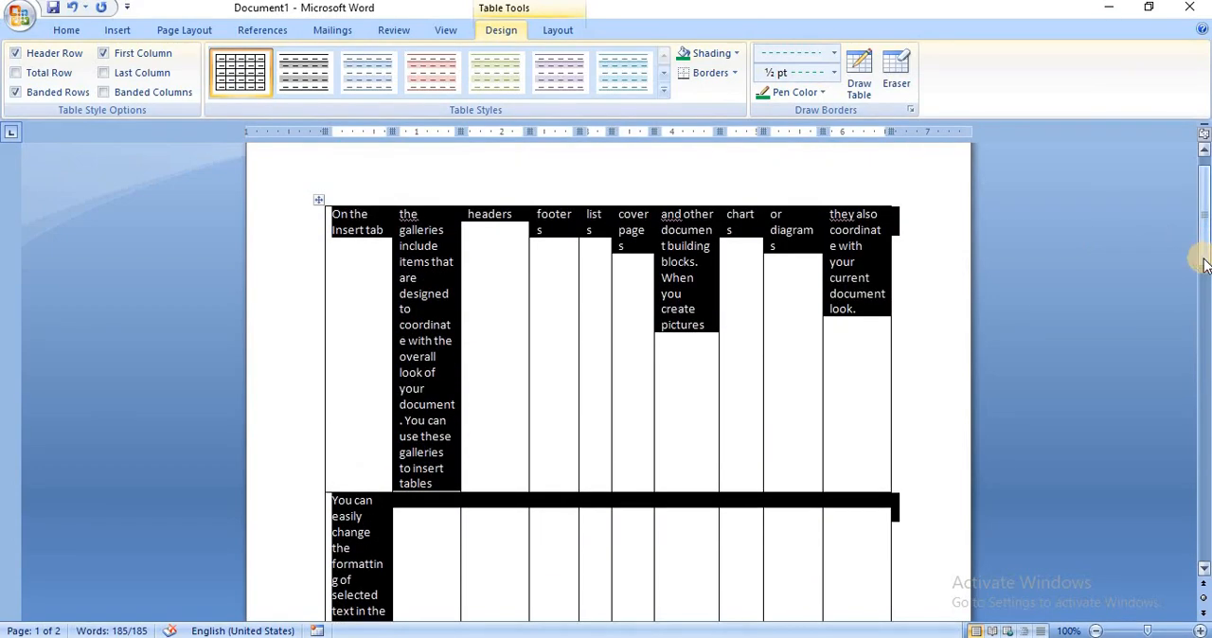
key(ctrl+z)
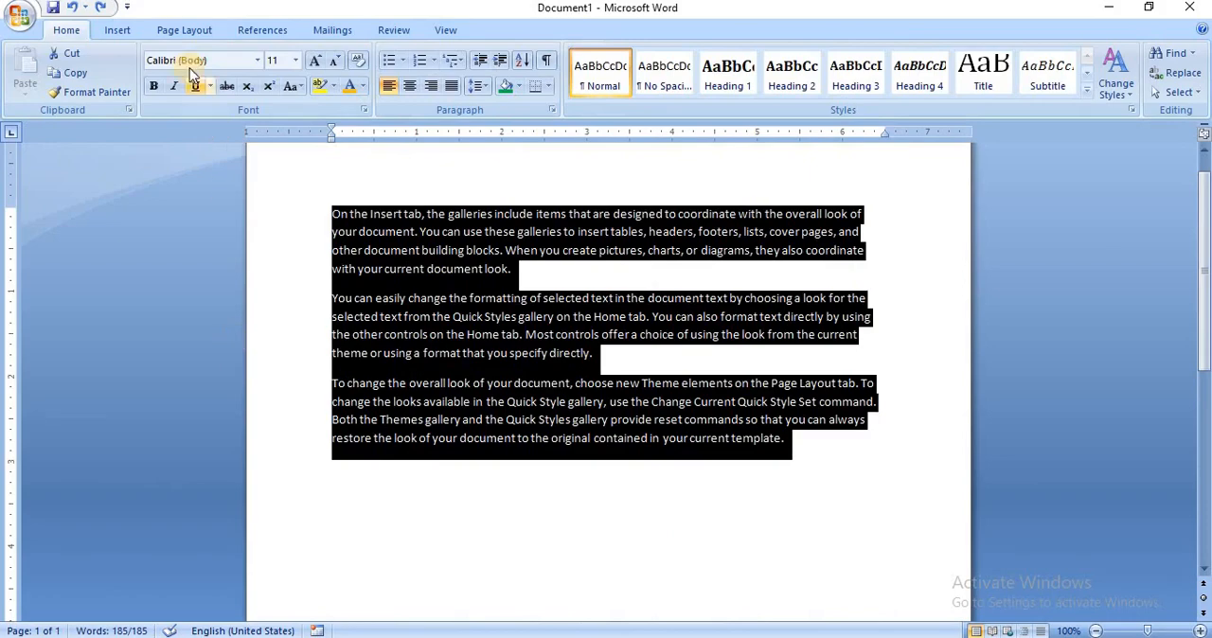
Convert the three selected paragraphs into a 5-column table, splitting the text at periods with automatic fixed column width.
click(117, 31)
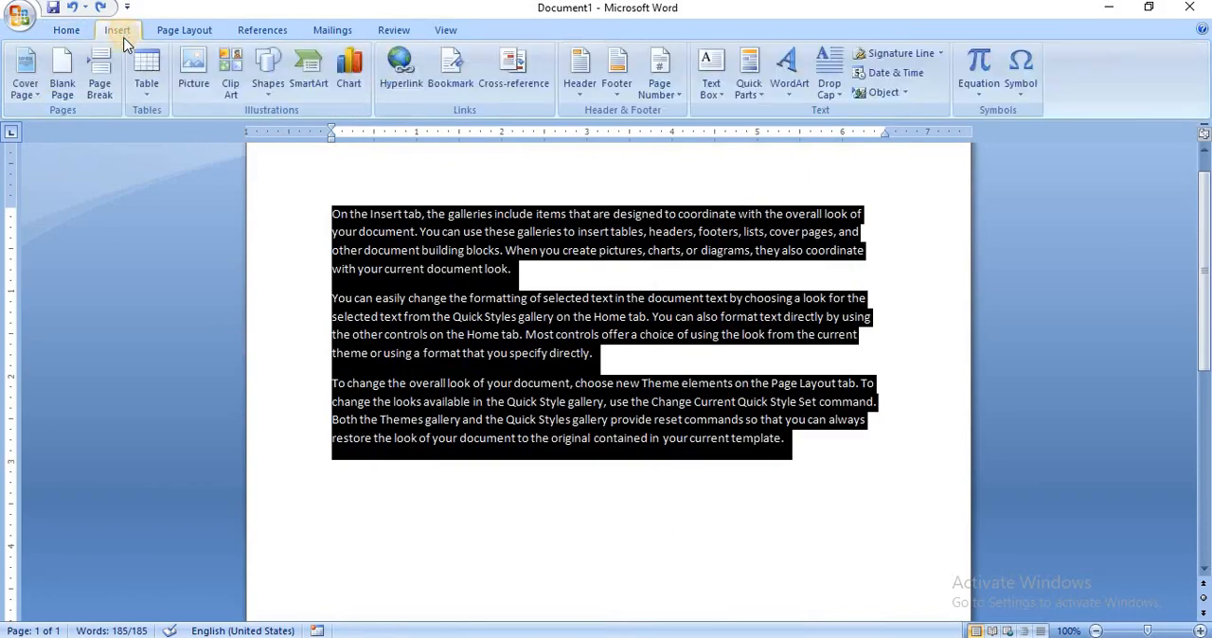
click(144, 86)
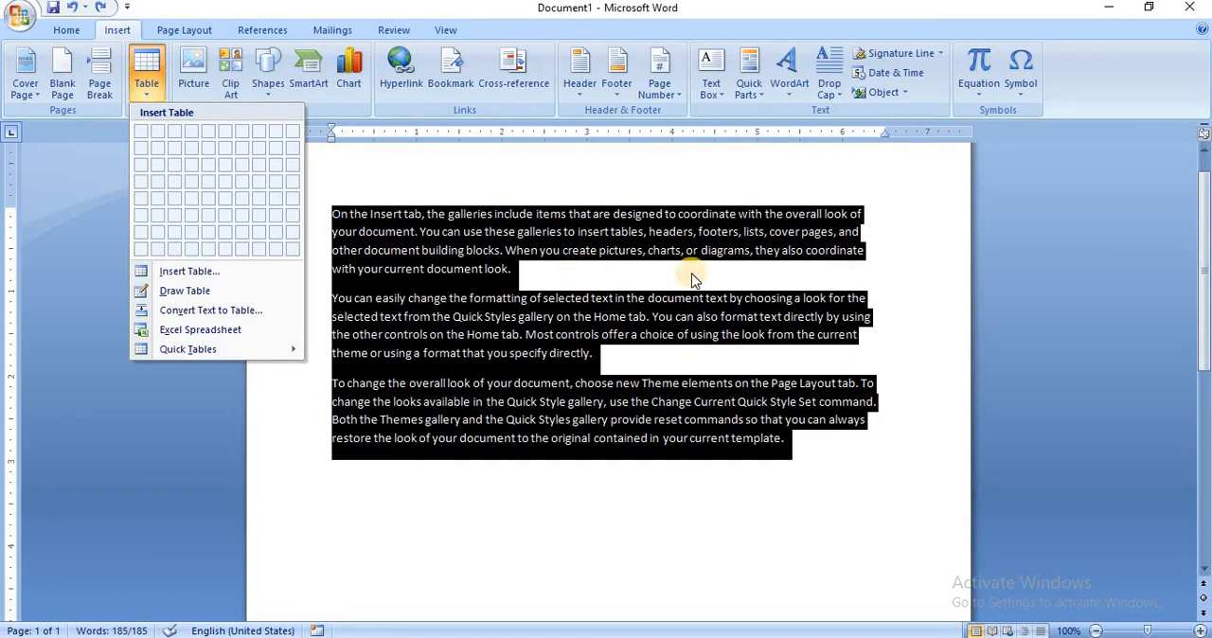
click(872, 171)
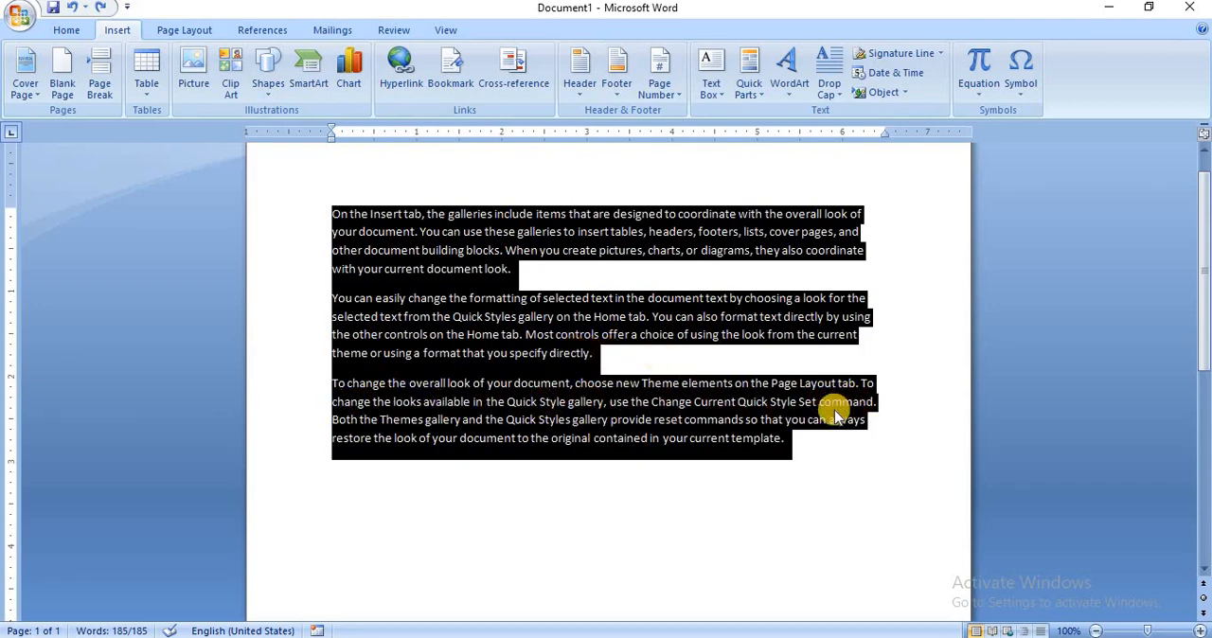
click(145, 86)
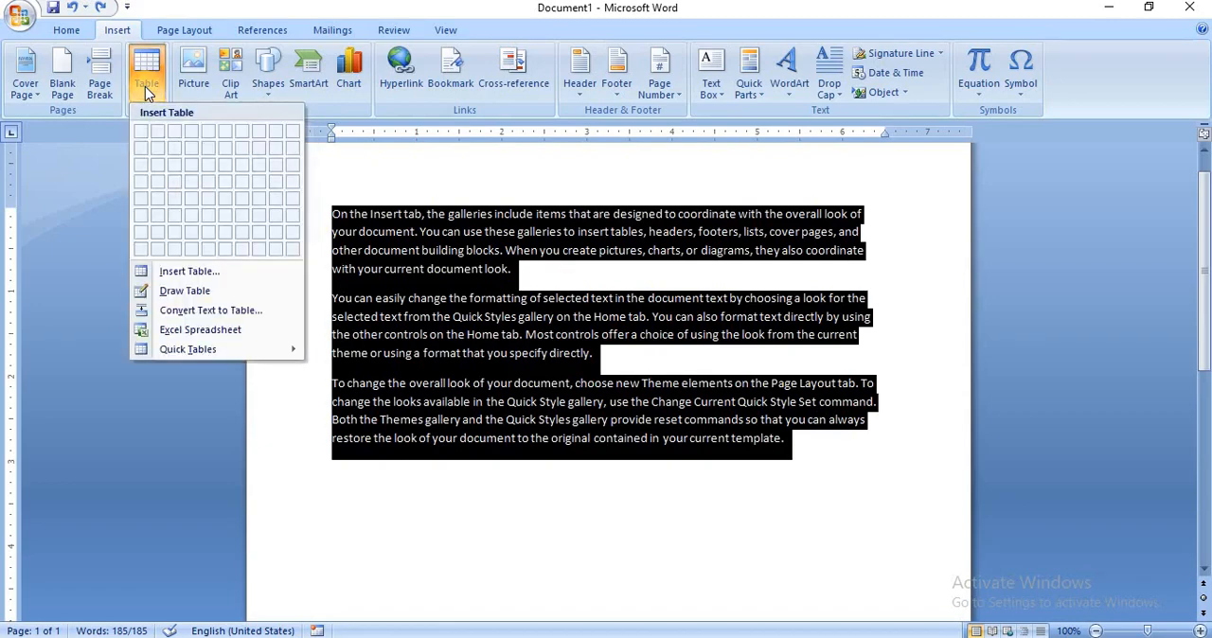
click(179, 316)
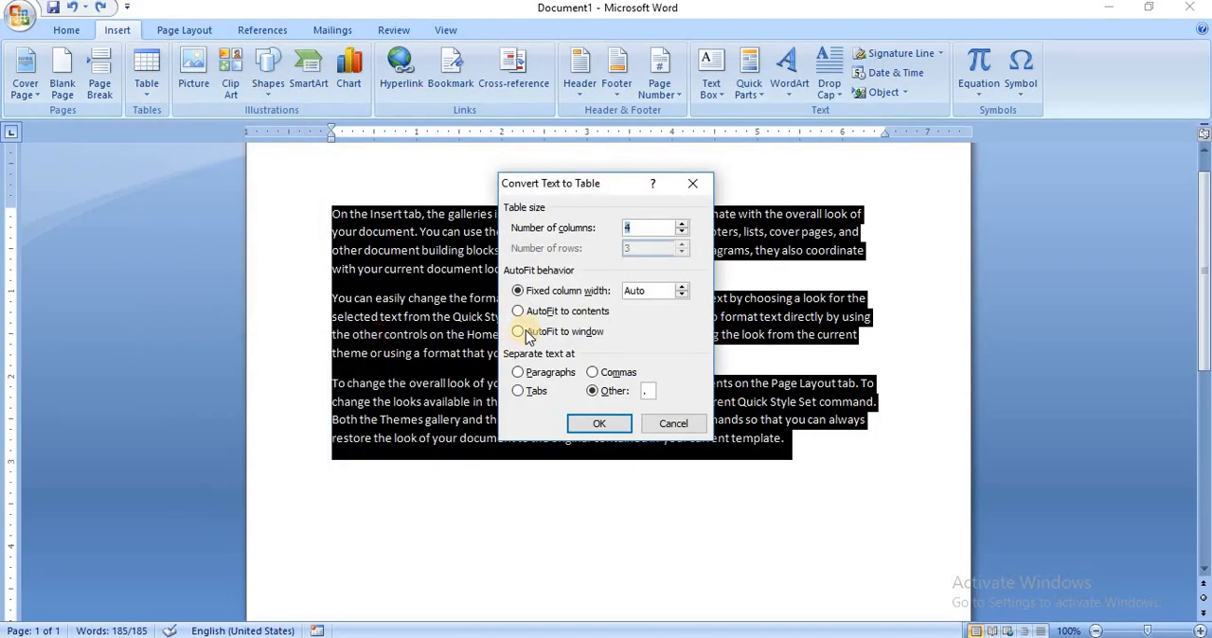
click(682, 223)
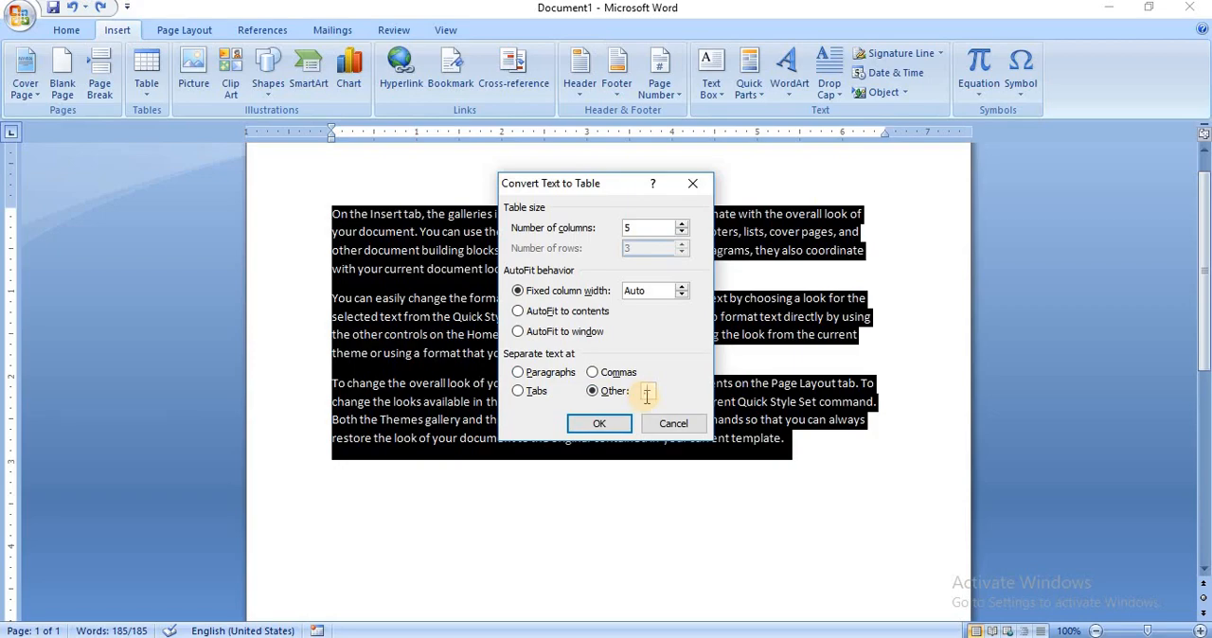
click(610, 423)
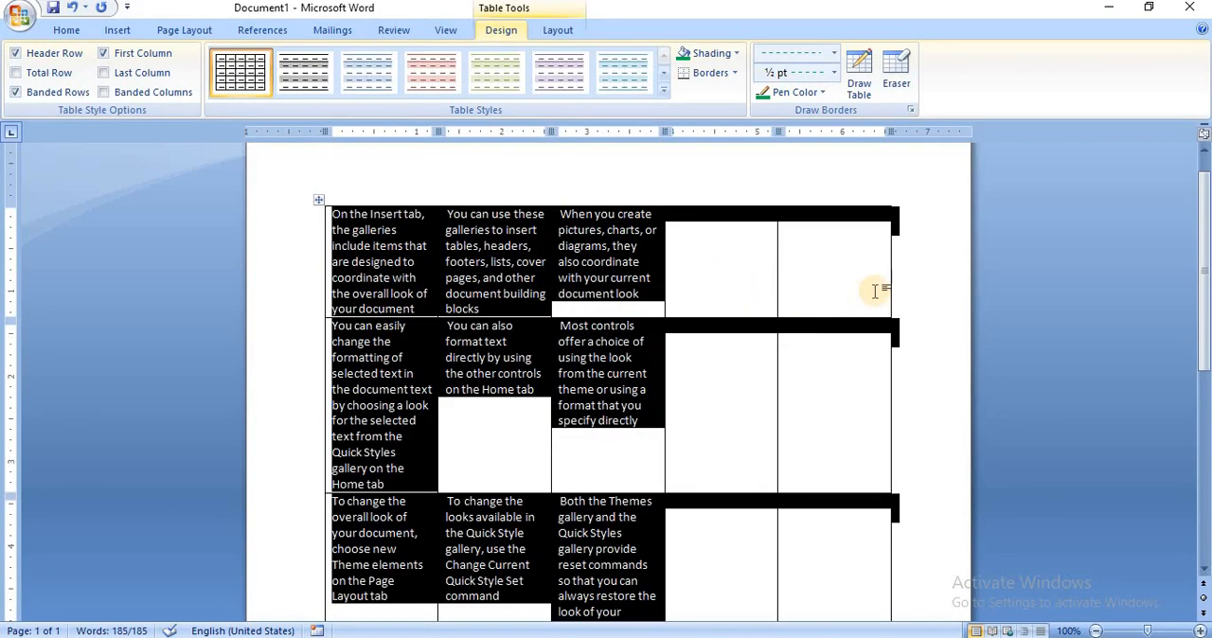
Look over the whole converted five-column table and undo its conversion.
click(895, 286)
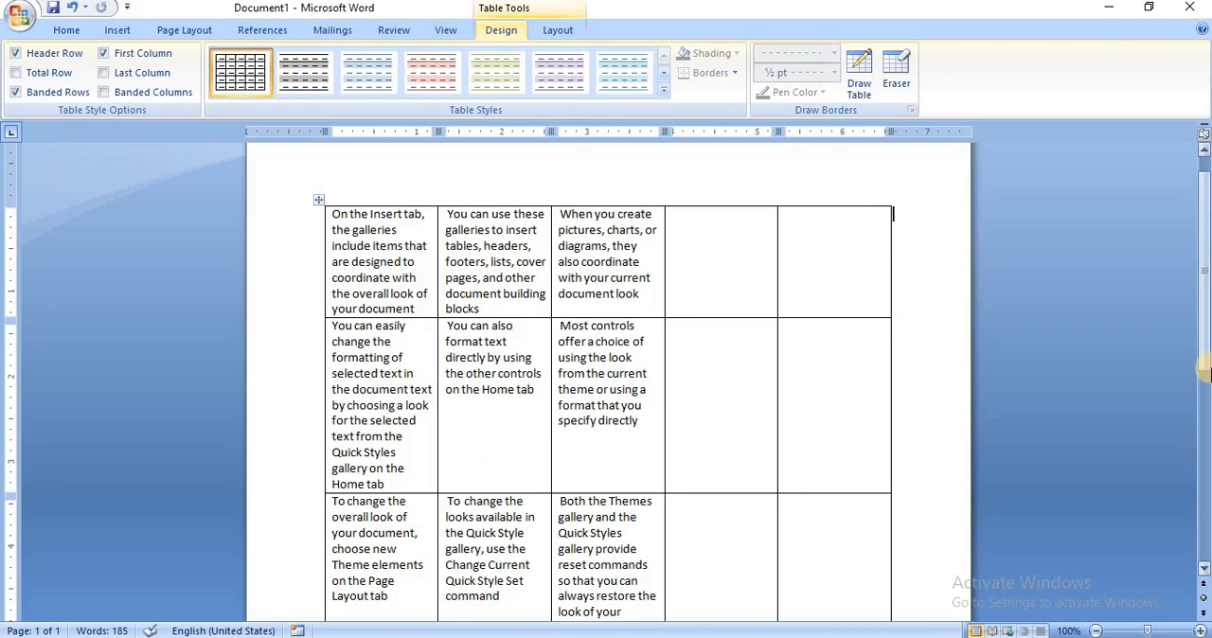
click(1204, 383)
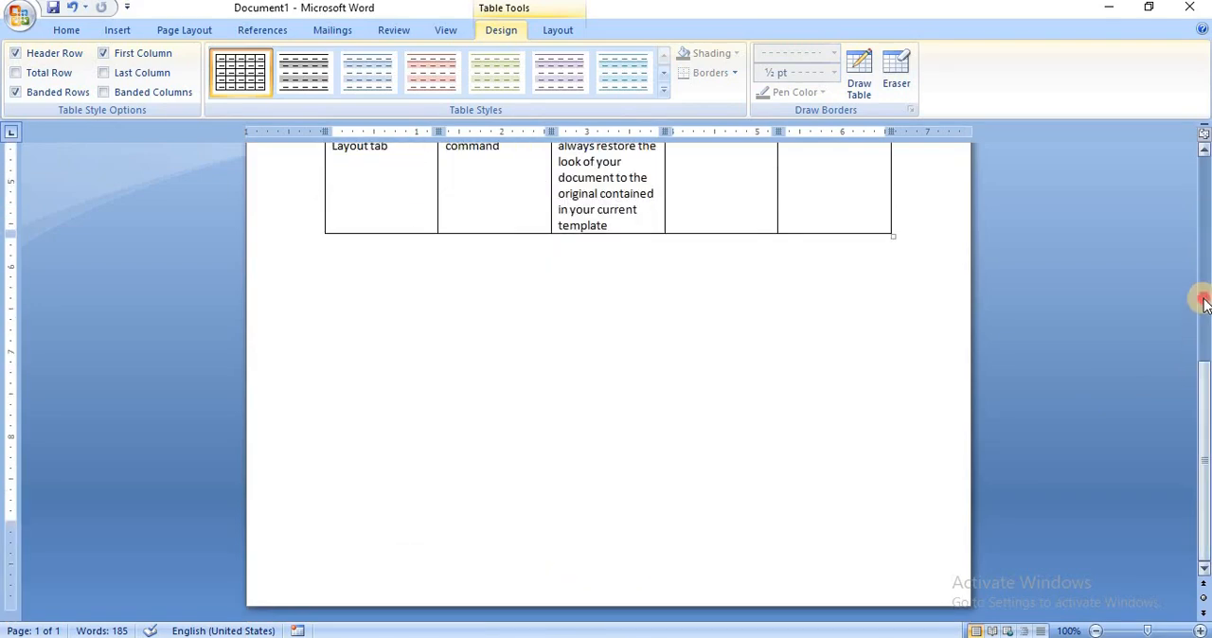
click(1205, 301)
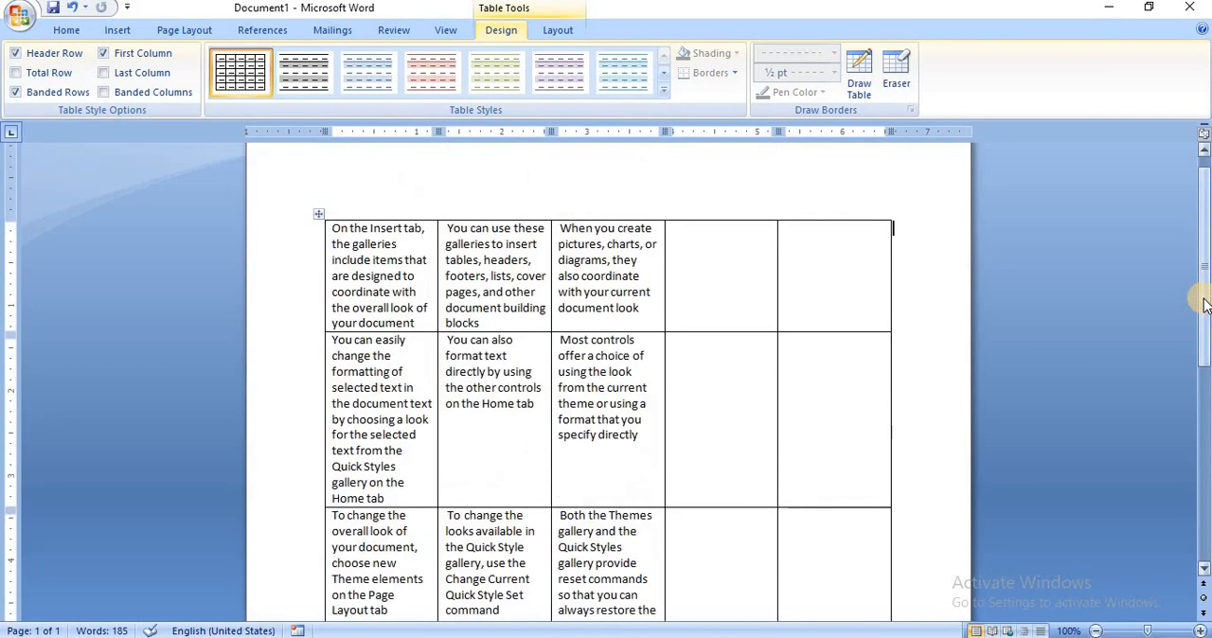
click(117, 30)
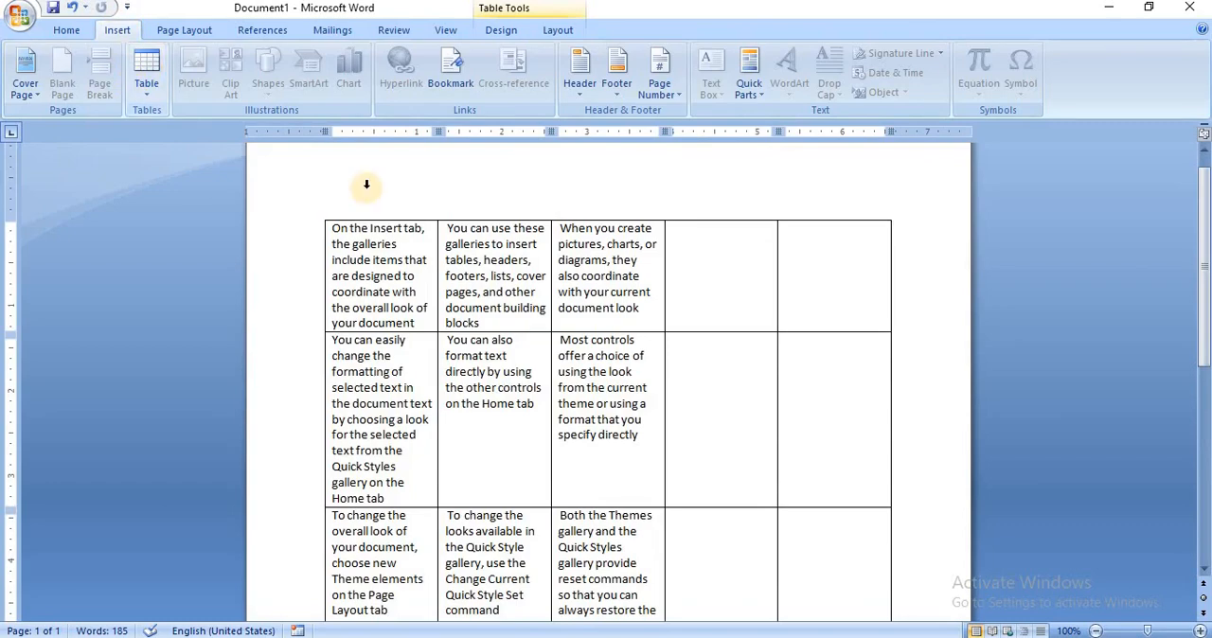
click(908, 354)
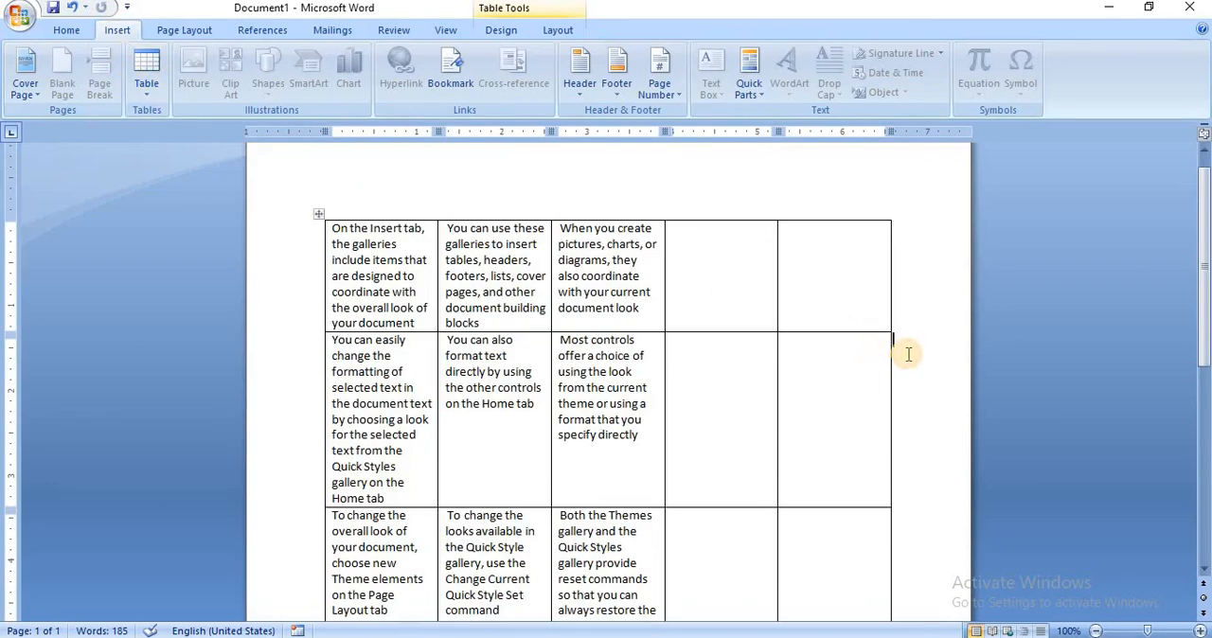
key(ctrl+z)
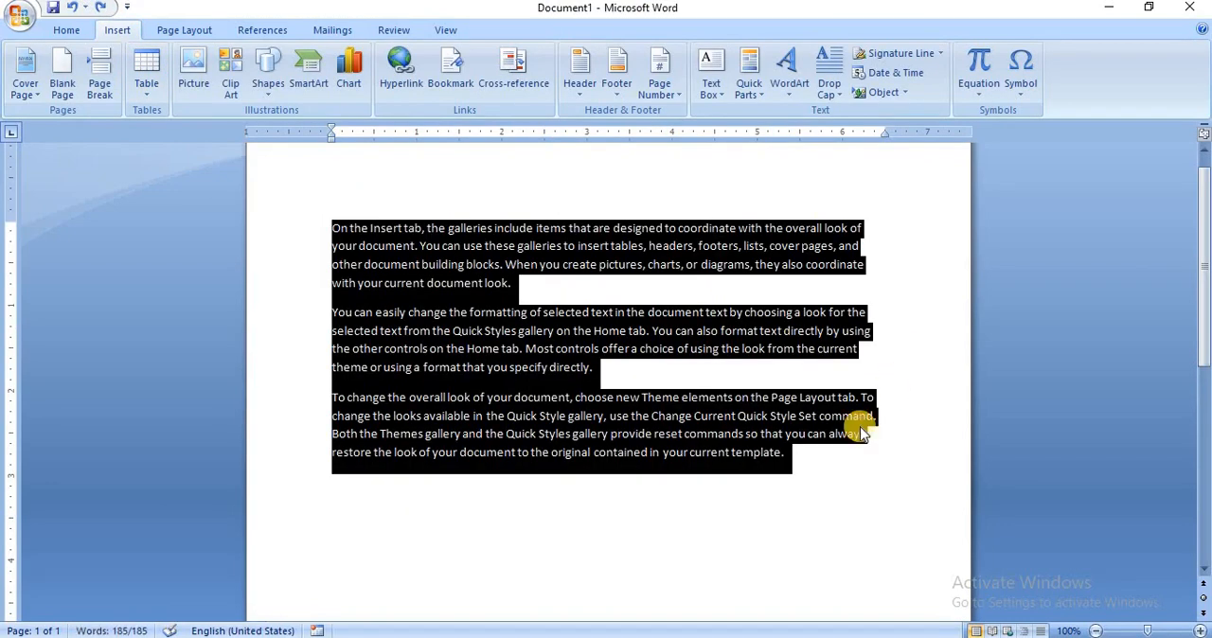
Insert an Excel spreadsheet at the end of the last paragraph.
click(848, 476)
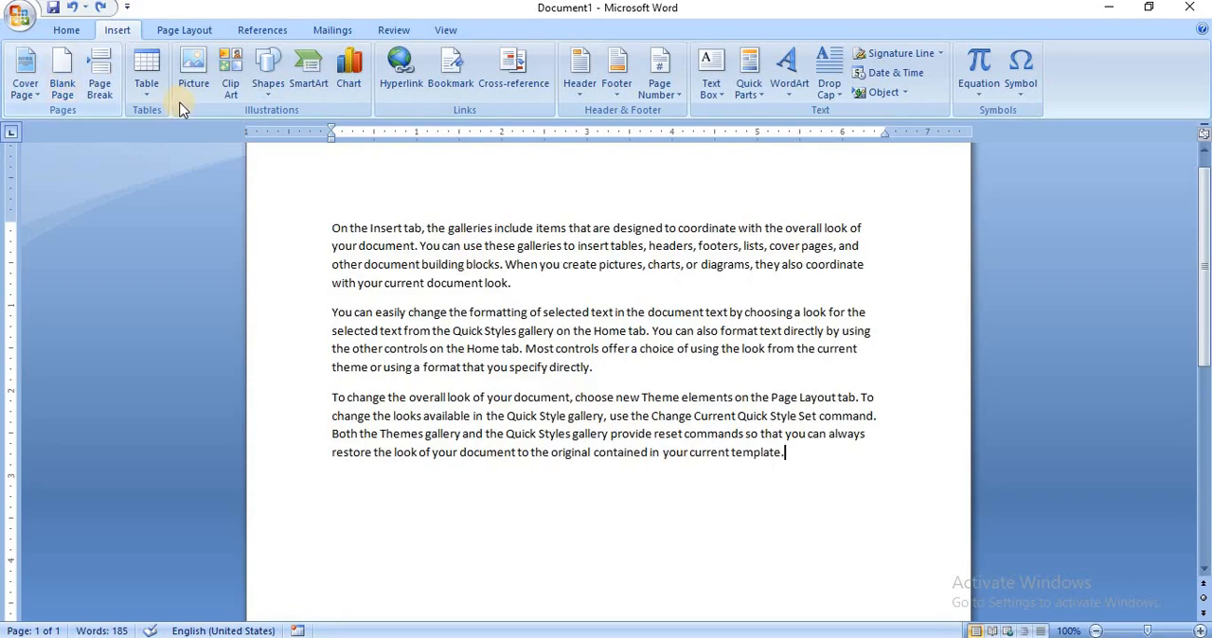
click(144, 84)
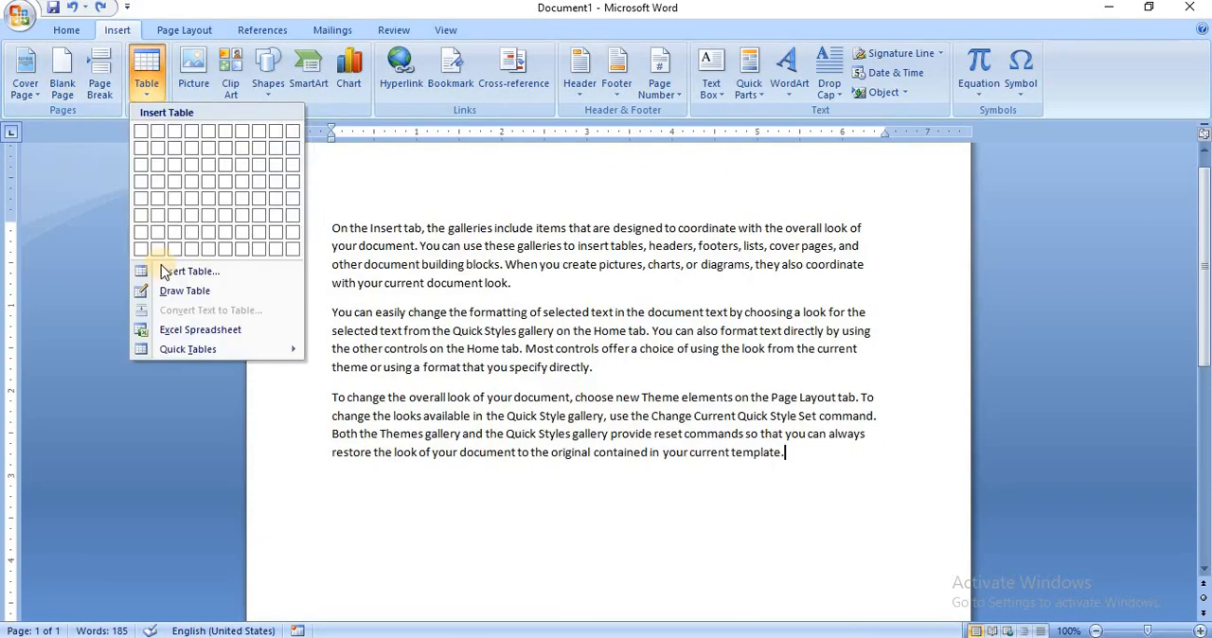
click(174, 334)
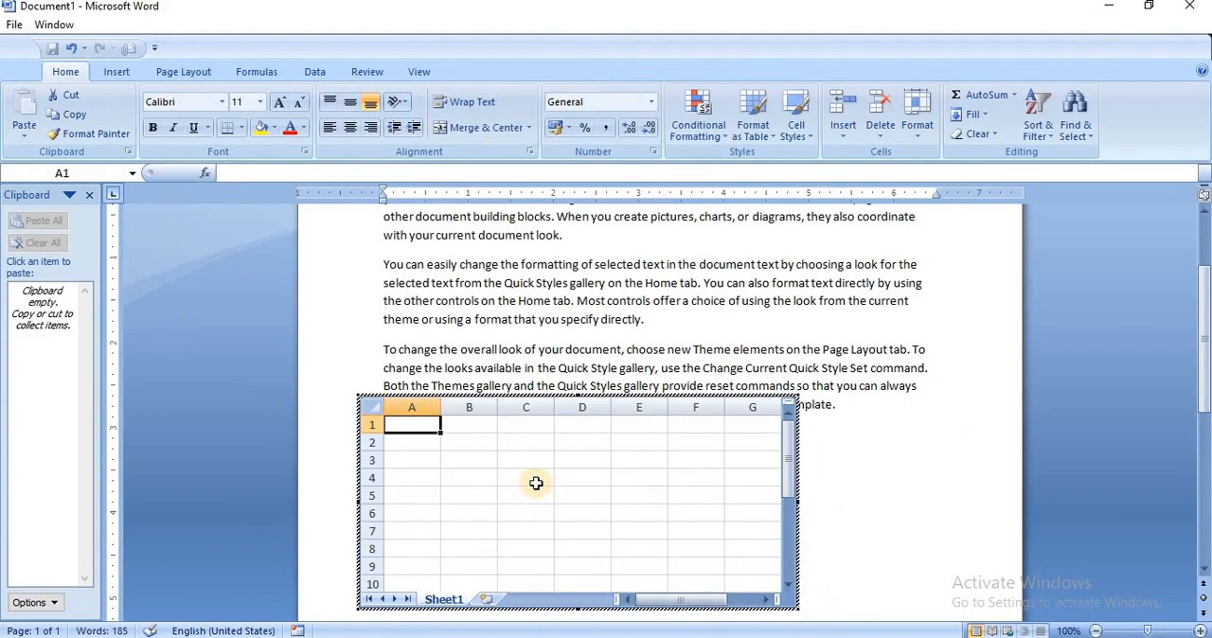
Enter "school" in cell A1 and "name" in cell B1 of the embedded spreadsheet, and return to the document.
text(C)
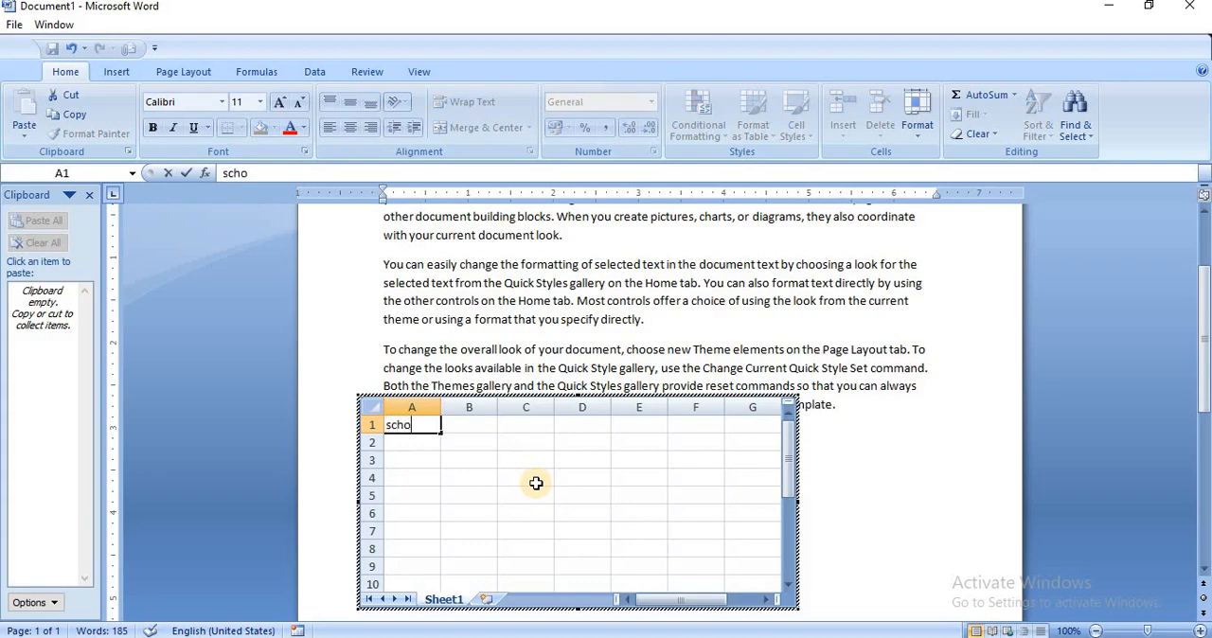
click(469, 428)
text(n)
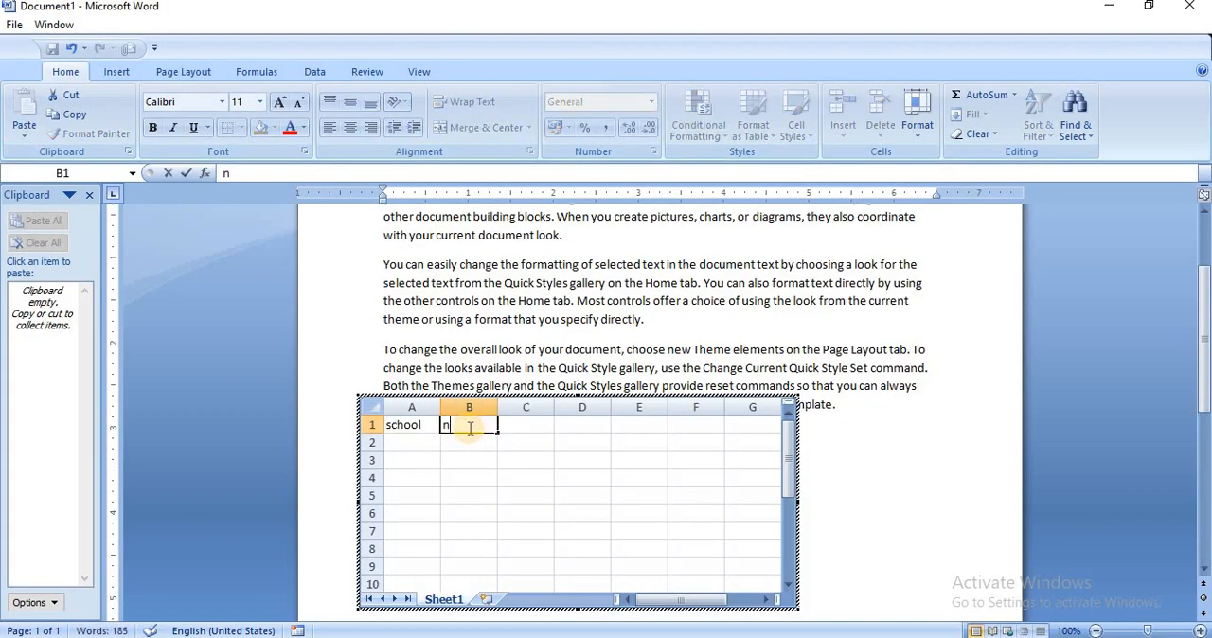
text(ame)
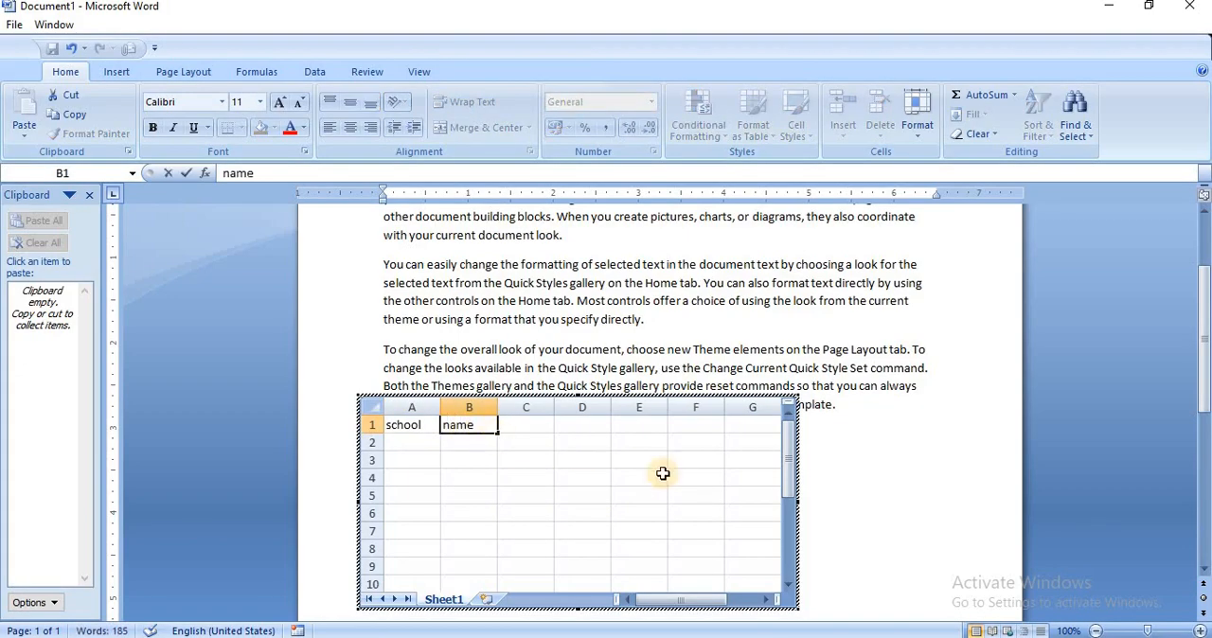
click(835, 514)
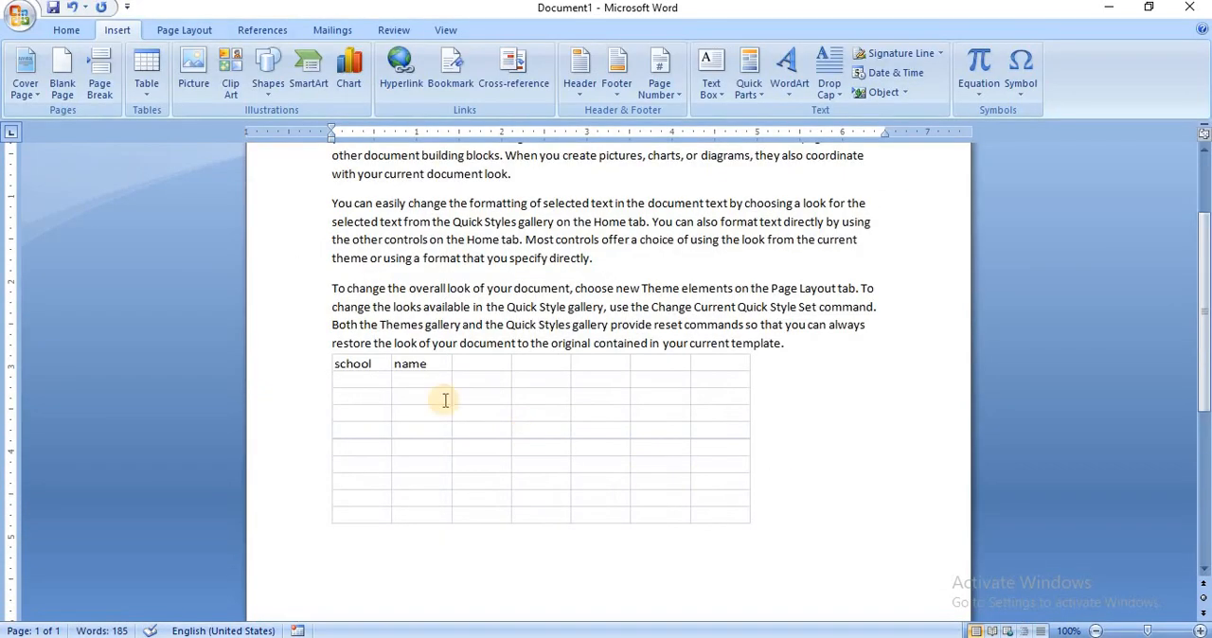
Reopen the embedded spreadsheet, enter "anujpublic" in cell A2 and the student's first name in B2, and return to the document.
click(368, 388)
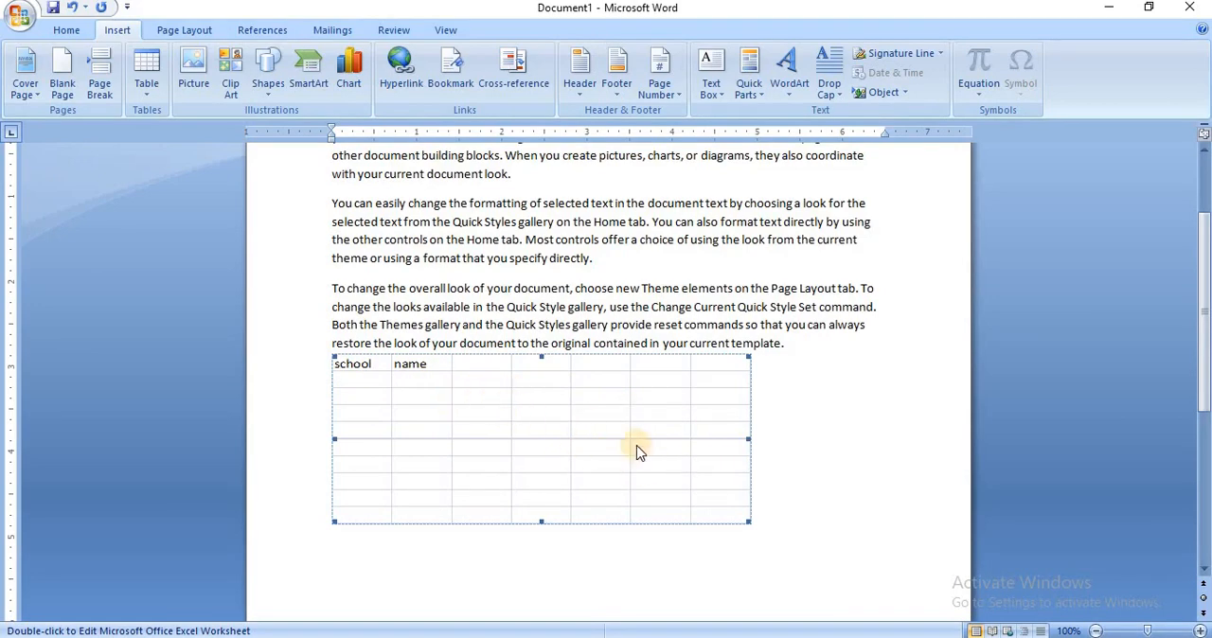
click(799, 420)
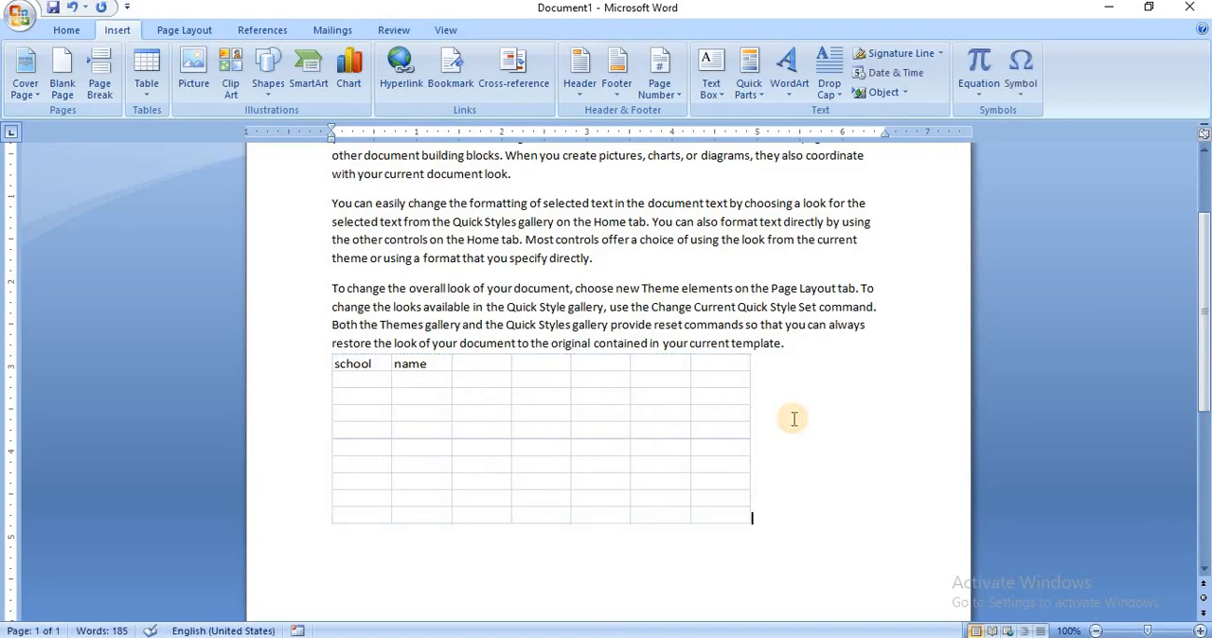
double_click(377, 376)
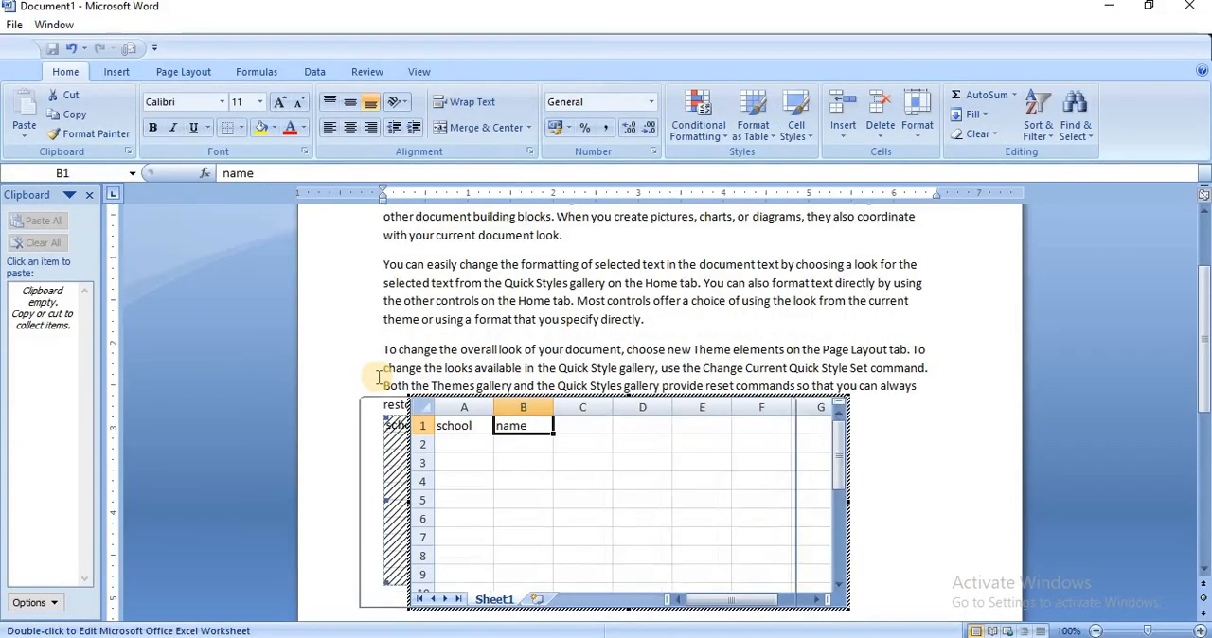
click(409, 445)
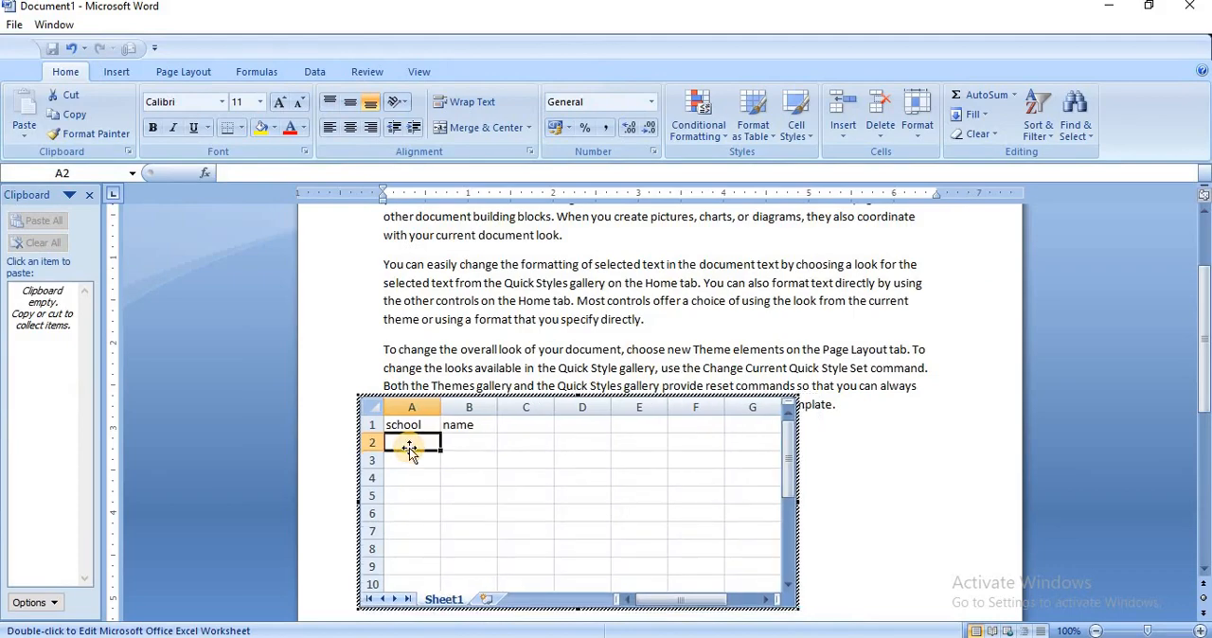
text(anujpublic)
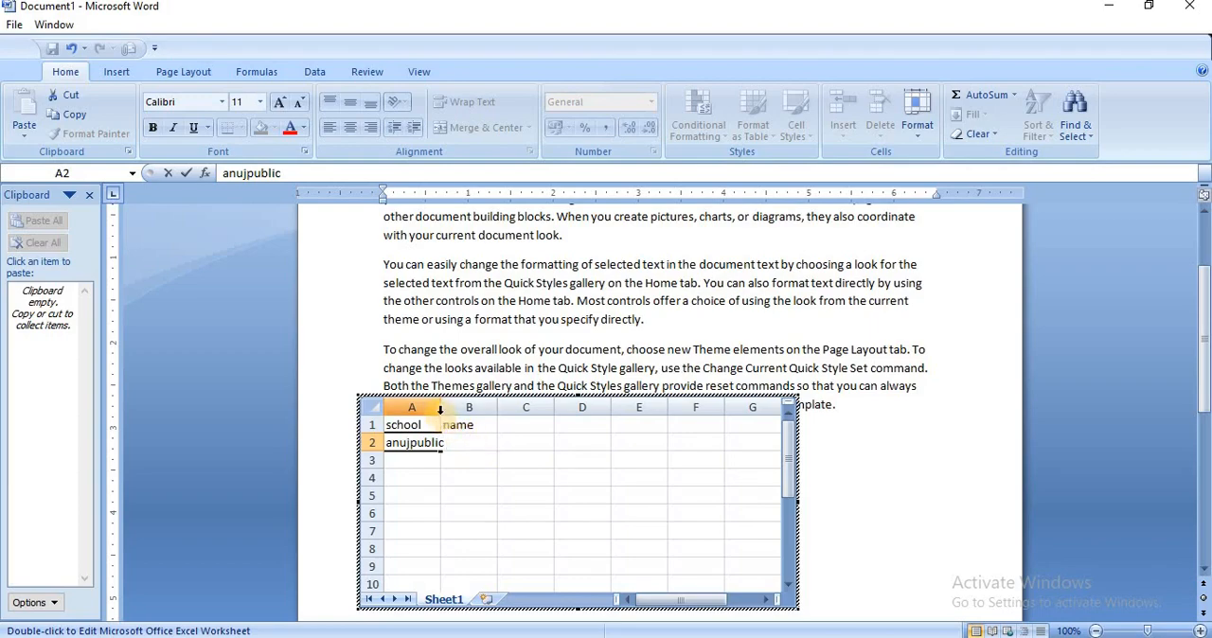
click(478, 445)
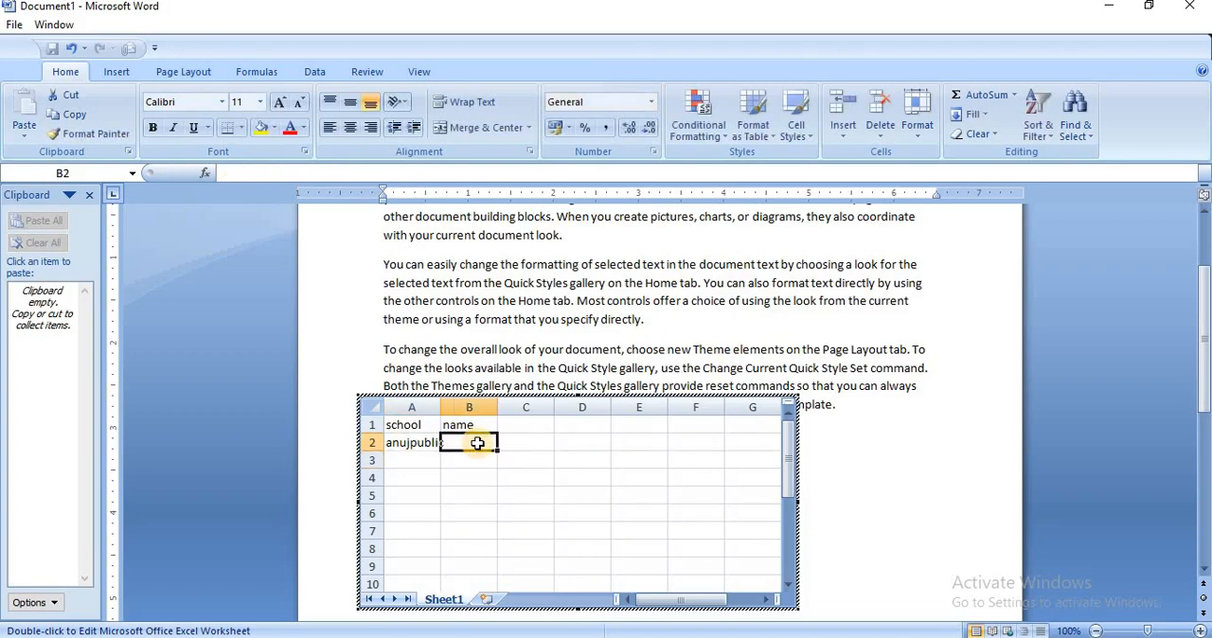
text(rahul)
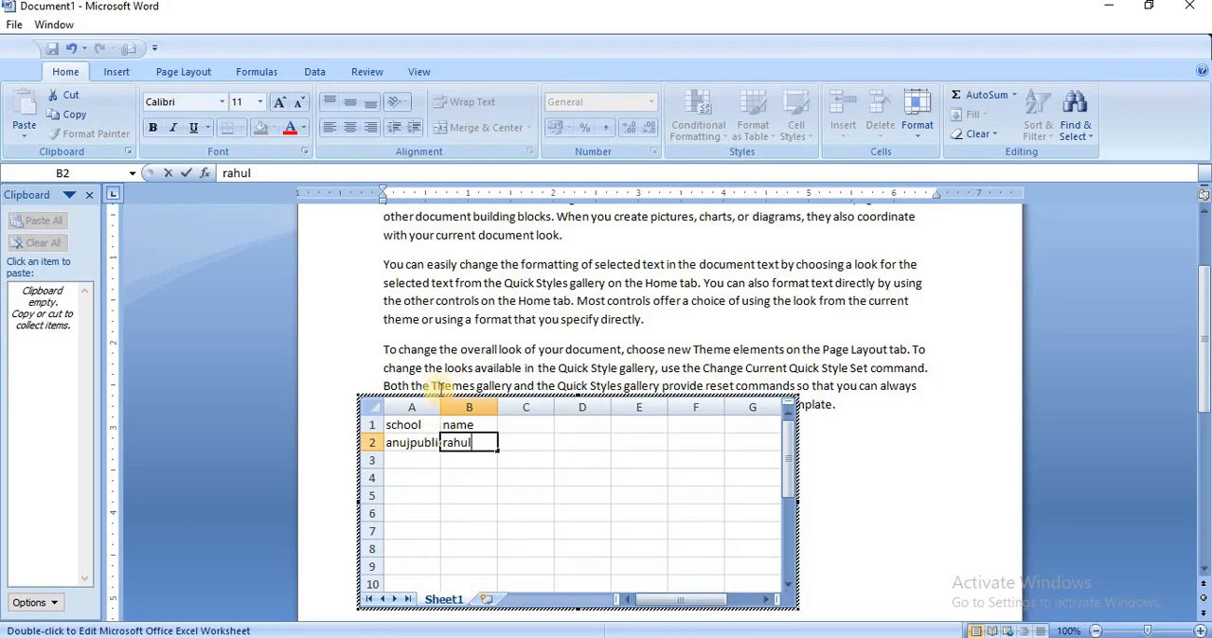
click(847, 498)
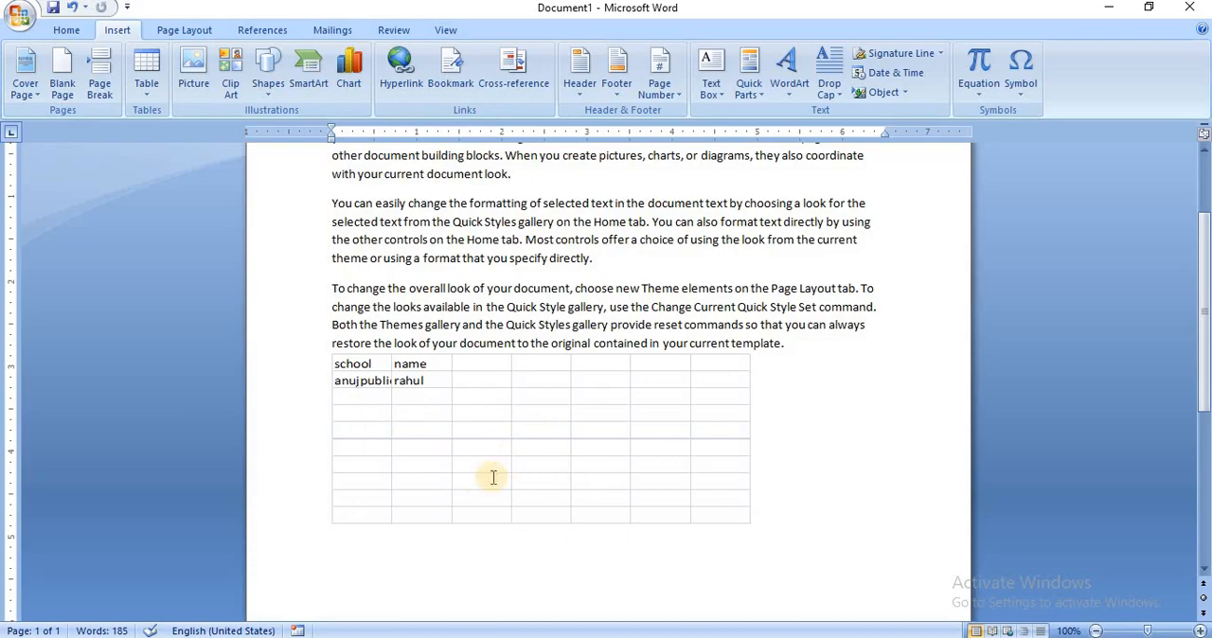
click(147, 93)
click(173, 349)
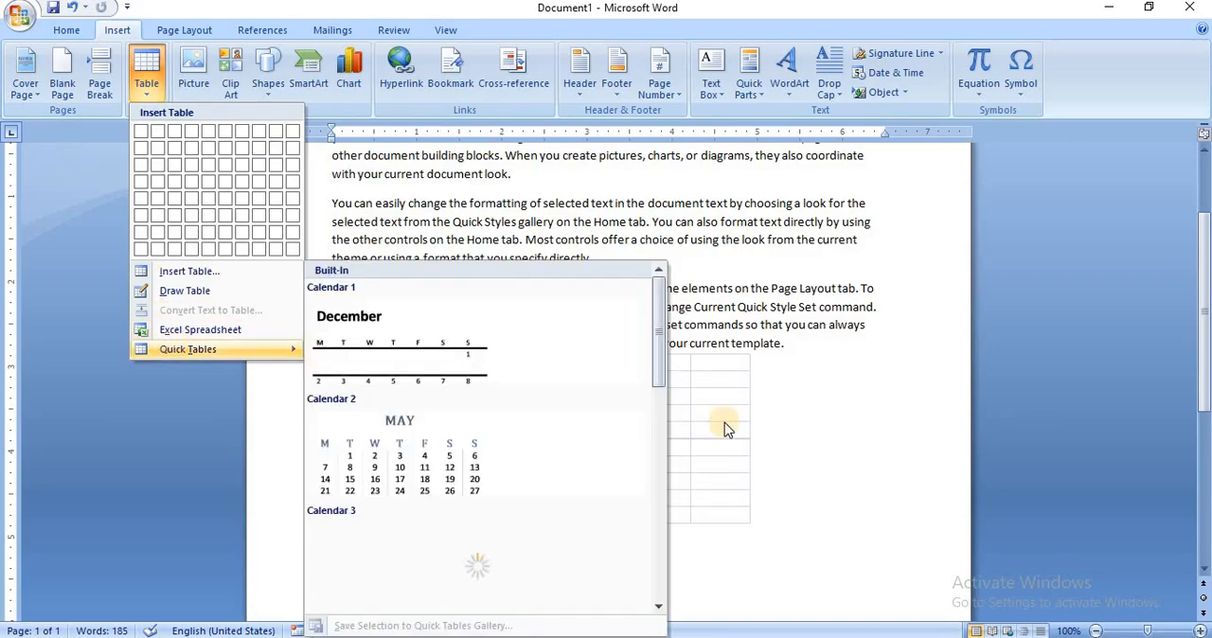
click(806, 452)
click(838, 536)
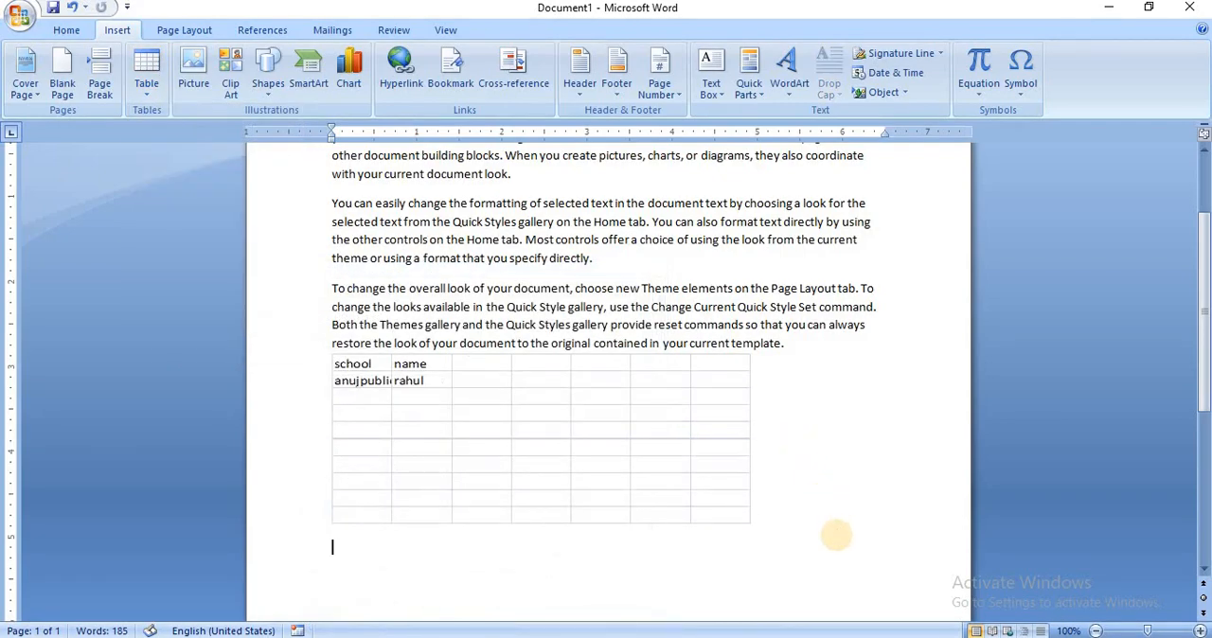
text(.)
key(Return)
key(Return)
Undo the embedded spreadsheet and the sample paragraphs, and delete the remaining "=rand()" text to empty the document.
key(ctrl+z)
key(ctrl+z)
key(ctrl+z)
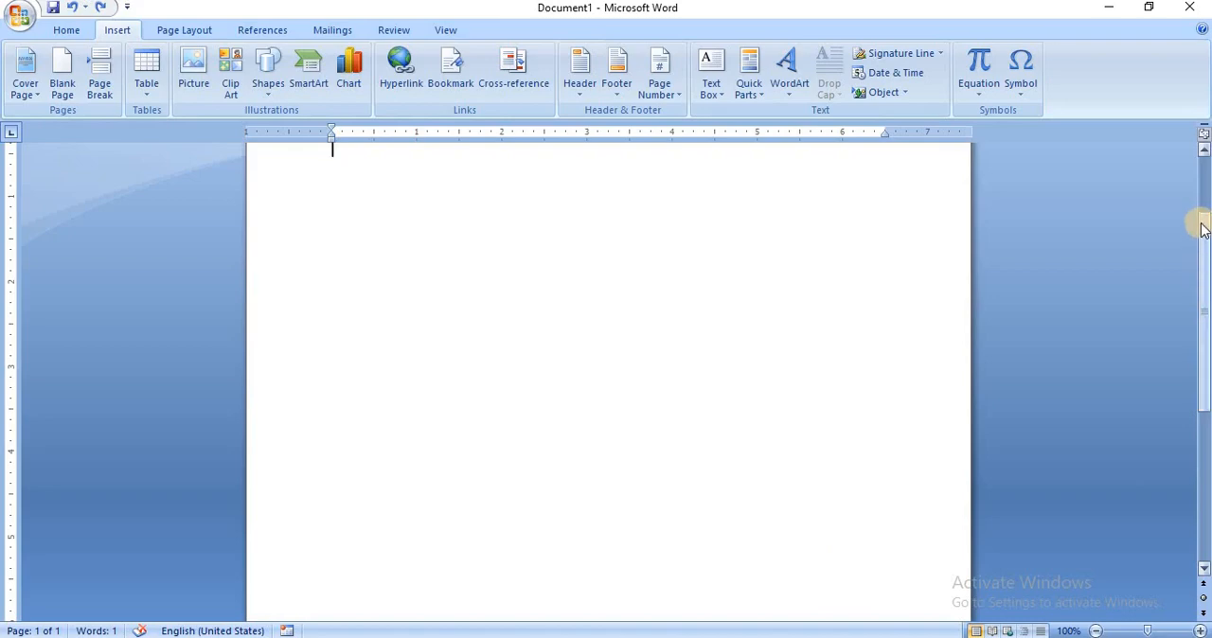
scroll(1205, 206, up, 3)
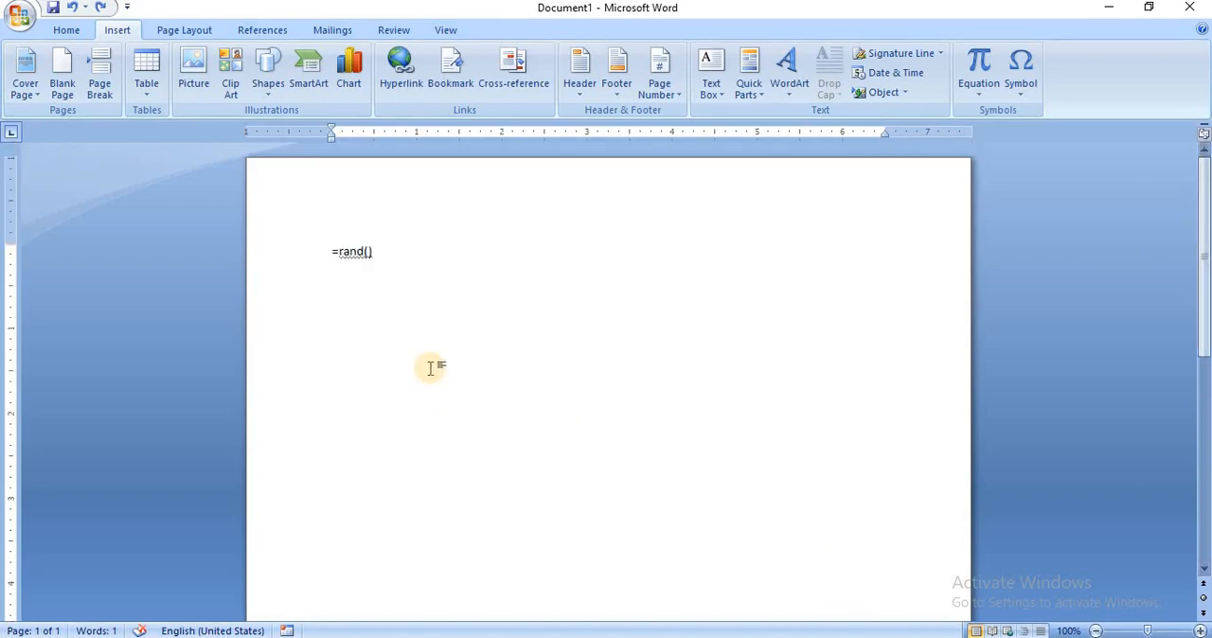
key(BackSpace)
key(BackSpace)
key(BackSpace)
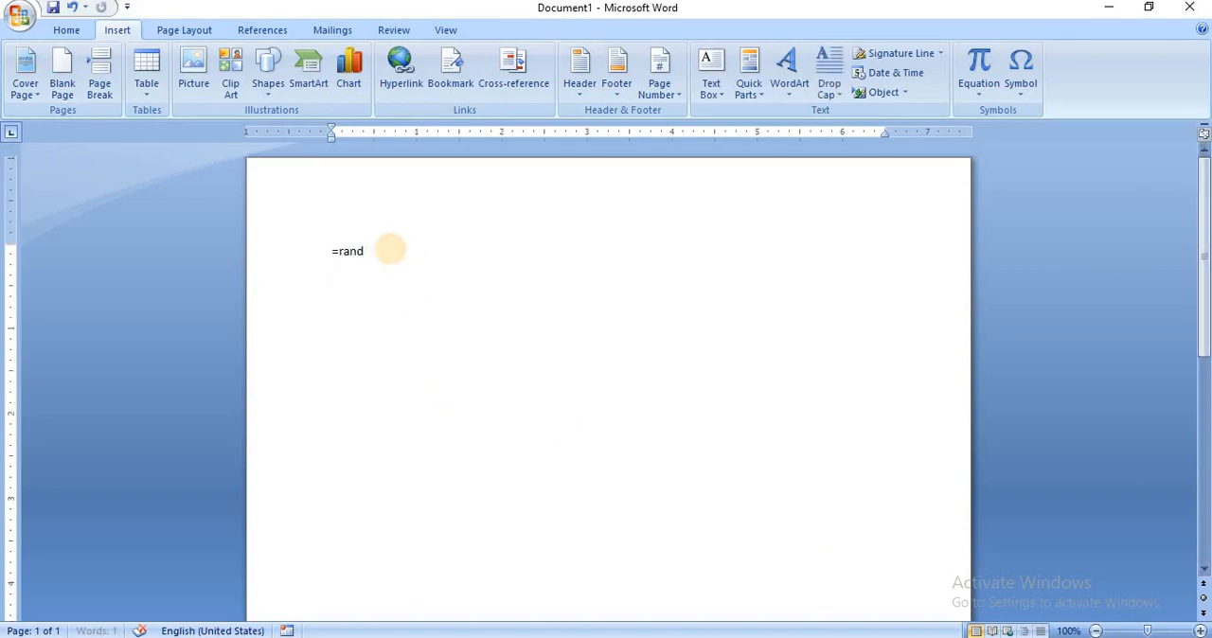
key(BackSpace)
key(BackSpace)
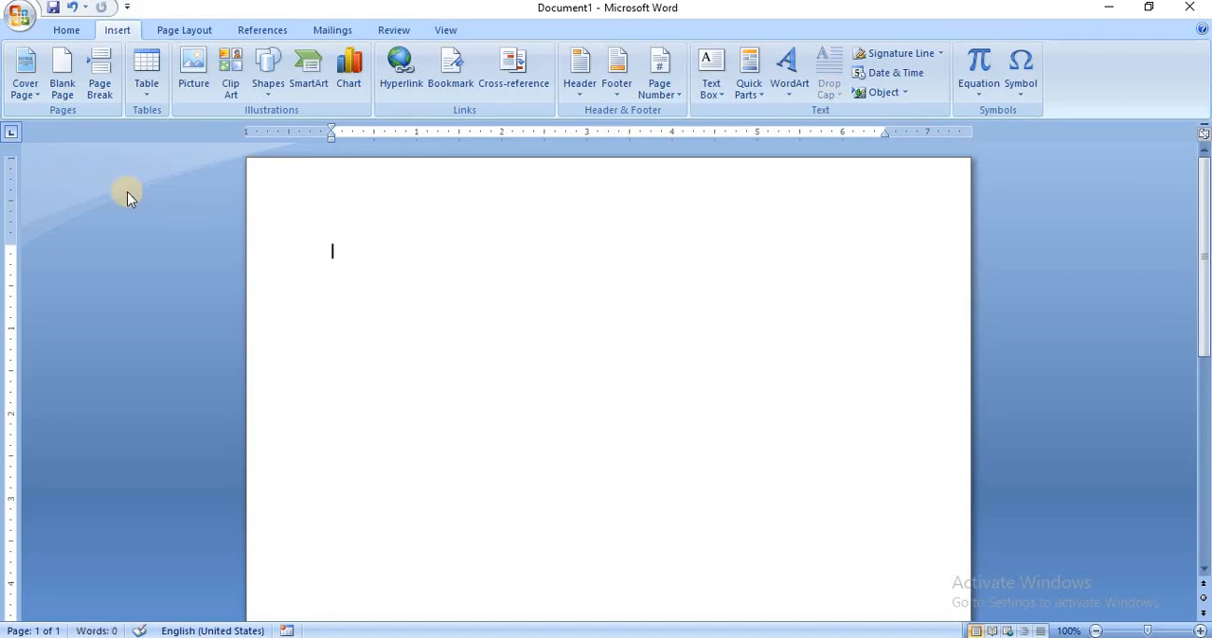
Insert a table with two columns and two rows, and enter "Sub" and "Marks" in its first row.
click(147, 95)
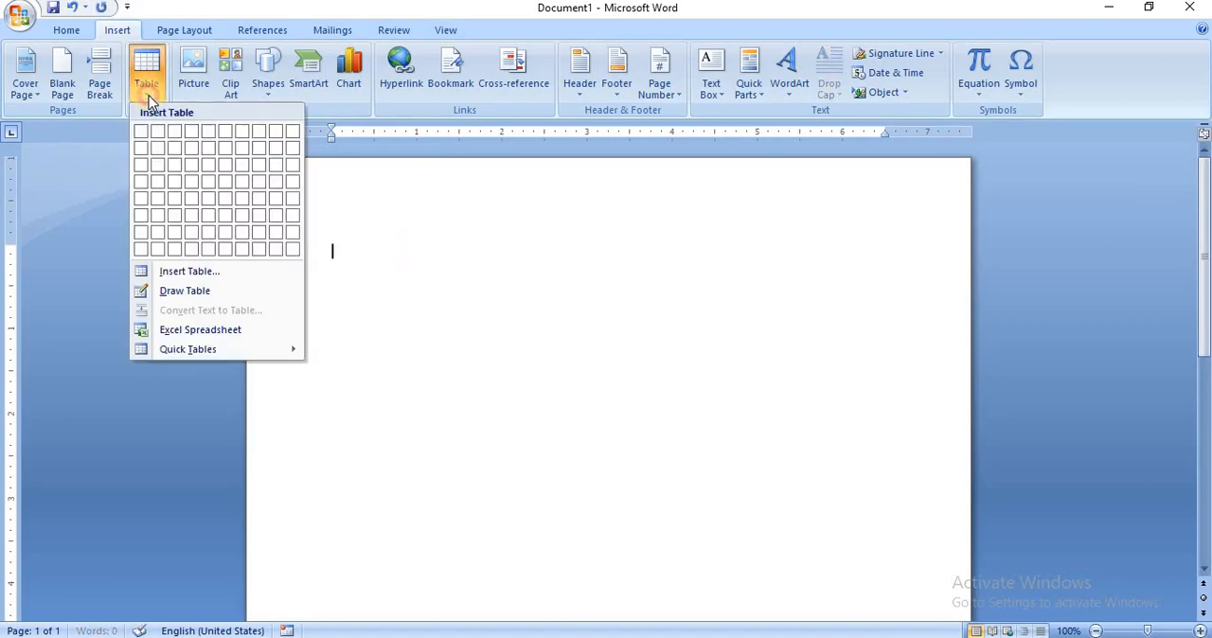
click(156, 152)
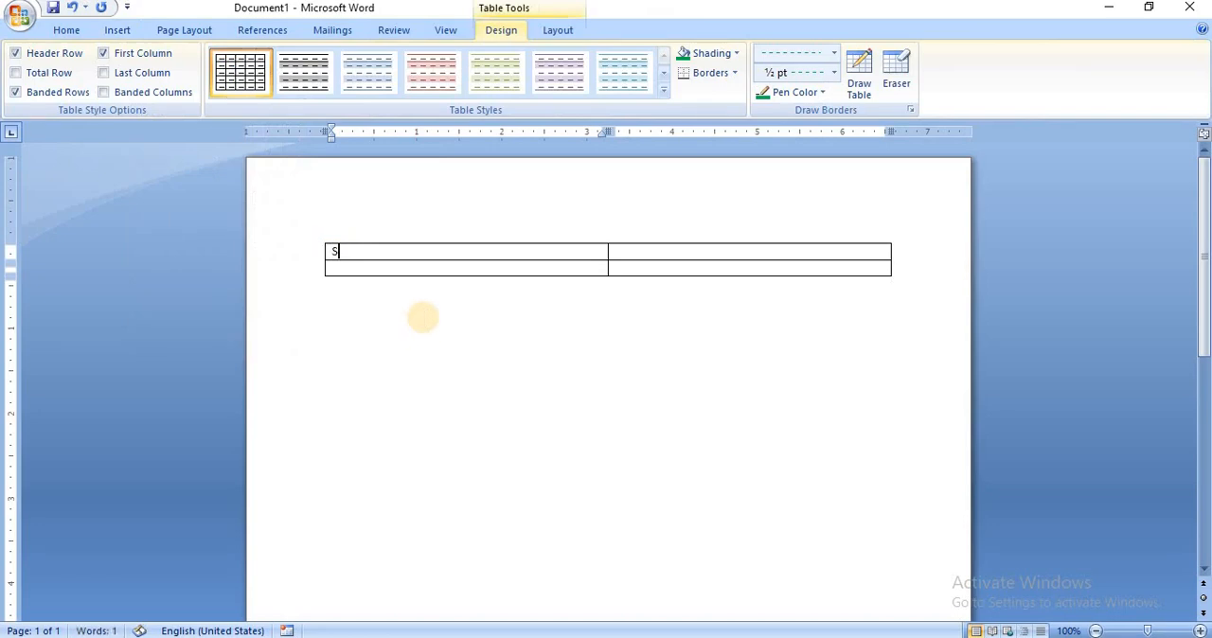
click(628, 254)
text(M)
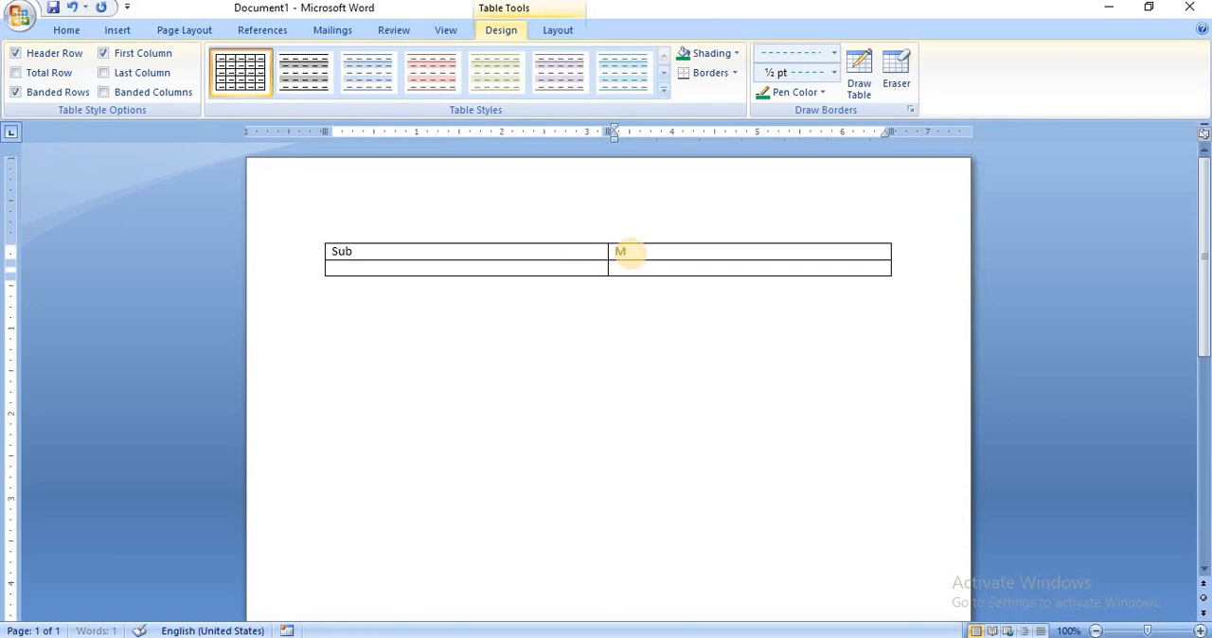
text(arks)
Enter "computer" under Sub and 96 under Marks in the table's second row.
click(483, 267)
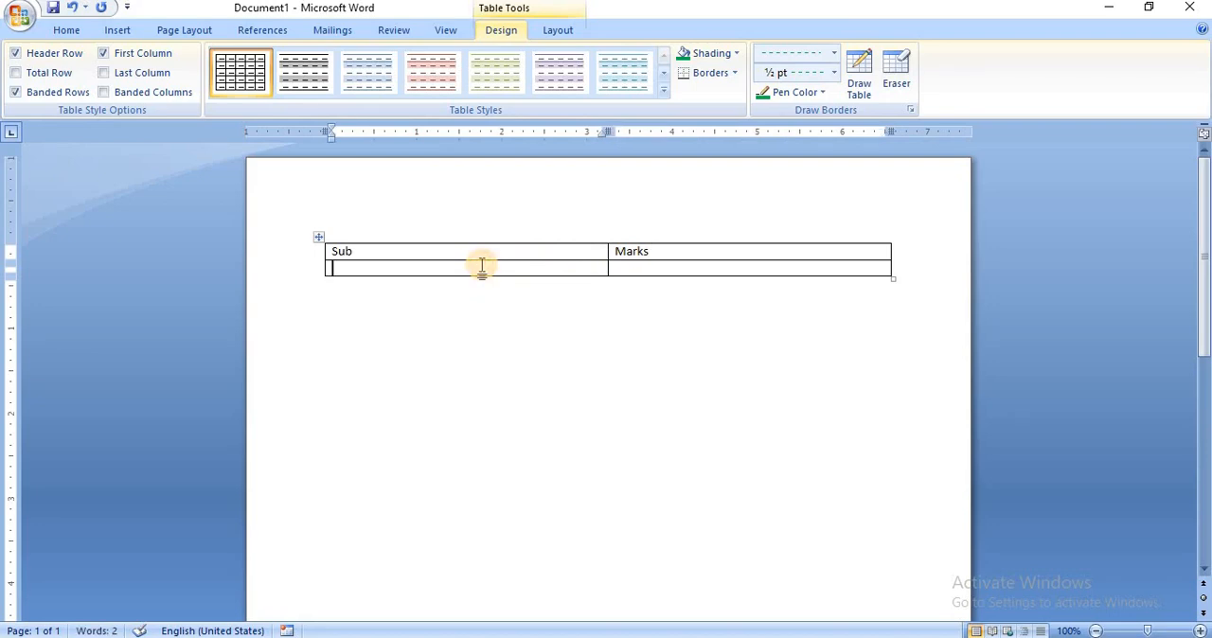
text(compu)
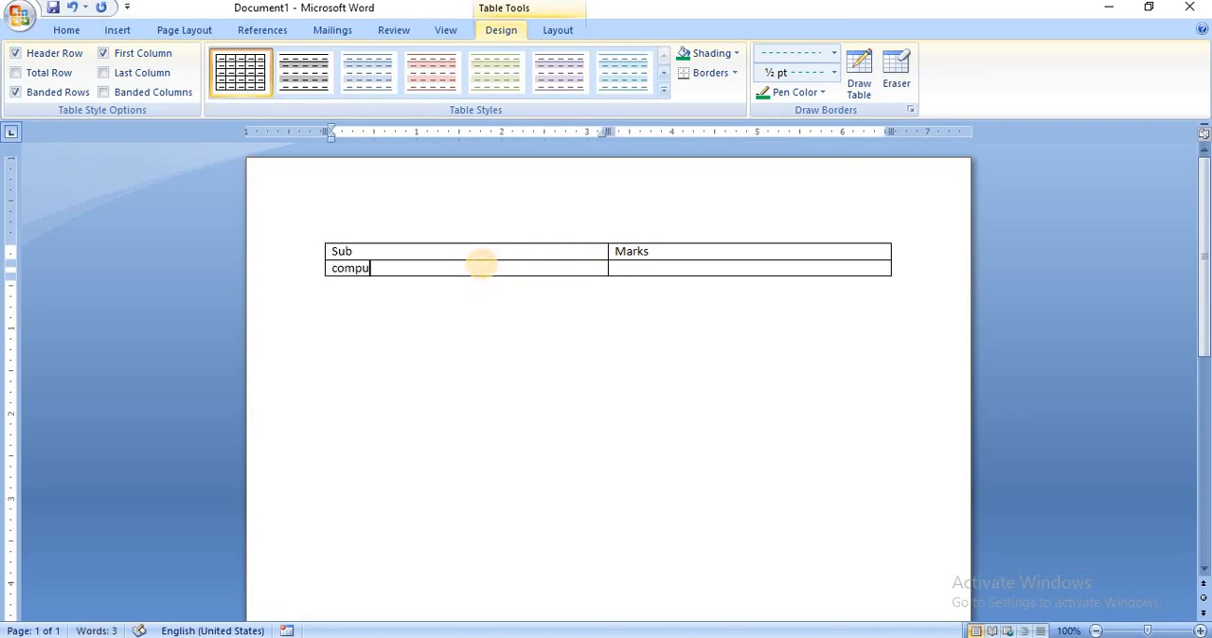
text(ter)
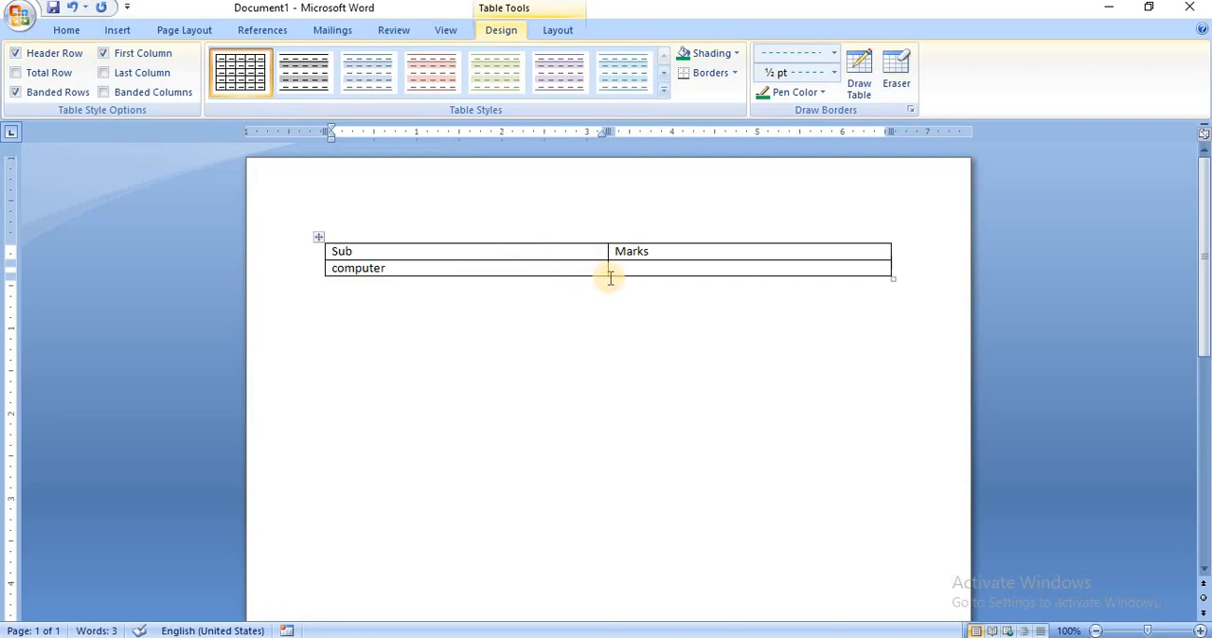
click(623, 270)
text(89)
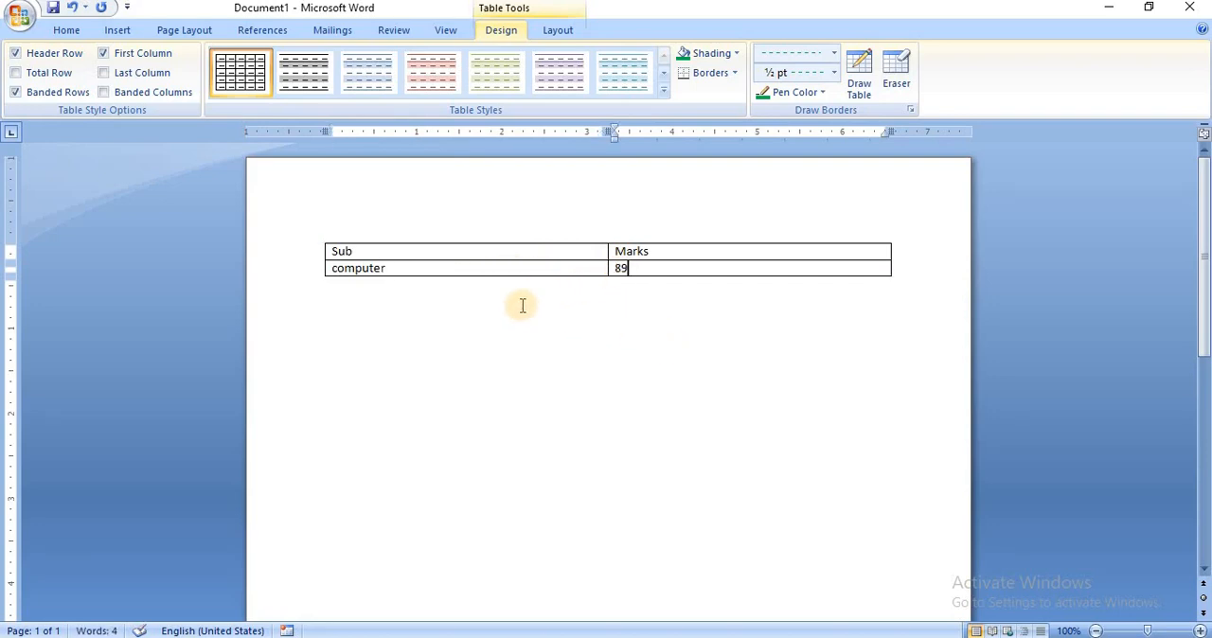
key(BackSpace)
key(BackSpace)
Select all cells of the table and shade them with the standard light blue color.
click(334, 253)
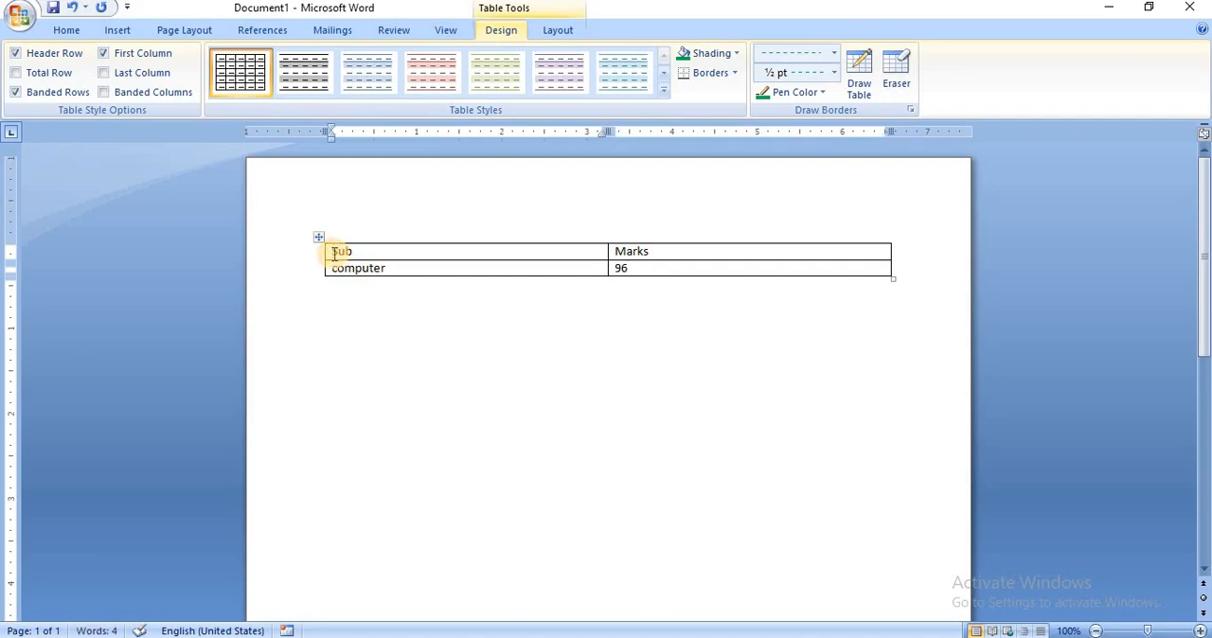
key(shift+Right)
key(shift+Down)
key(shift+Right)
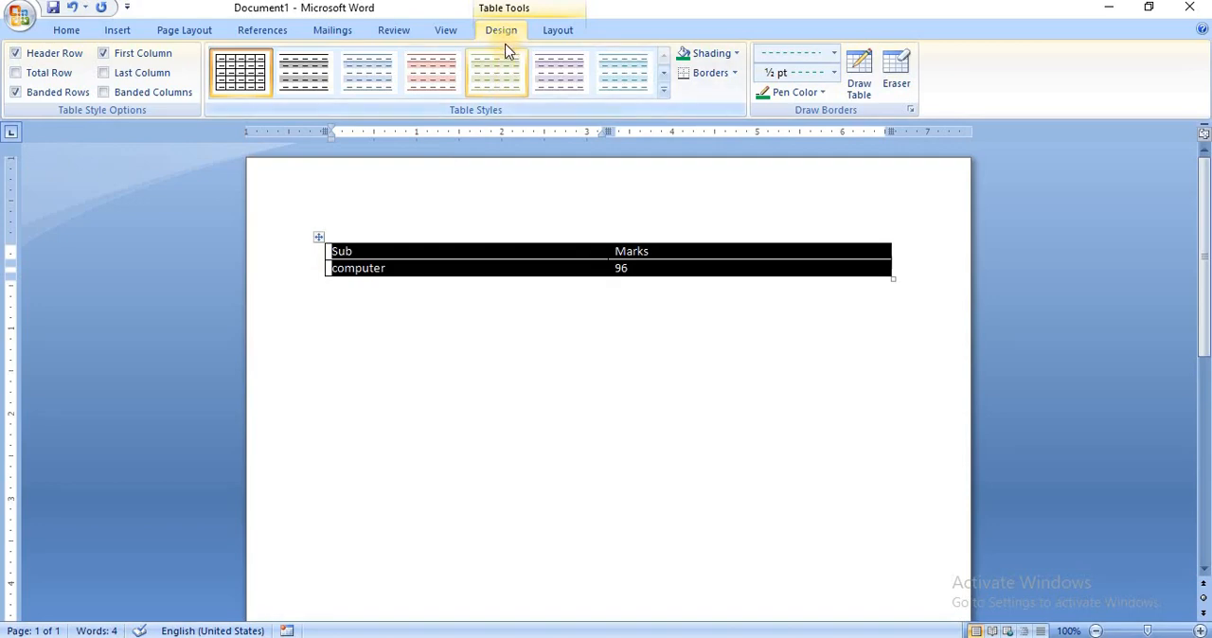
click(736, 53)
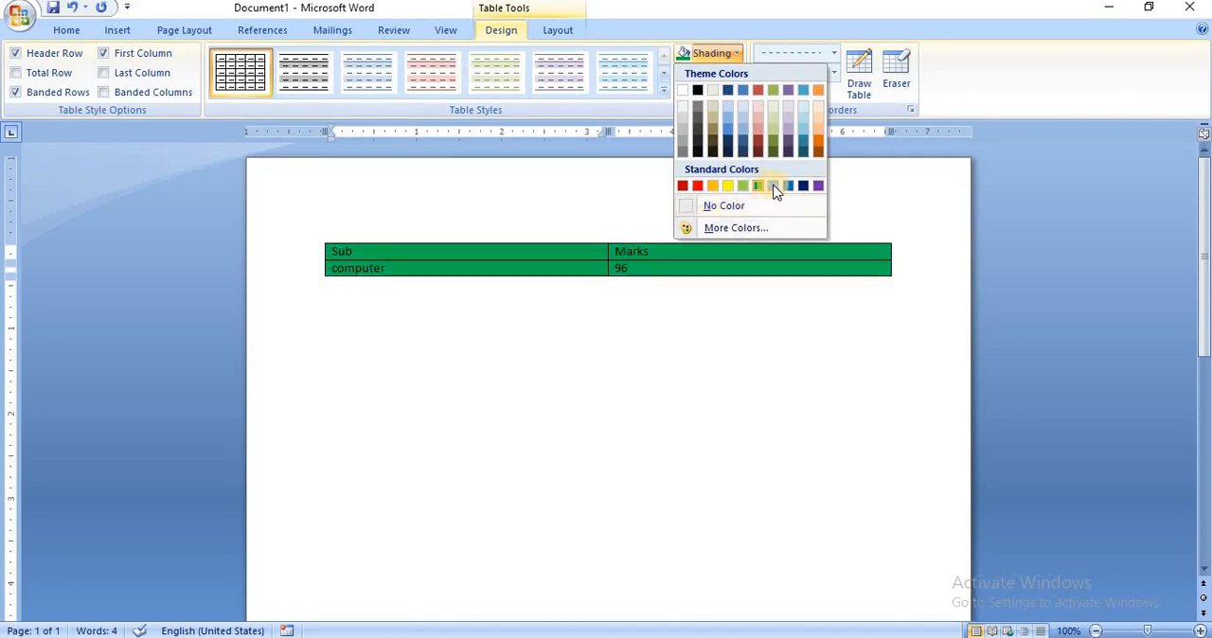
click(754, 350)
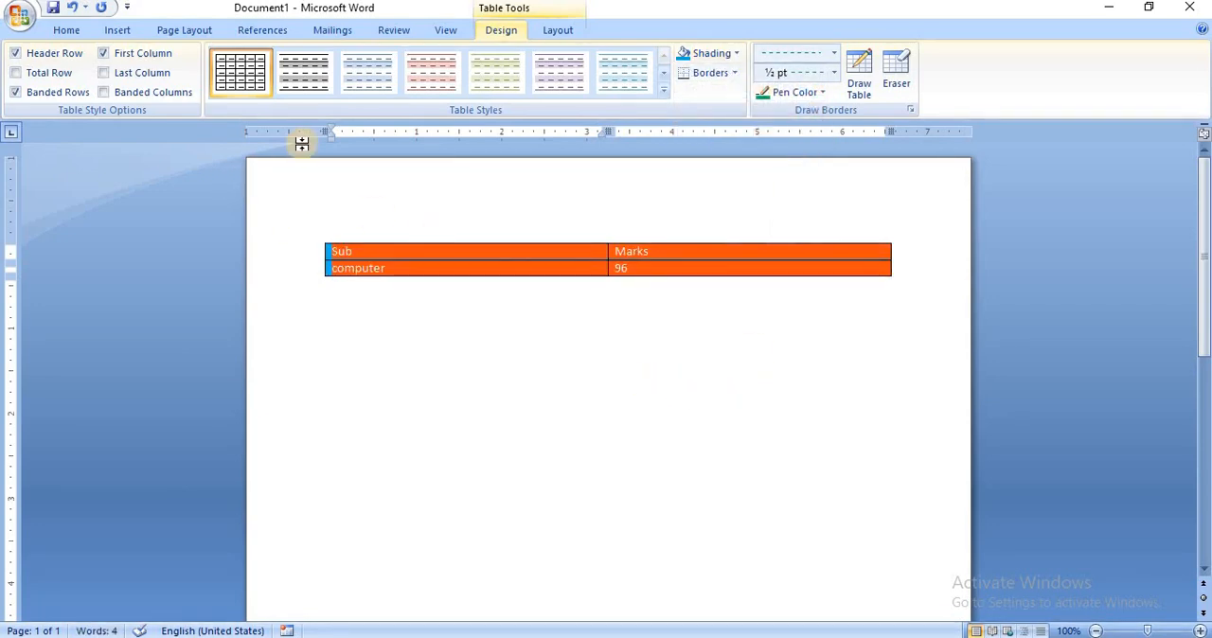
click(106, 36)
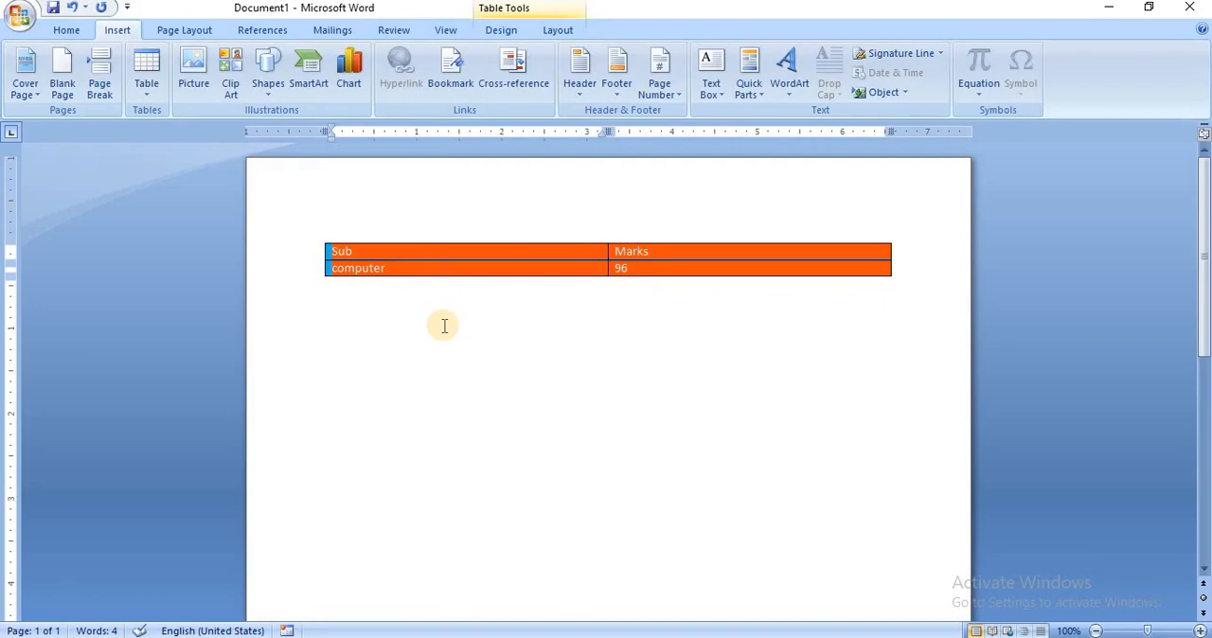
key(ctrl+s)
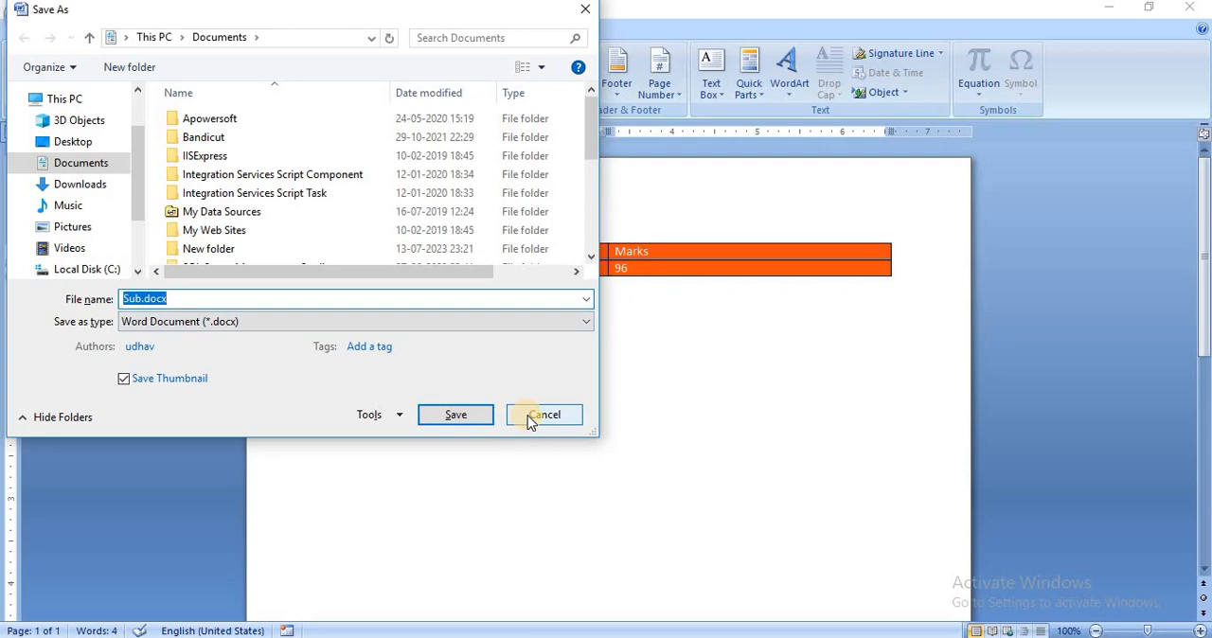
click(531, 418)
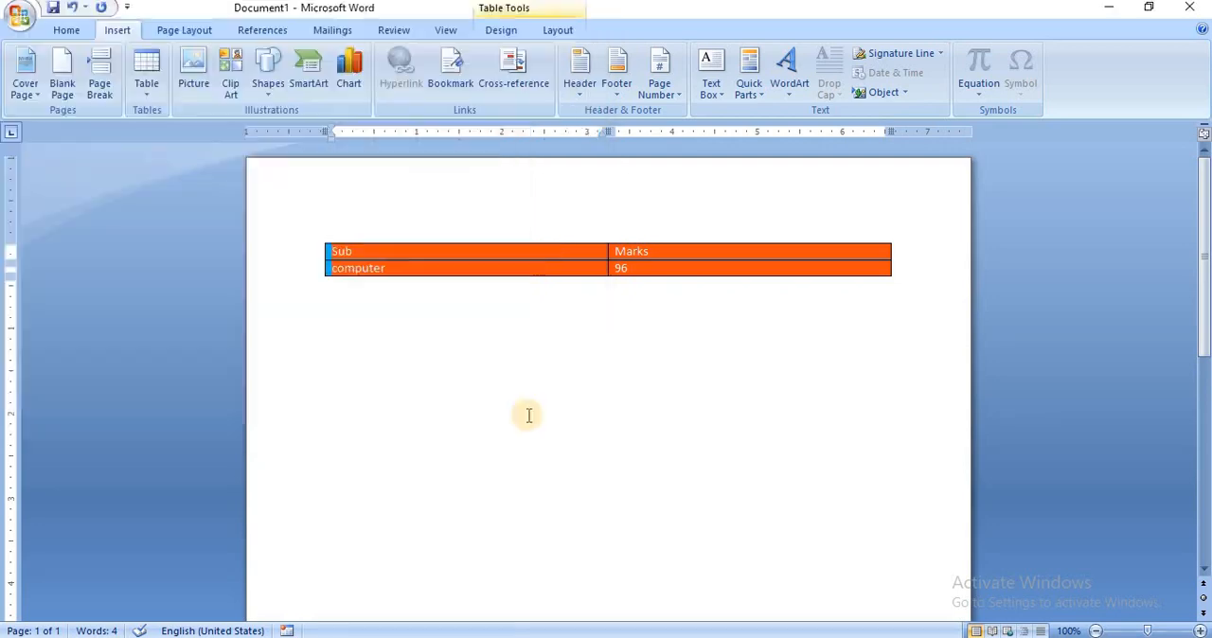
Save the selected table to the Quick Tables gallery as "Sub", in the General category of Building Blocks.dotx, and deselect the table.
click(146, 92)
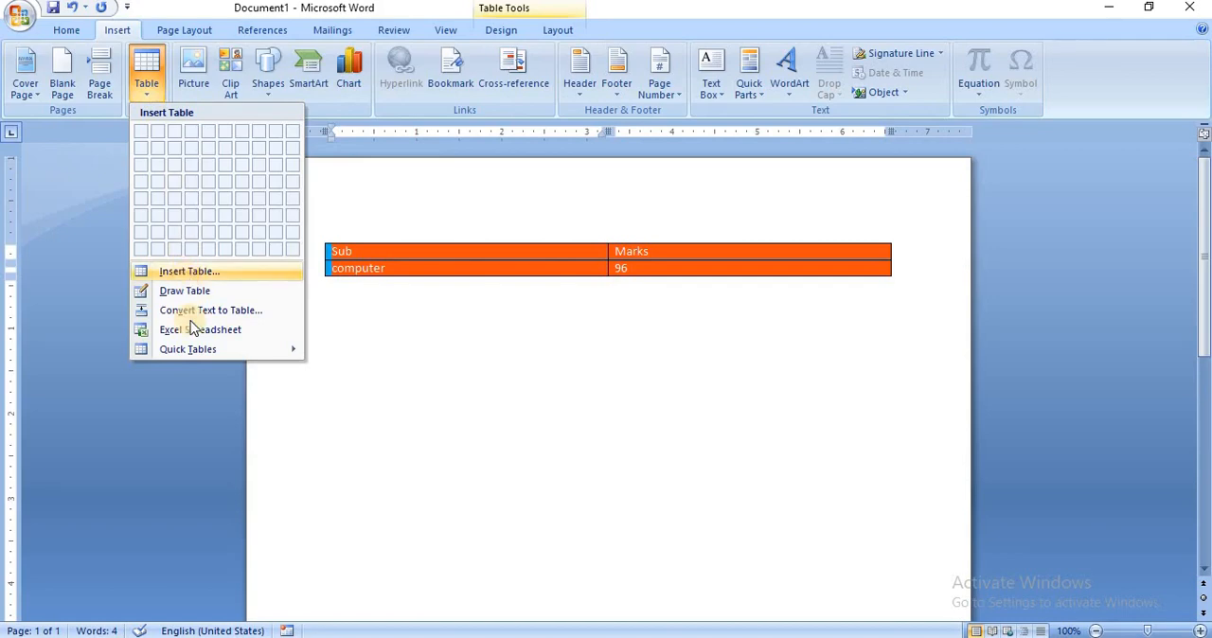
mouse_move(199, 352)
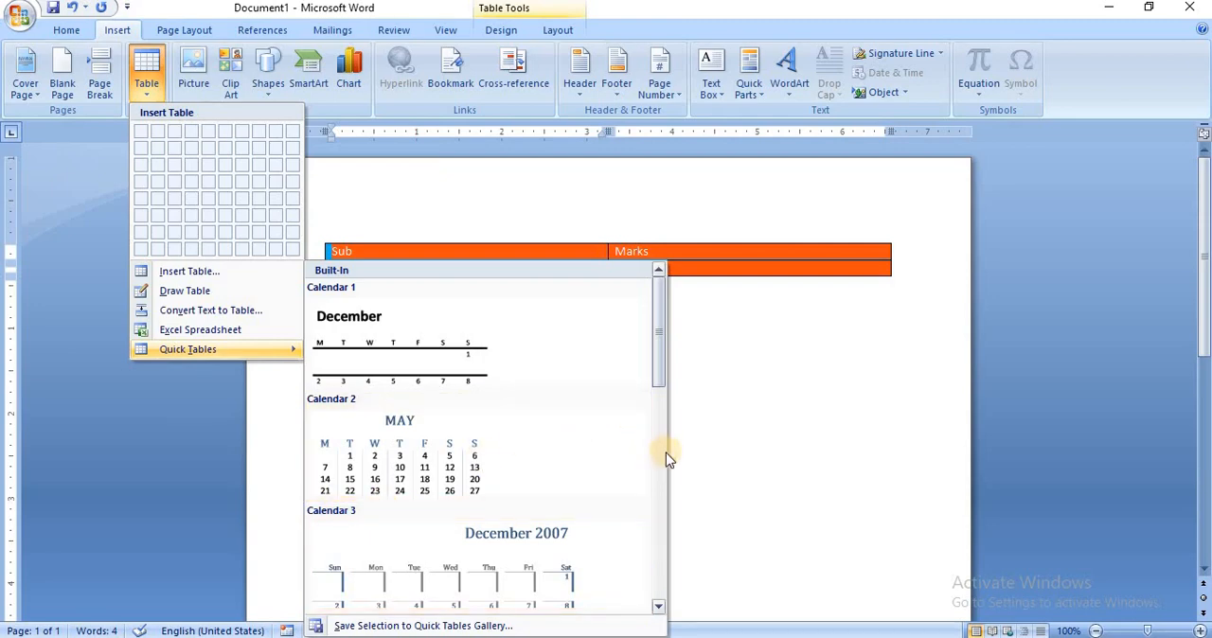
click(655, 492)
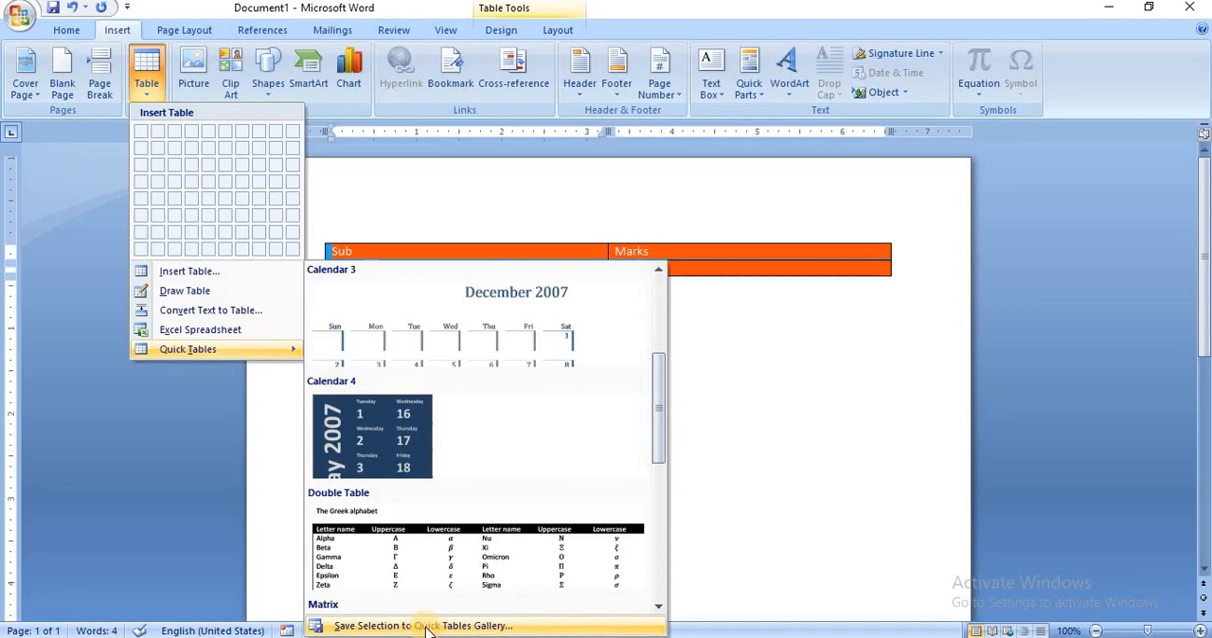
click(428, 626)
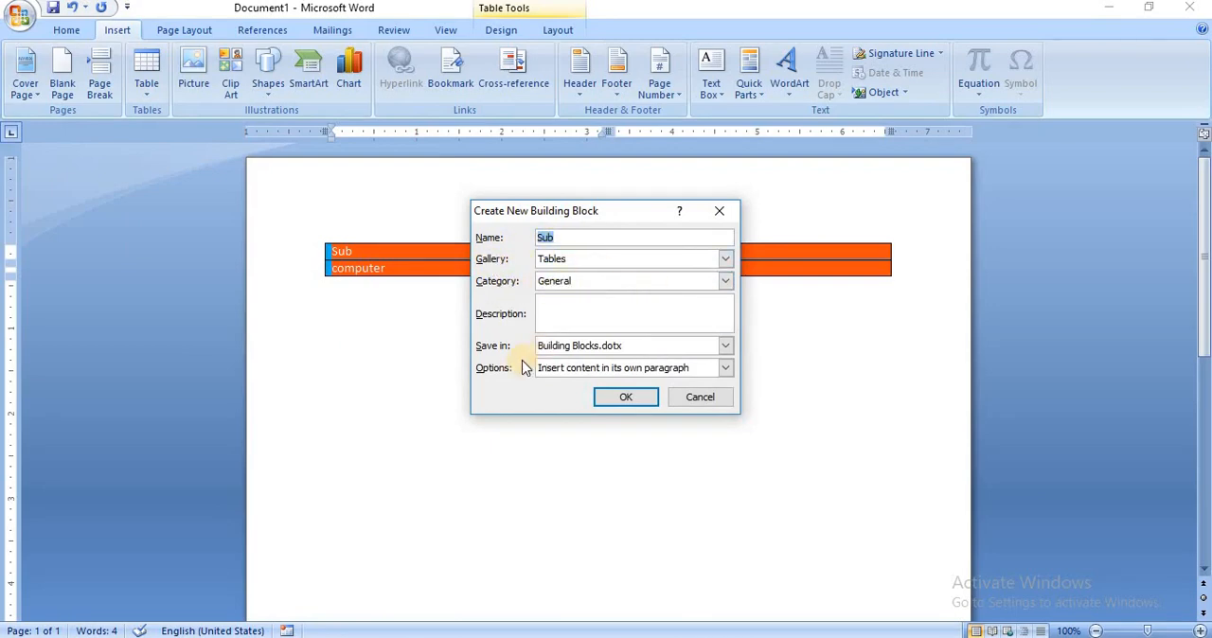
click(625, 397)
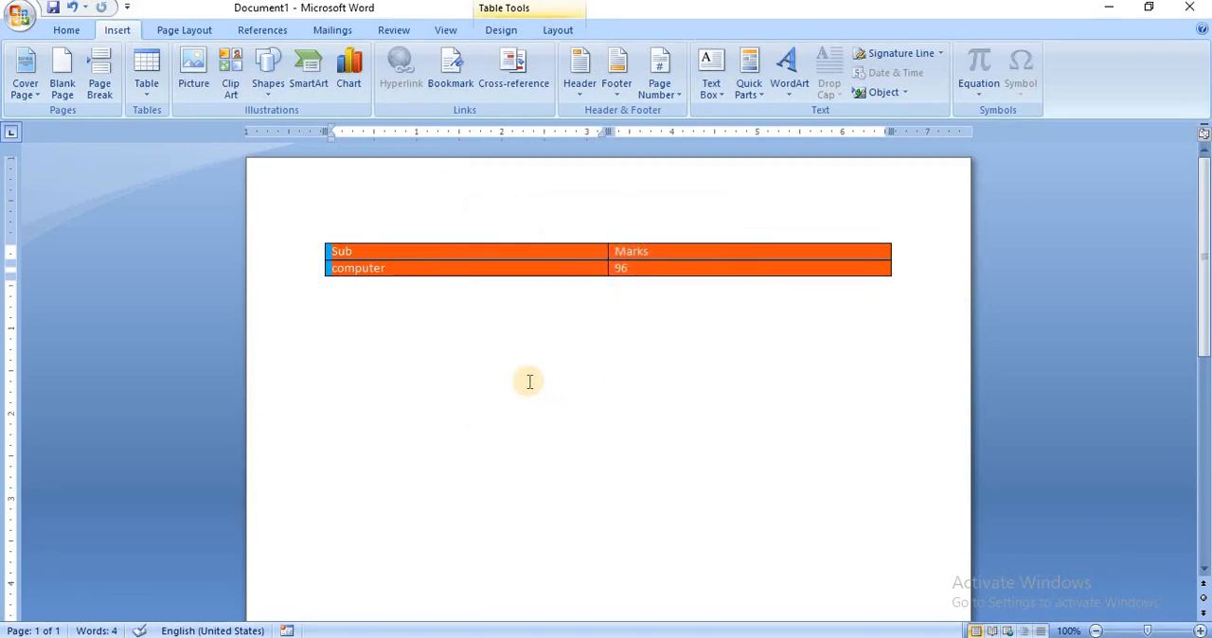
click(463, 377)
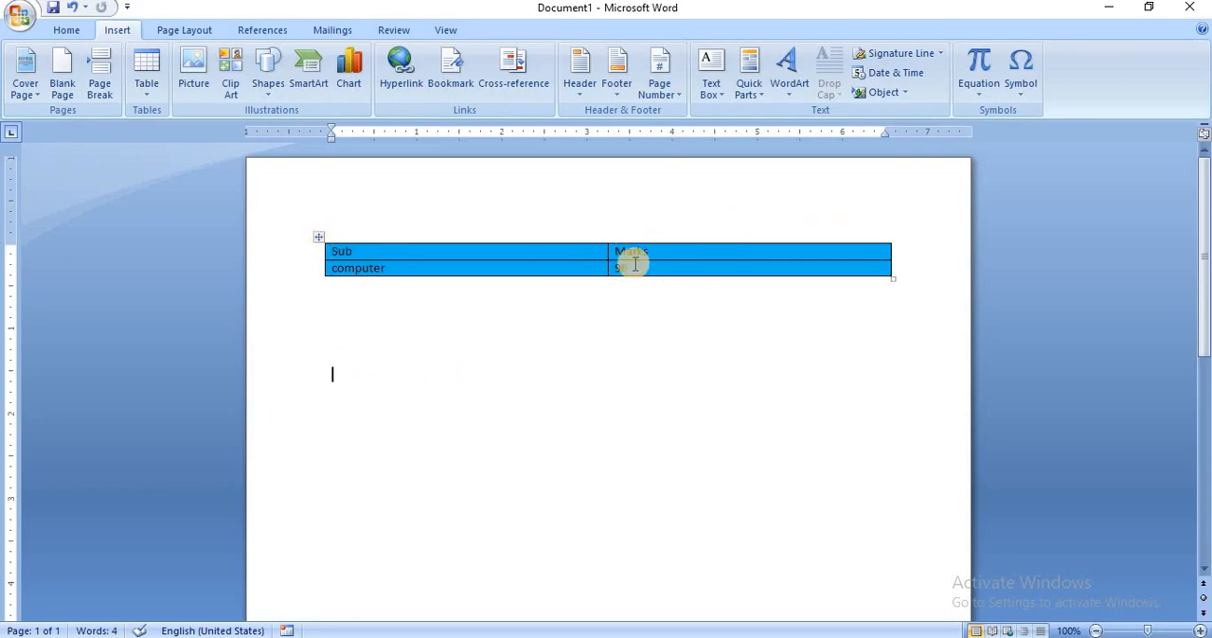
Insert the saved "Sub" table from the Quick Tables gallery's General category below the existing table, and place the cursor beneath it.
click(147, 90)
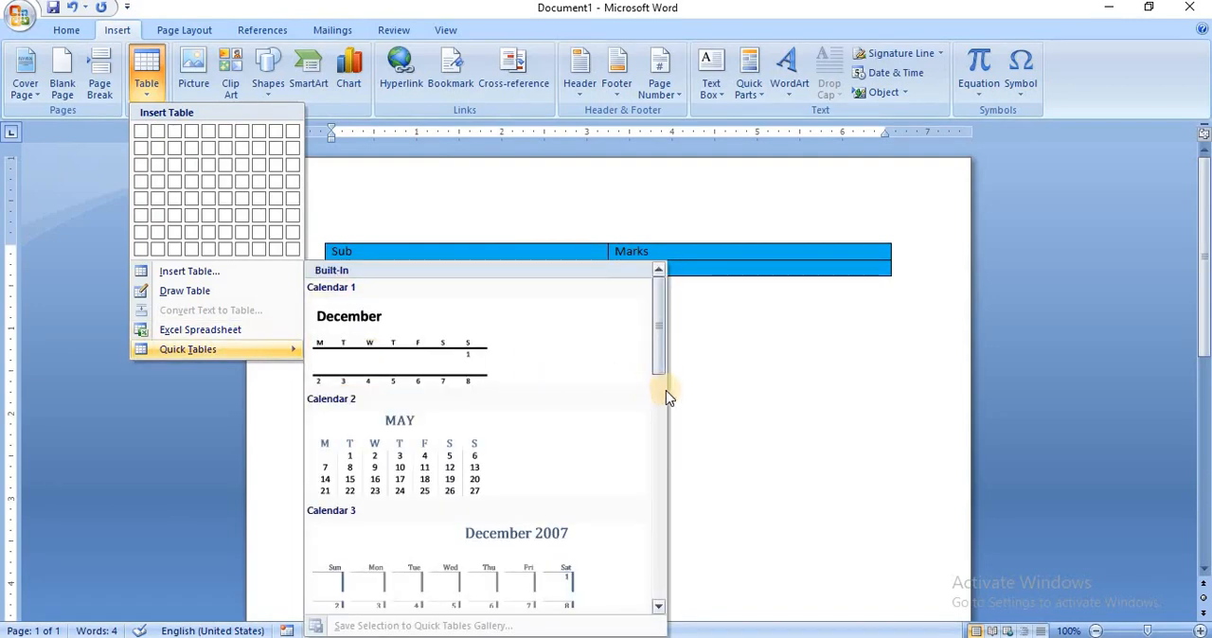
scroll(663, 411, down, 3)
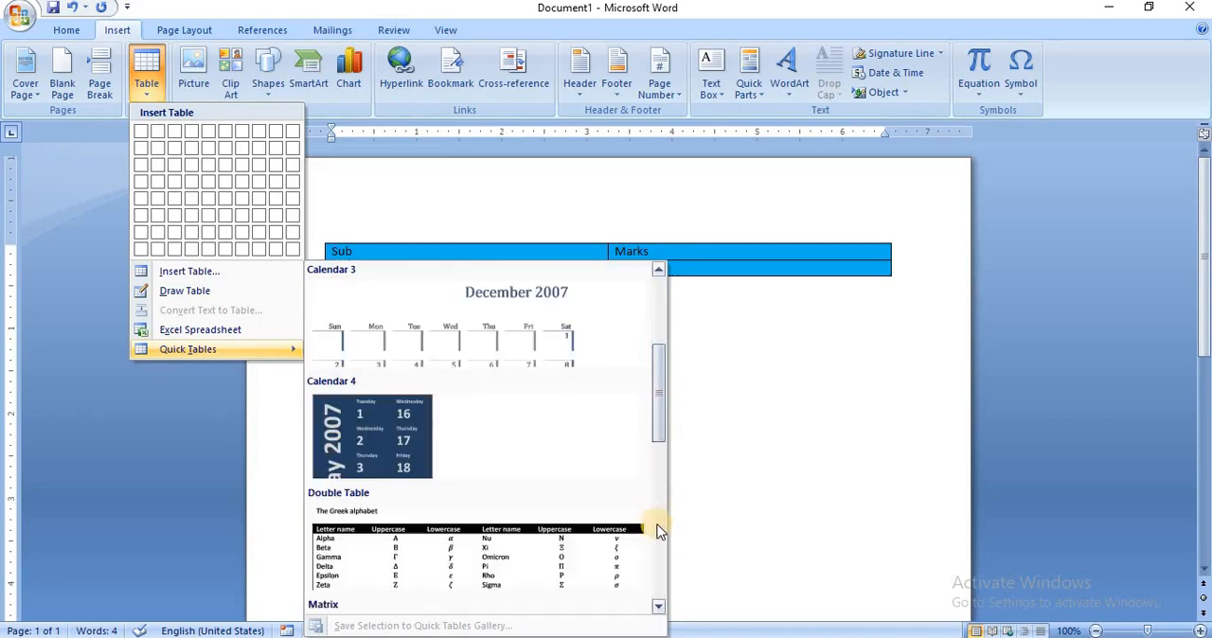
scroll(660, 532, down, 3)
scroll(661, 558, down, 3)
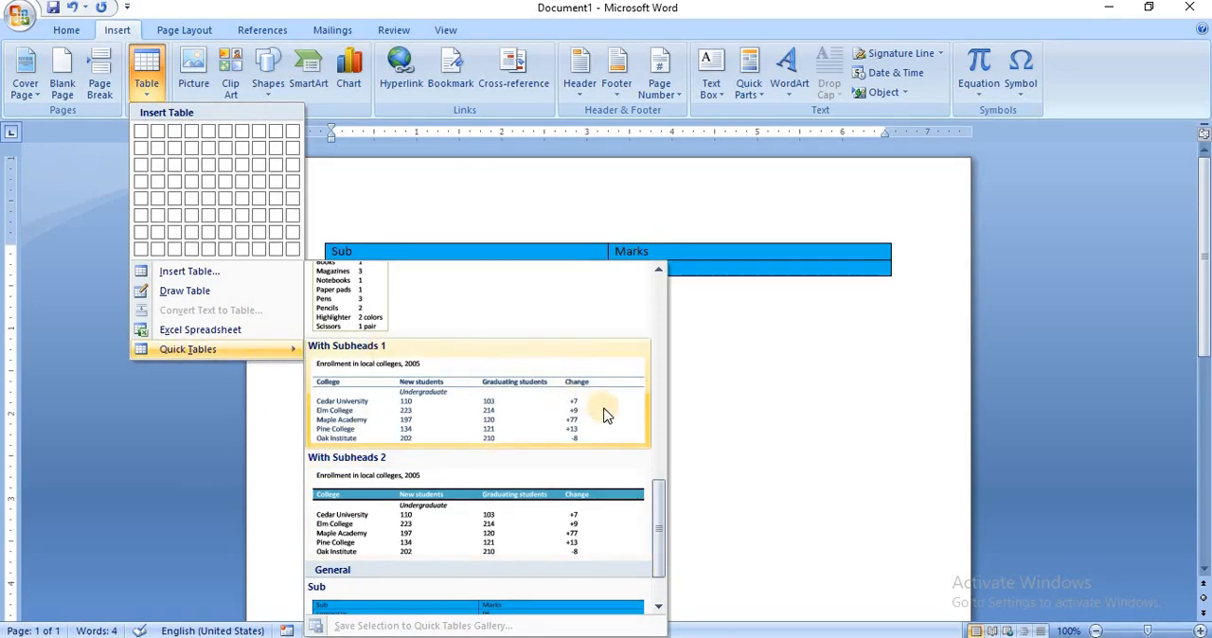
click(662, 594)
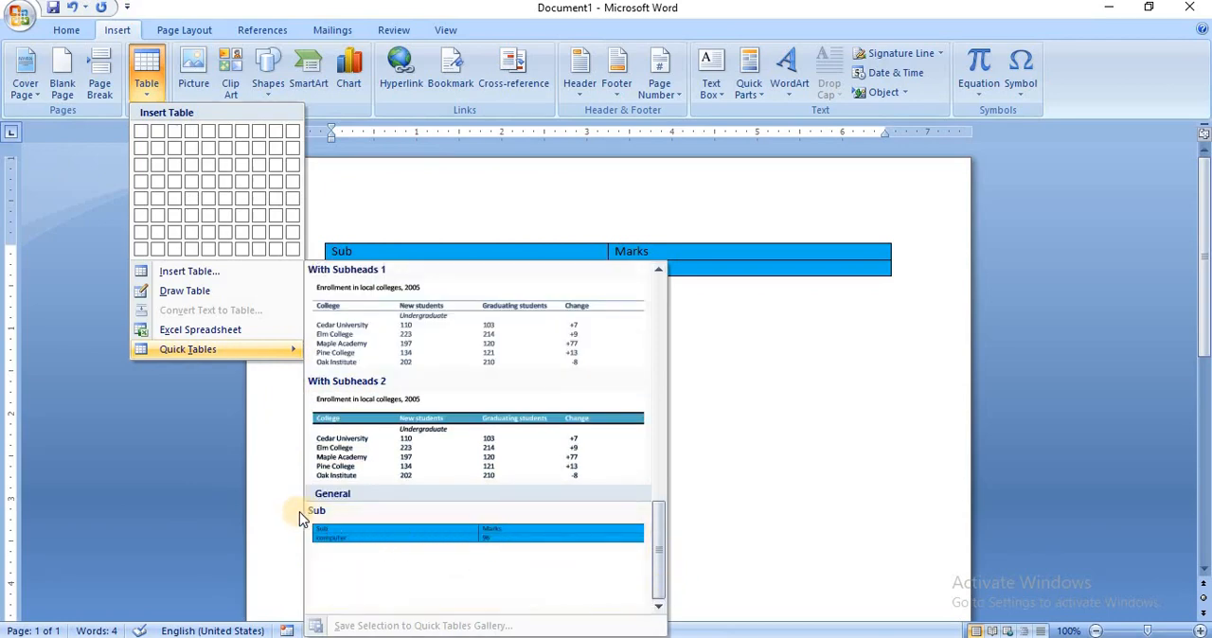
click(388, 536)
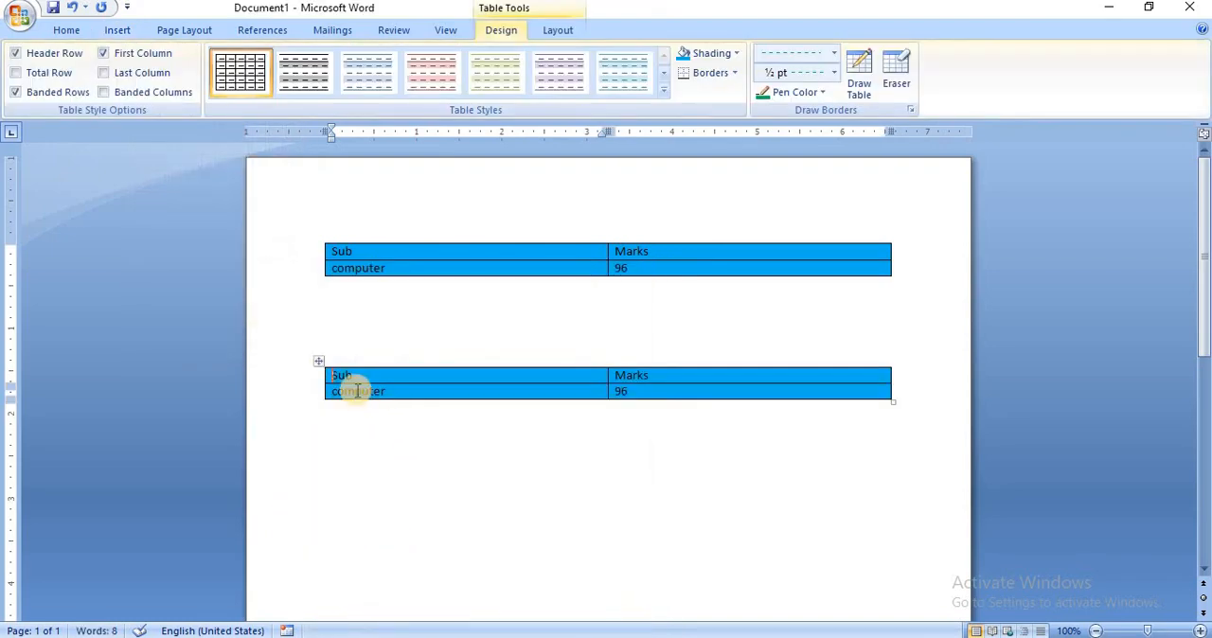
click(355, 455)
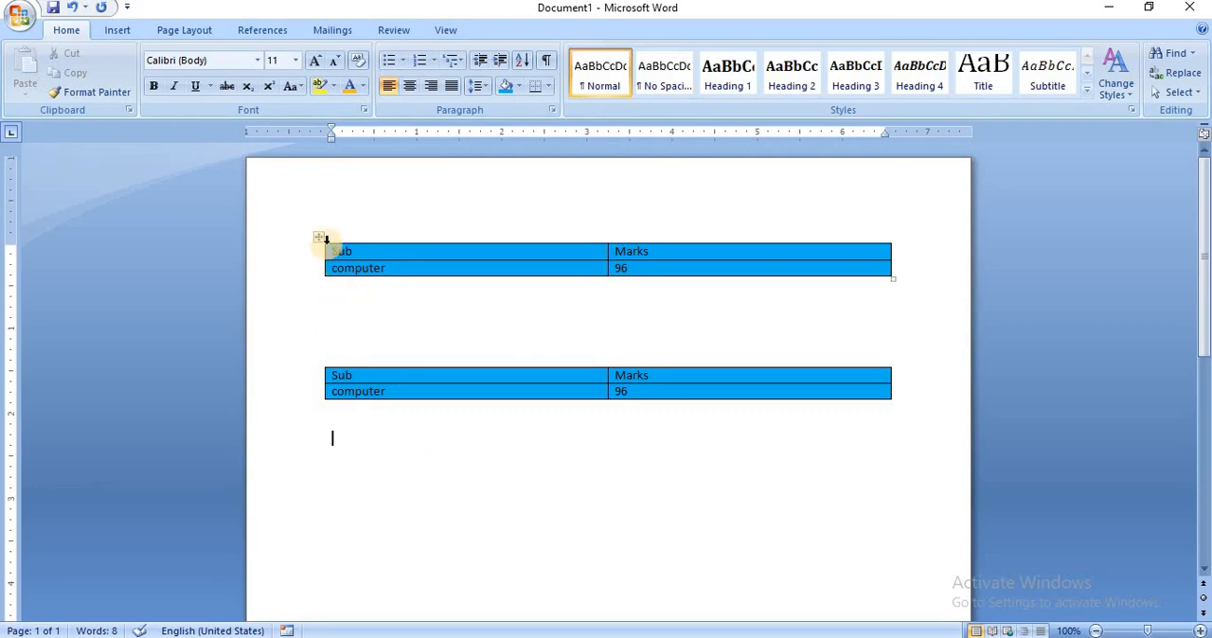
Review the Quick Tables gallery from the built-in calendars through to the custom General category, without inserting anything.
click(118, 32)
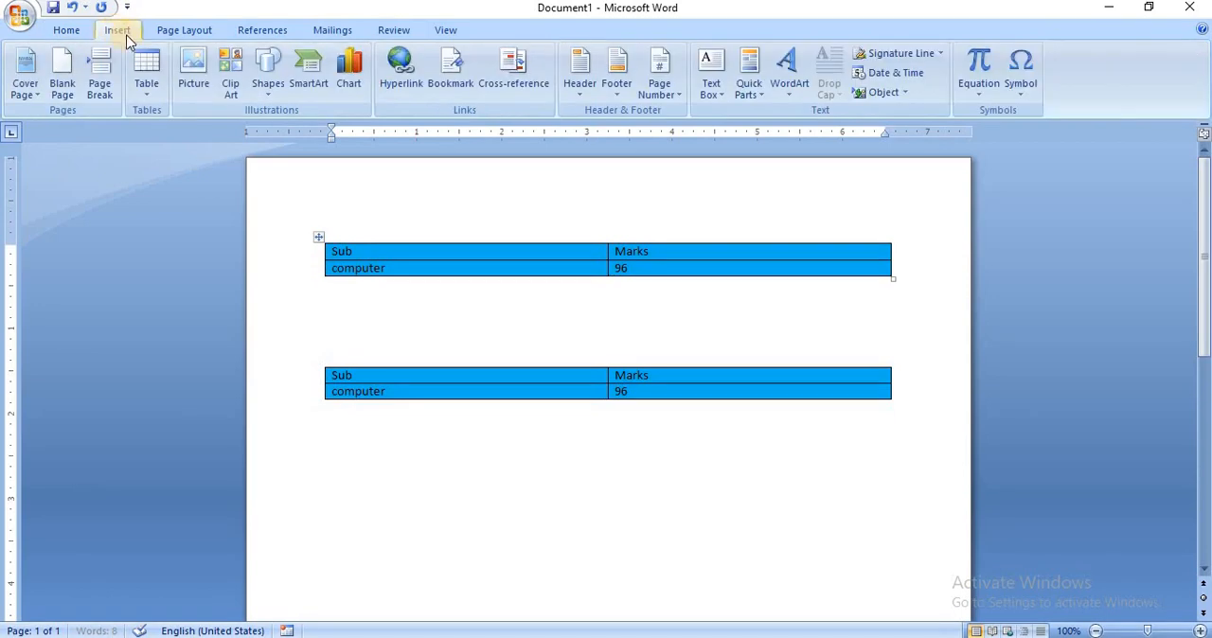
click(150, 95)
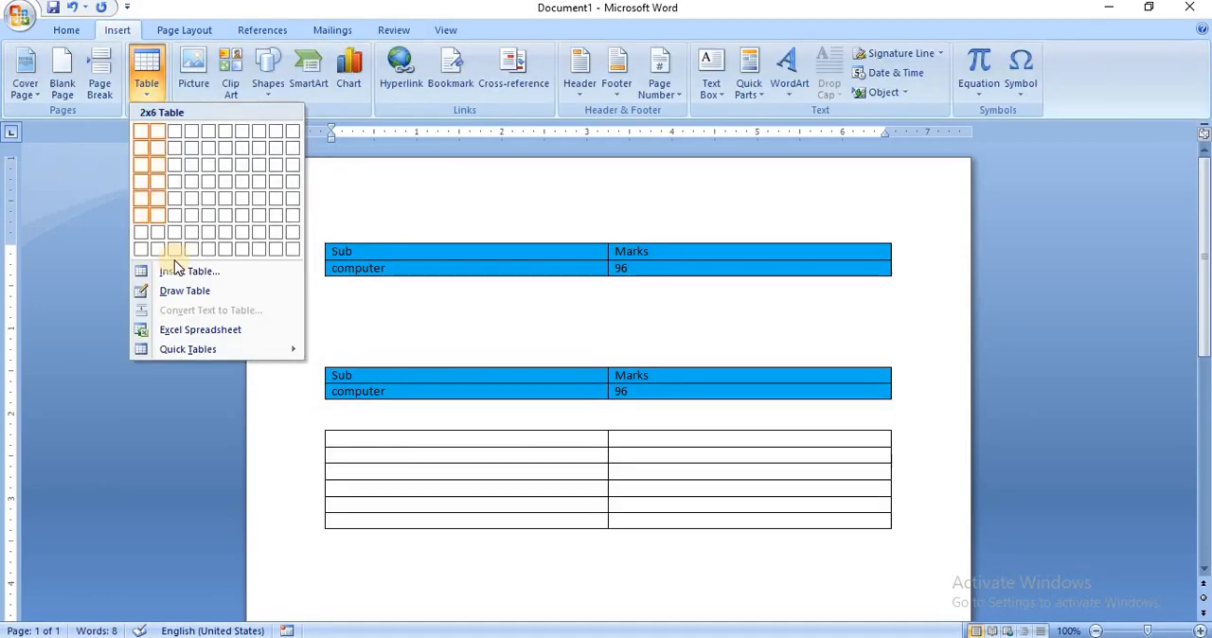
mouse_move(181, 350)
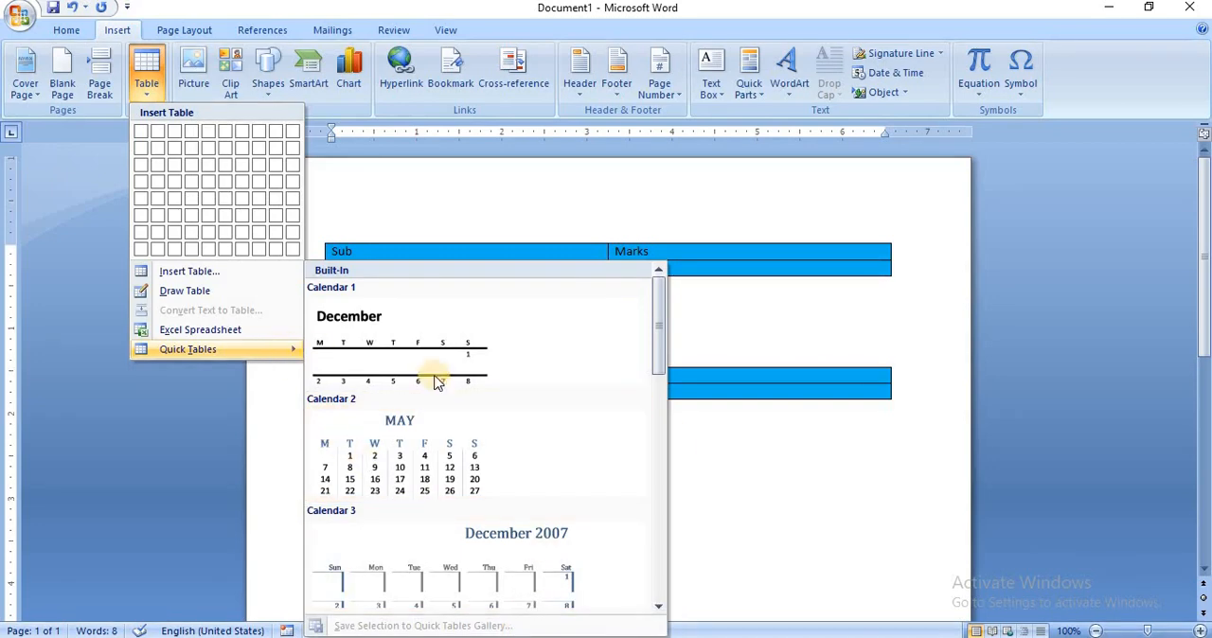
click(656, 413)
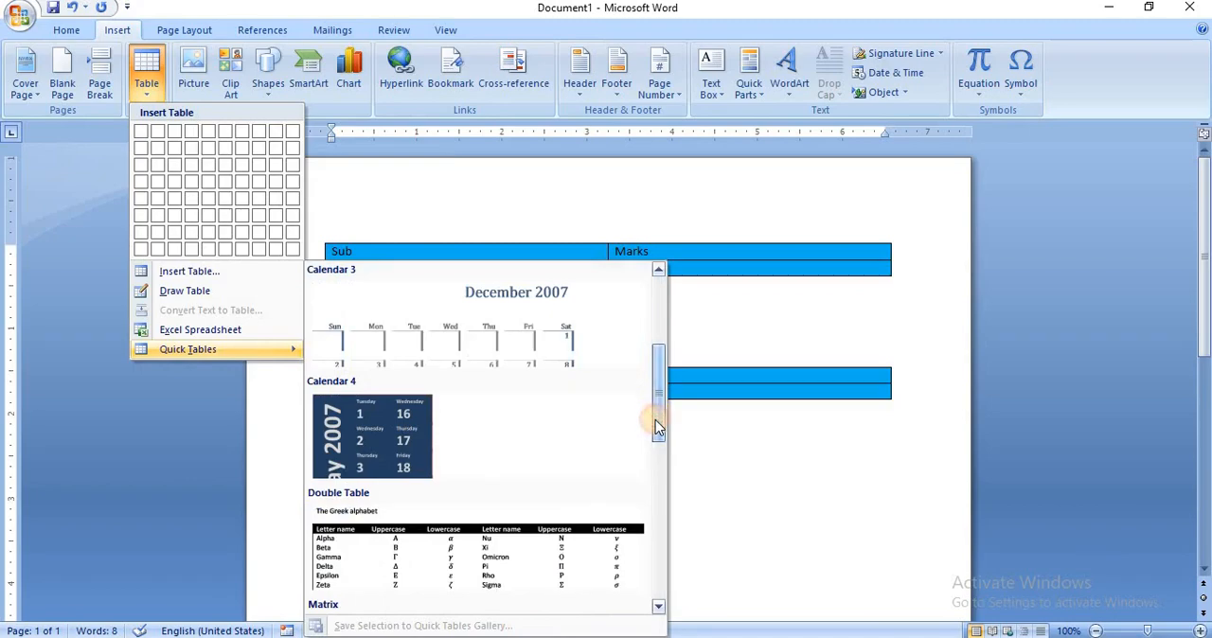
click(662, 485)
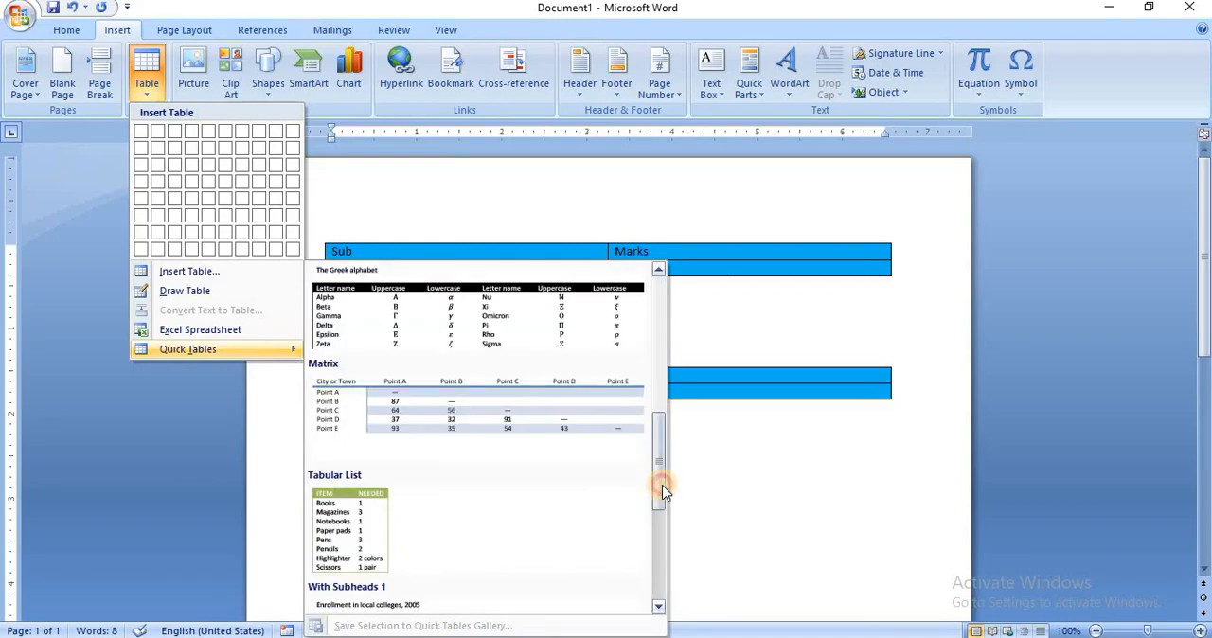
click(662, 558)
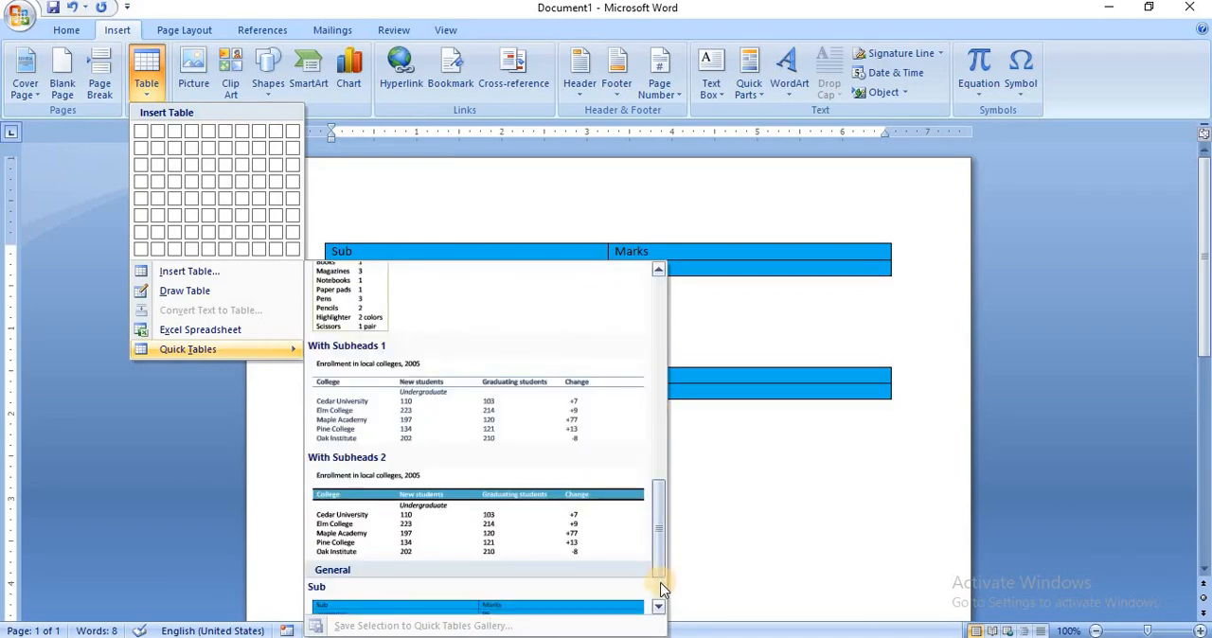
click(663, 588)
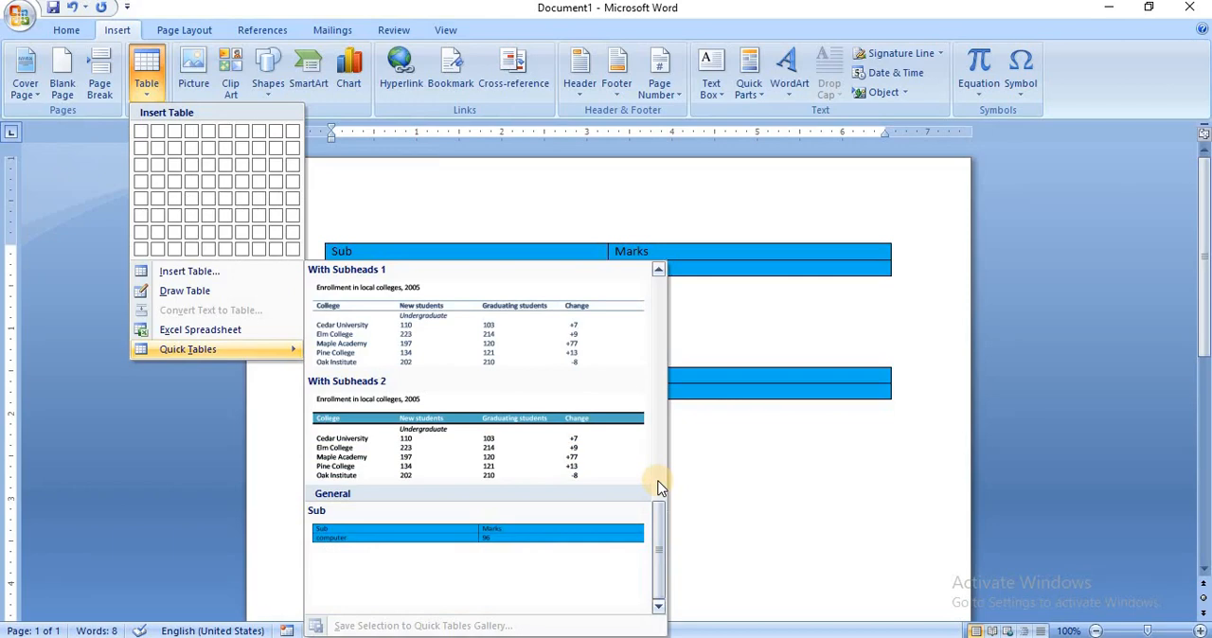
click(786, 513)
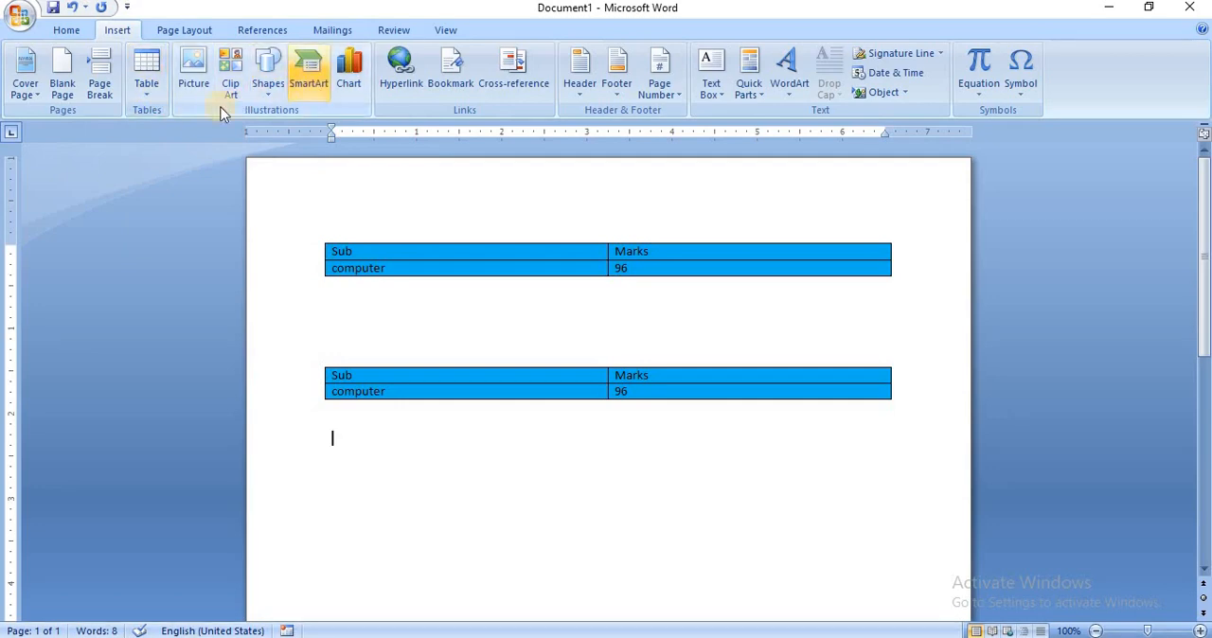
click(424, 310)
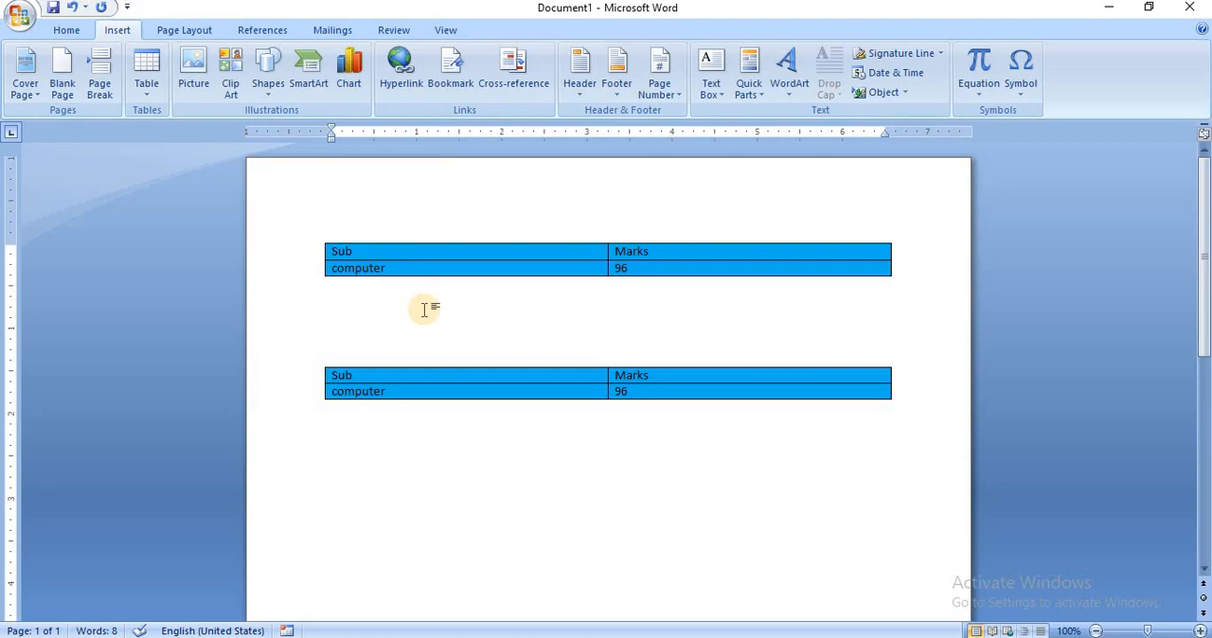
click(657, 494)
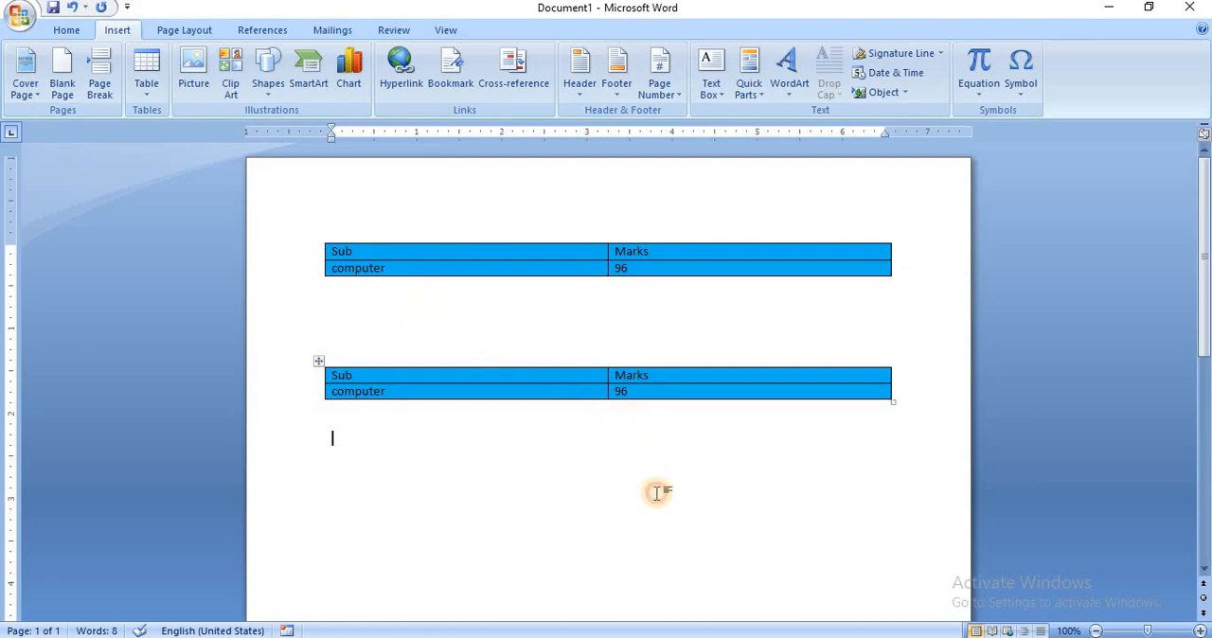